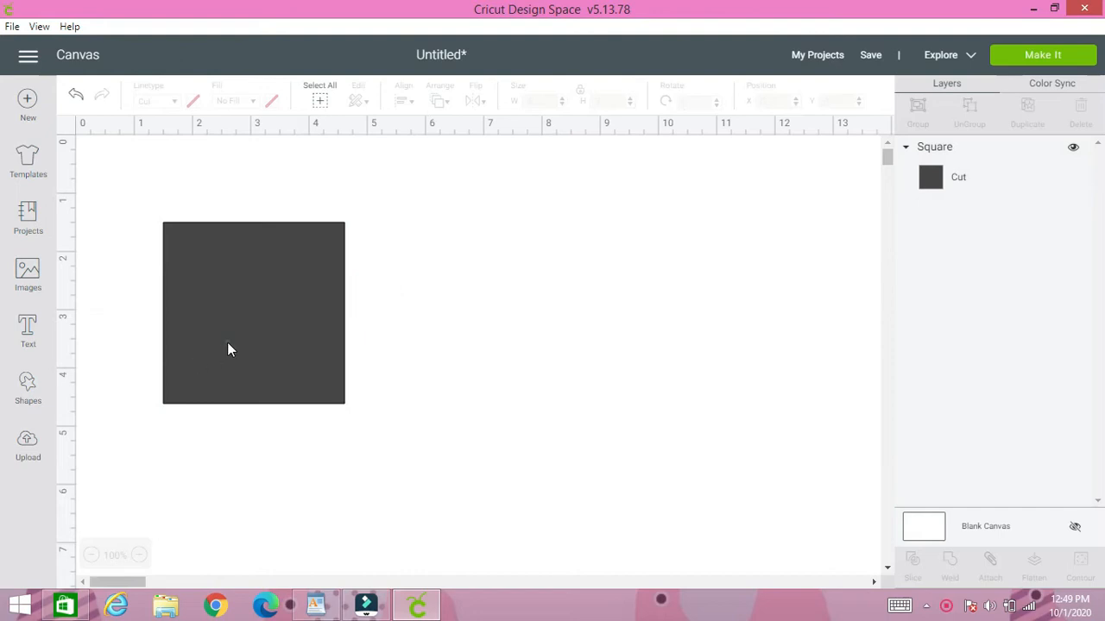
Unlock the square's proportions, move it to the canvas's upper-left area and stretch it to about 9.9 by 7.4 inches.
left_click(149, 416)
left_click_drag(178, 350, 135, 280)
left_click_drag(302, 331, 693, 572)
left_click(409, 404)
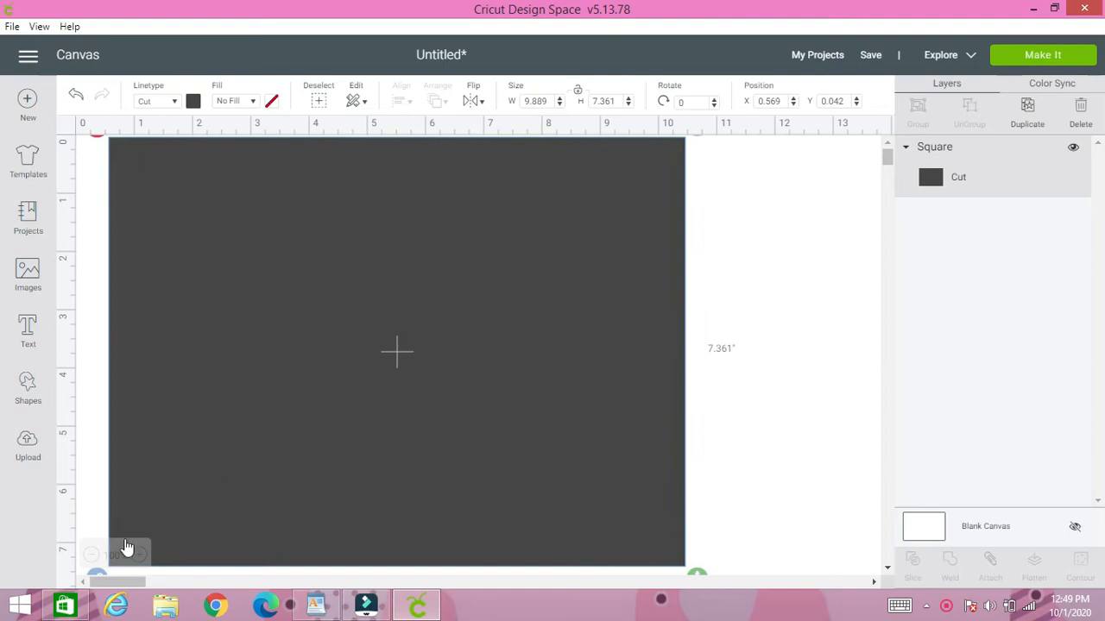
left_click(93, 555)
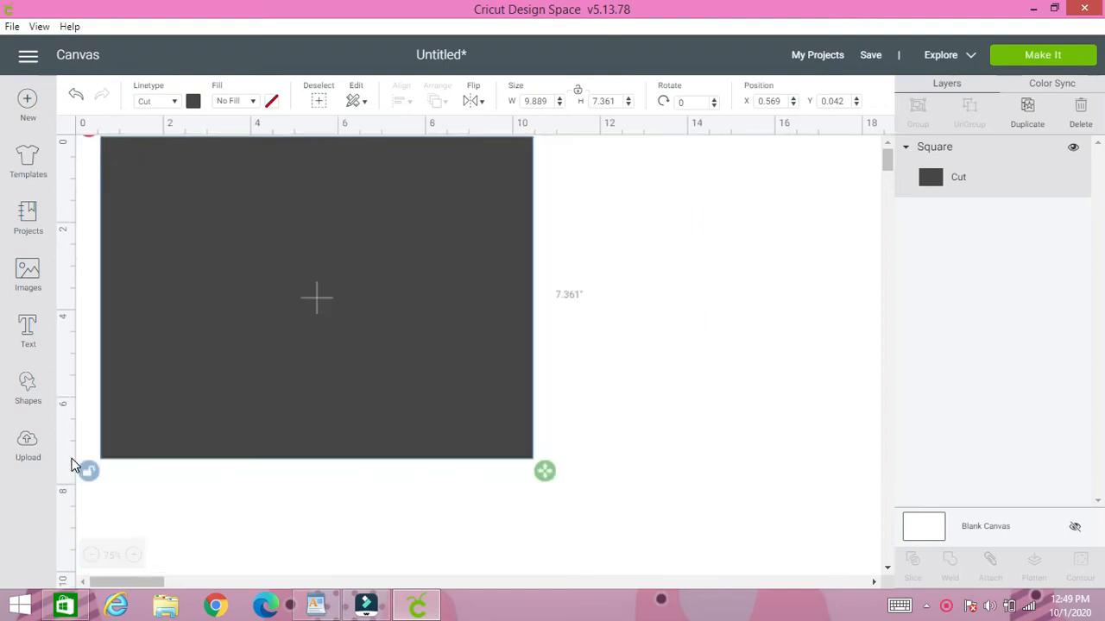
left_click(135, 556)
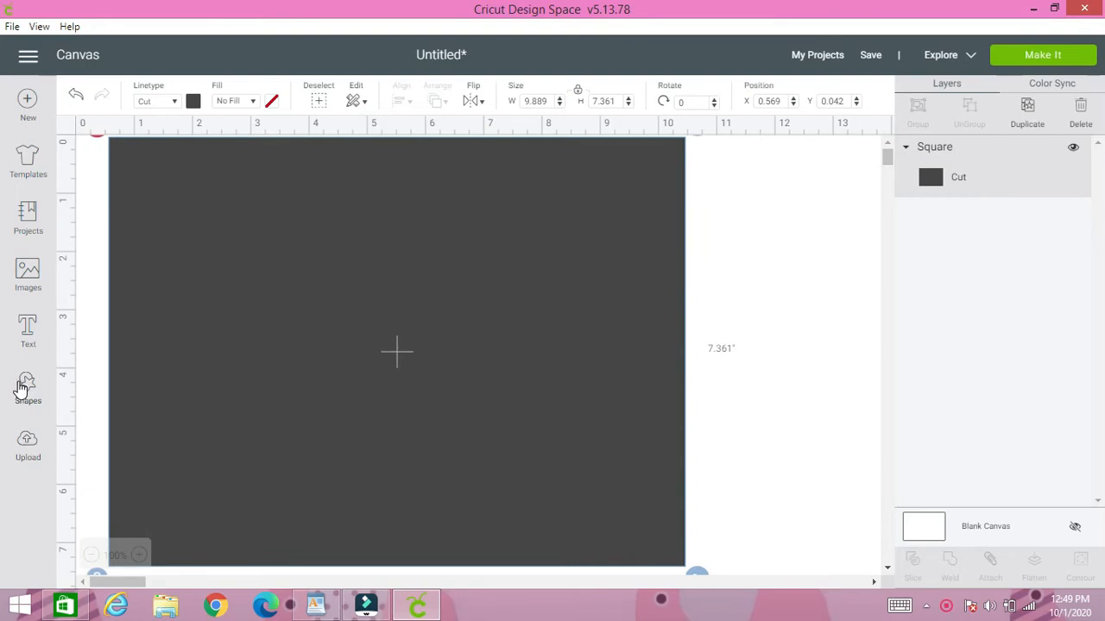
Add a second square and give it a purple print fill.
left_click(23, 389)
left_click(93, 280)
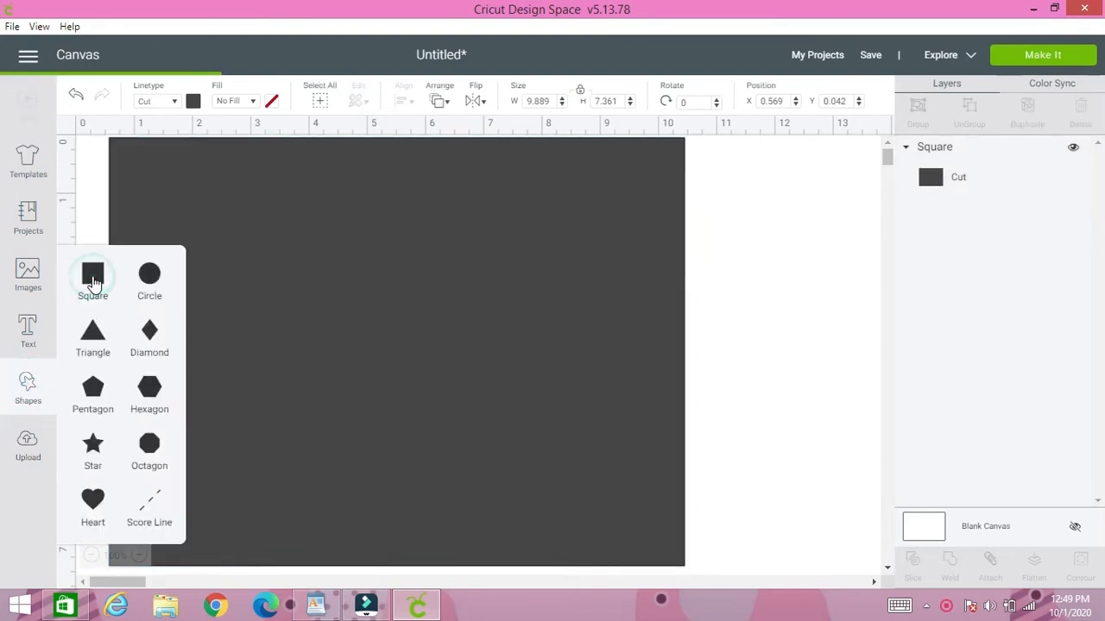
left_click(256, 319)
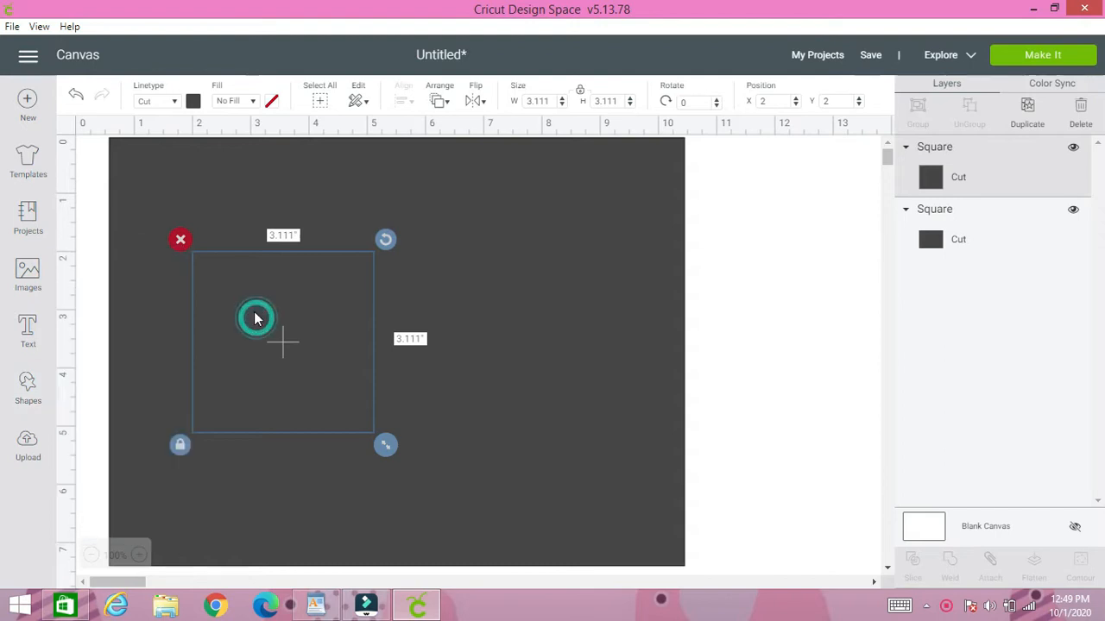
left_click(248, 102)
left_click(243, 143)
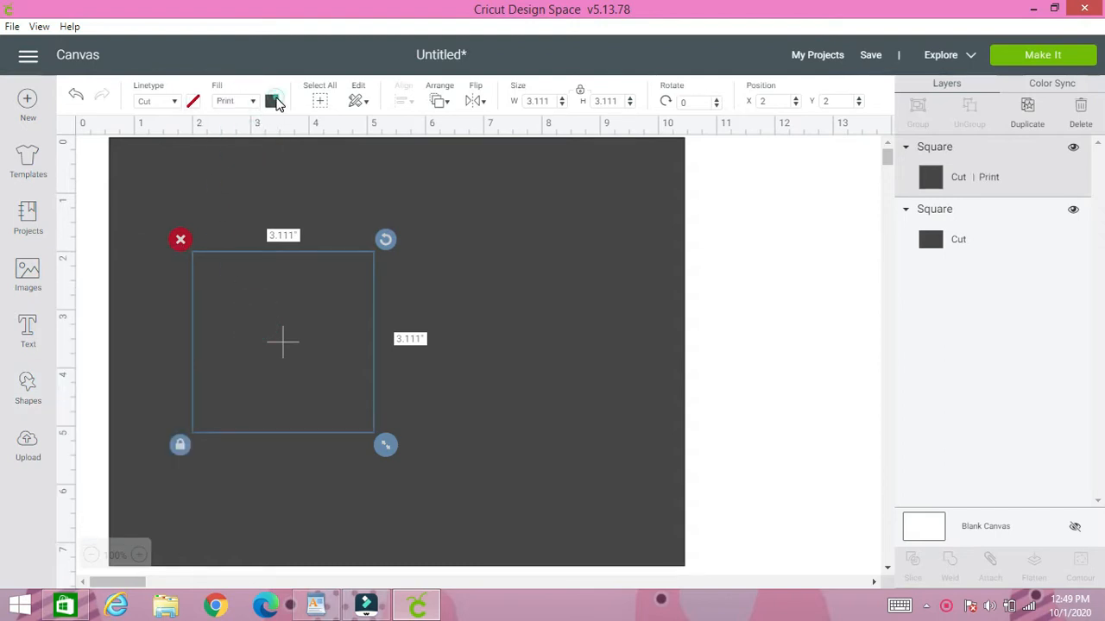
left_click(273, 101)
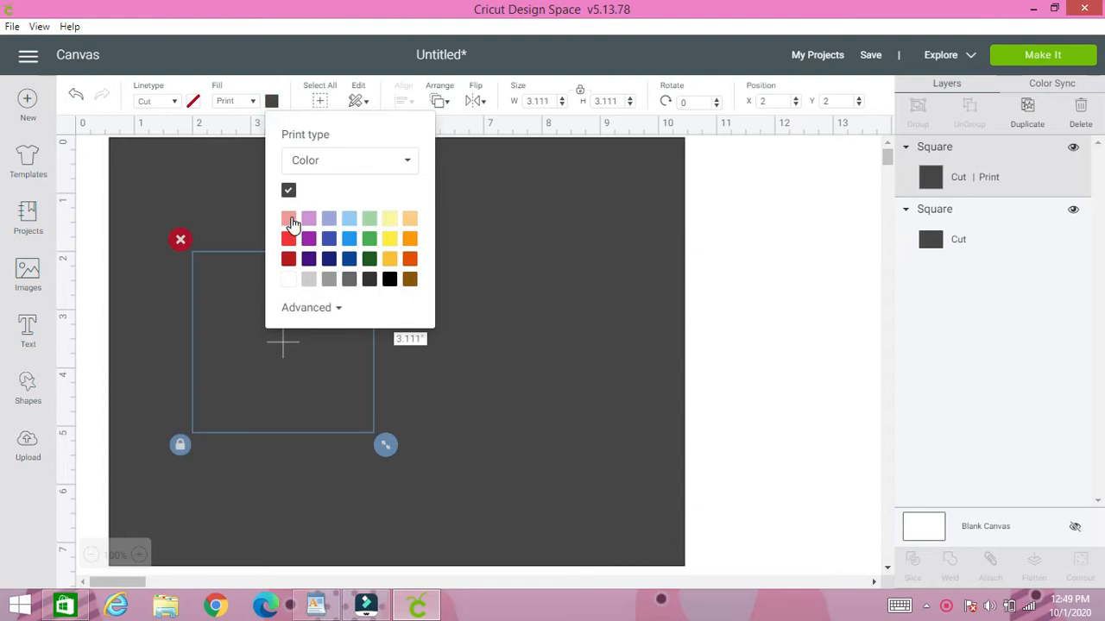
left_click(309, 240)
Unlock the purple square's proportions and stretch it to about 9.4 by 6.9 inches inside the dark rectangle, leaving a thin even border.
left_click_drag(348, 379, 269, 279)
left_click(113, 344)
left_click_drag(318, 345, 690, 571)
Slice the dark rectangle with the purple one and delete both inner pieces, keeping only the outer frame.
left_click_drag(722, 484, 521, 434)
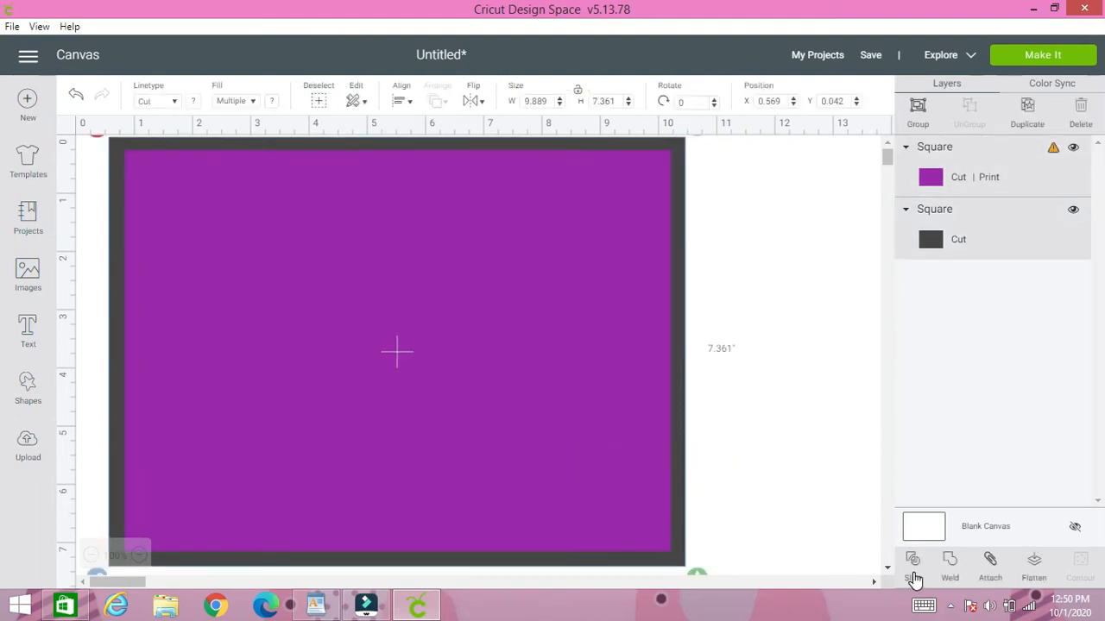
left_click(913, 569)
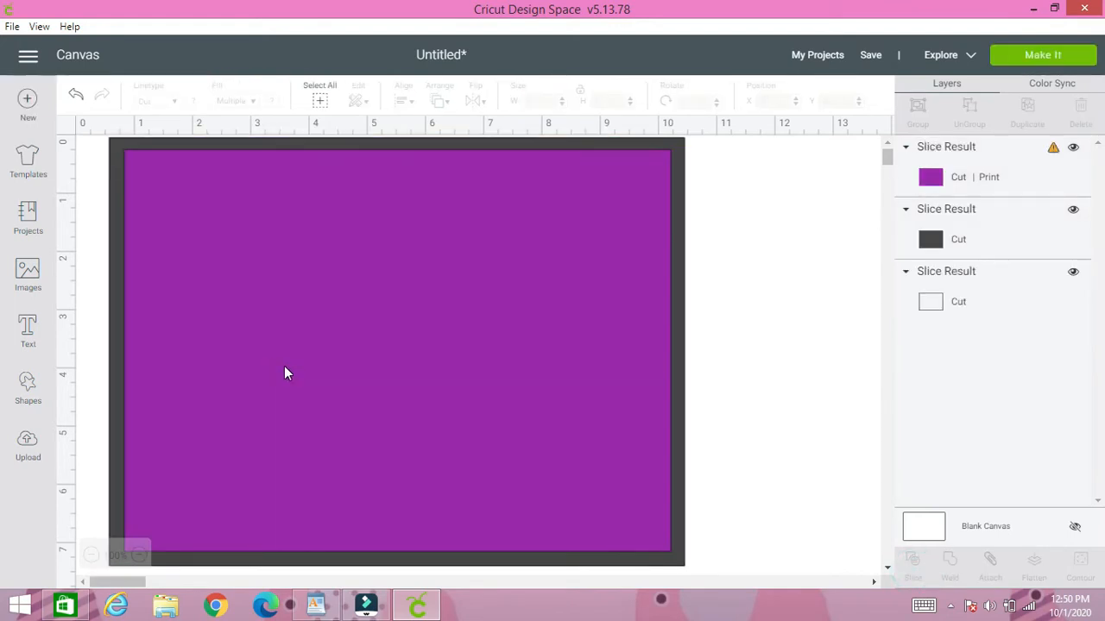
left_click_drag(287, 373, 446, 417)
left_click(271, 181)
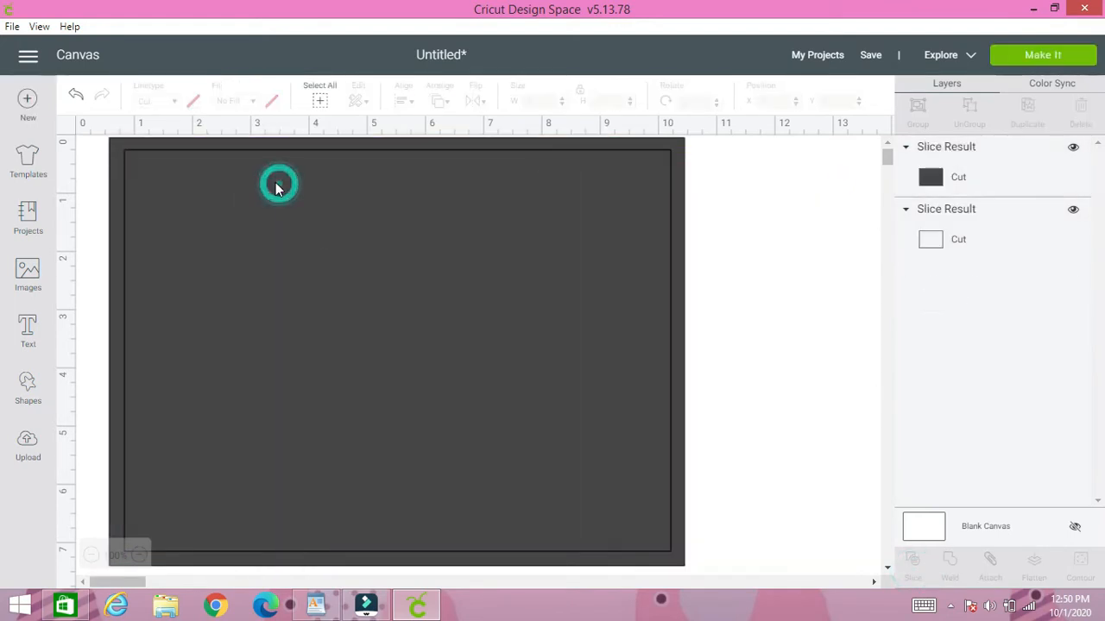
left_click_drag(279, 182, 332, 261)
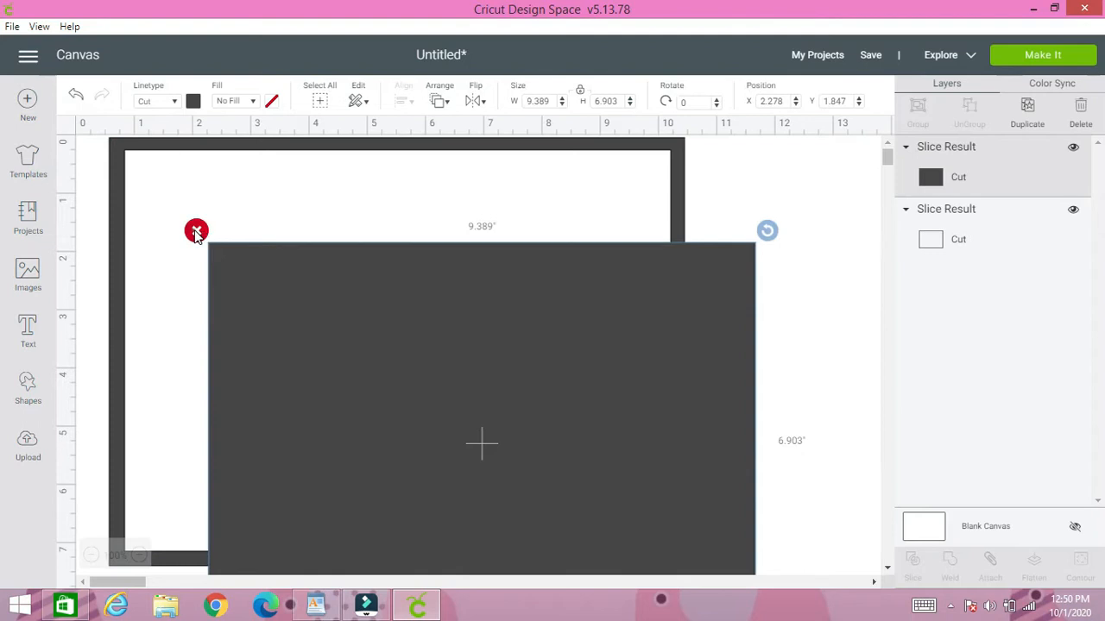
left_click(196, 231)
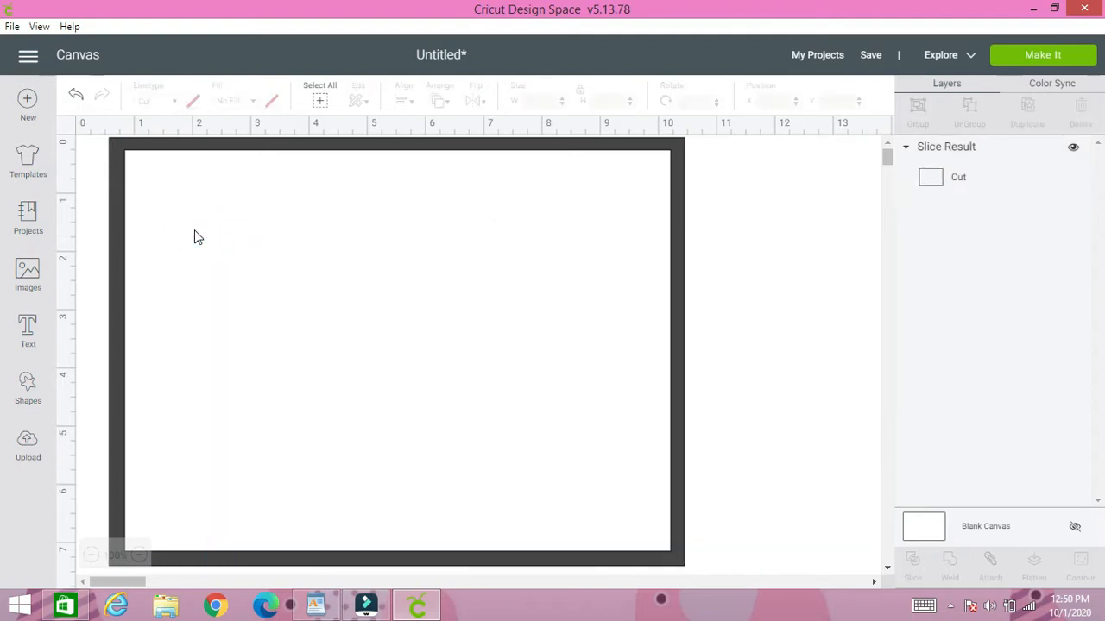
Shrink the frame to about 7.2 by 6.25 inches with its proportions unlocked, then lock them again.
left_click(682, 311)
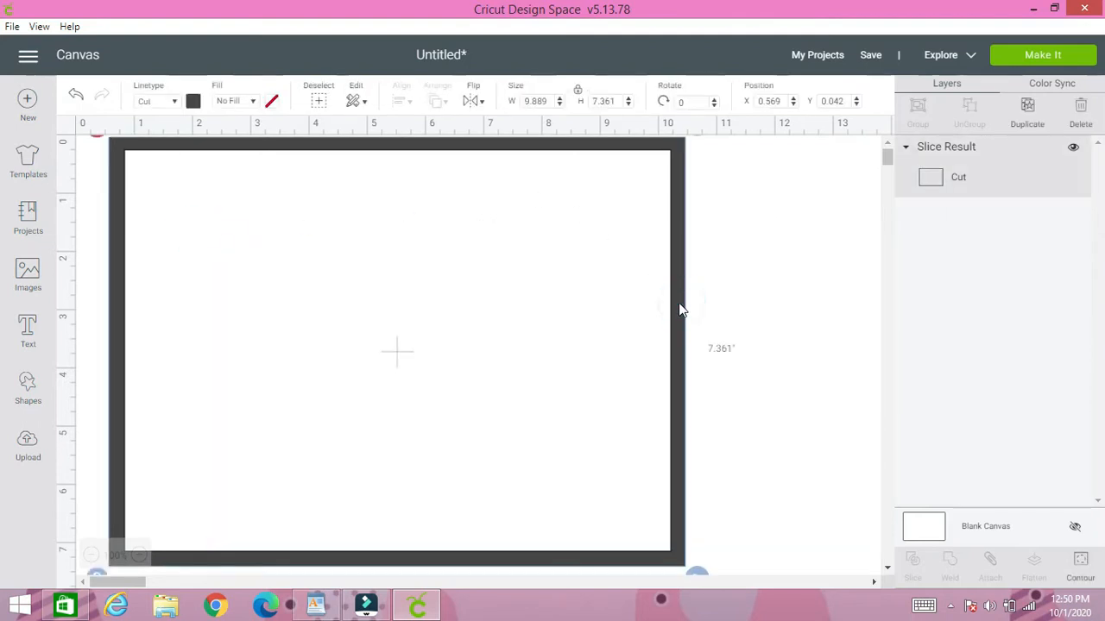
left_click(90, 554)
left_click(92, 472)
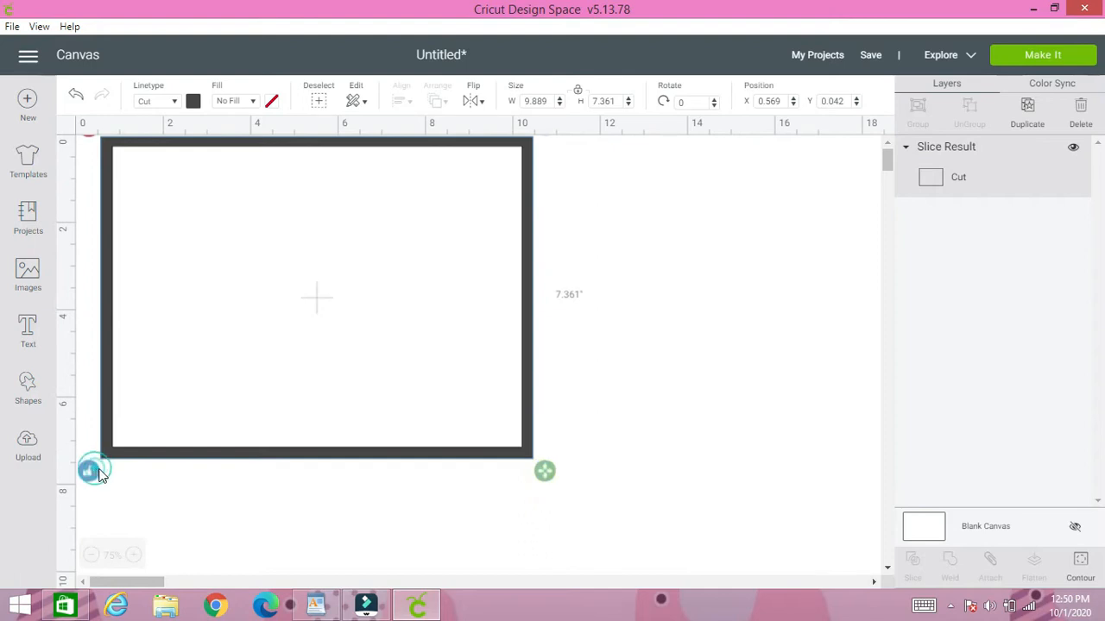
left_click_drag(545, 472, 429, 424)
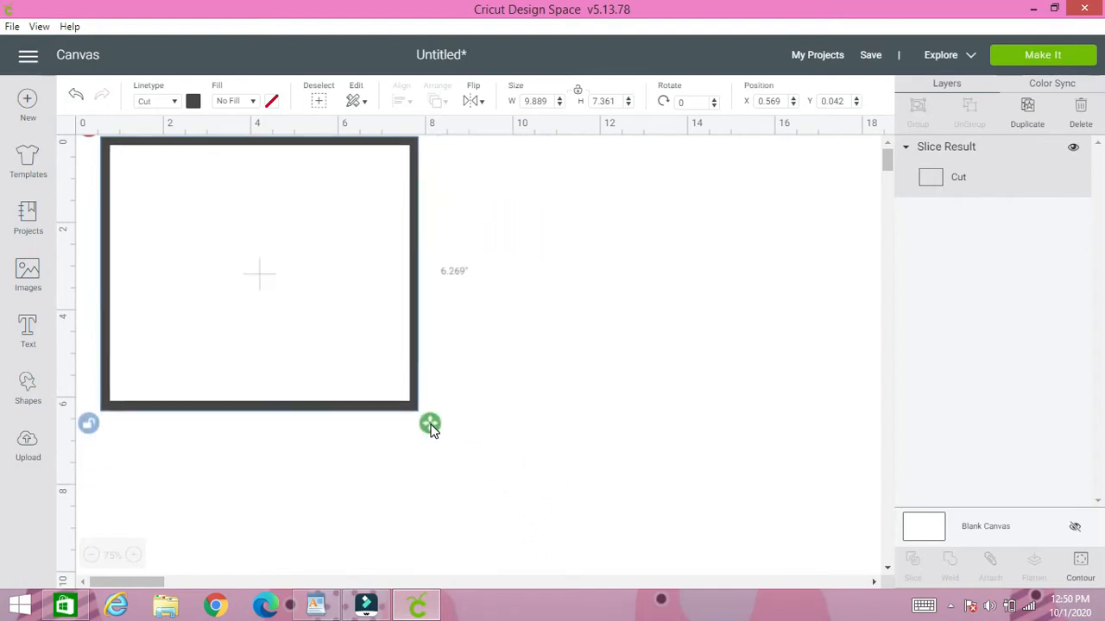
left_click(89, 423)
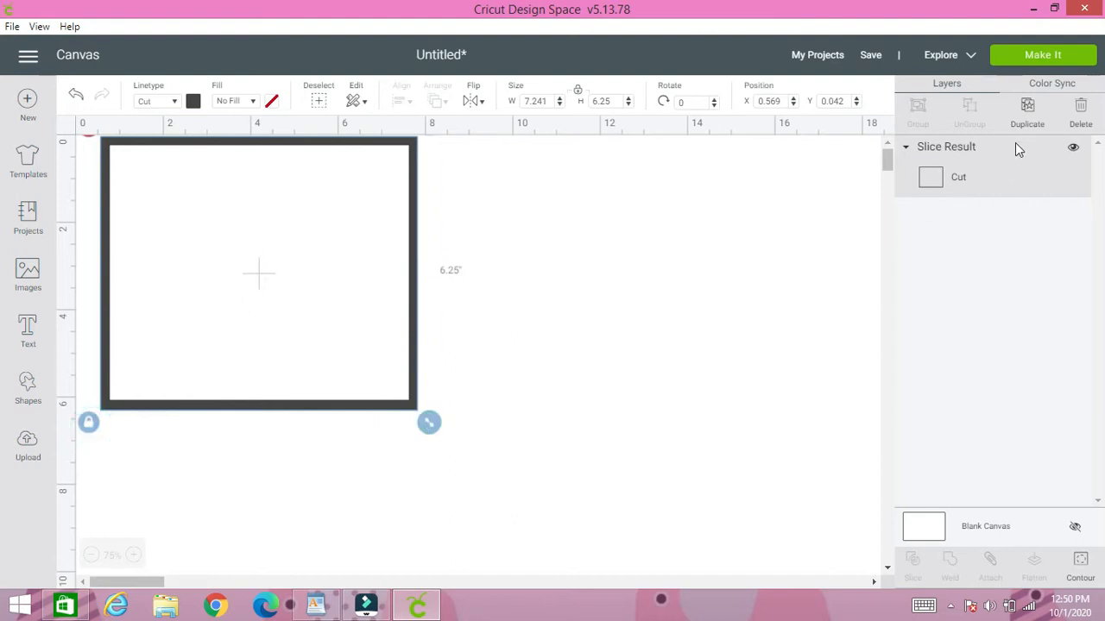
Duplicate the frame and place the copy to the right of the original.
left_click(1026, 113)
left_click_drag(432, 287, 768, 251)
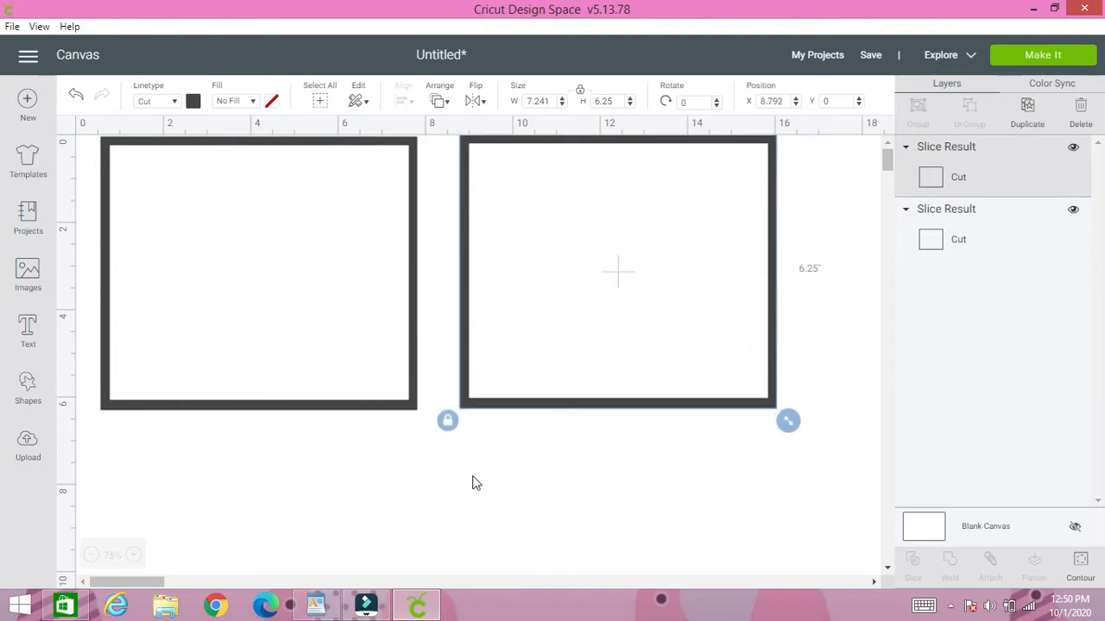
left_click(138, 554)
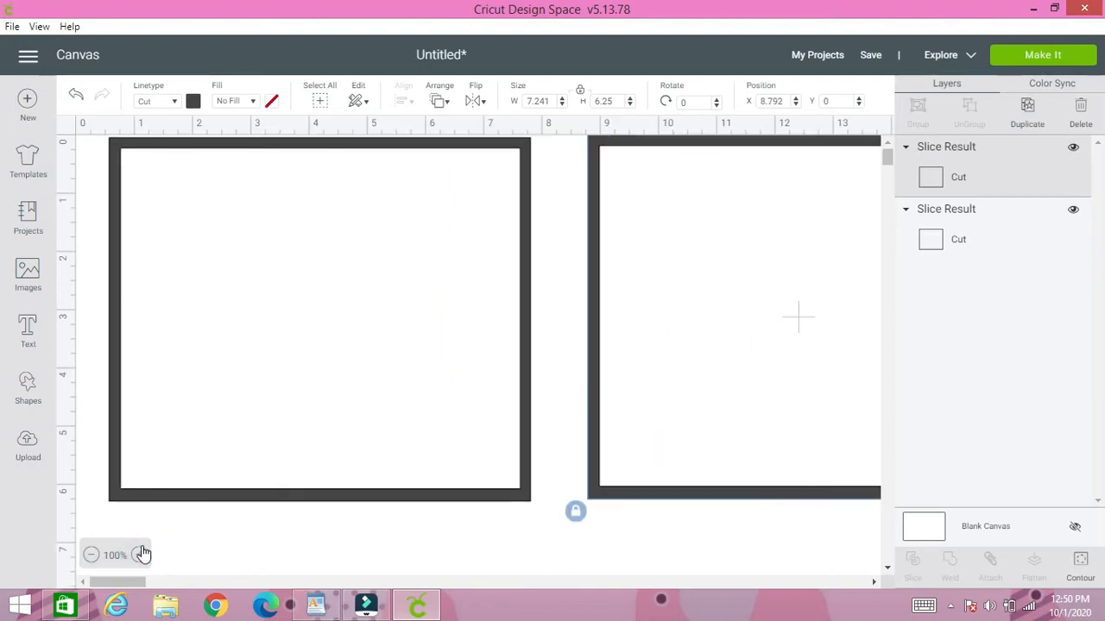
Change the original frame's fill to Print and color it purple.
left_click(117, 183)
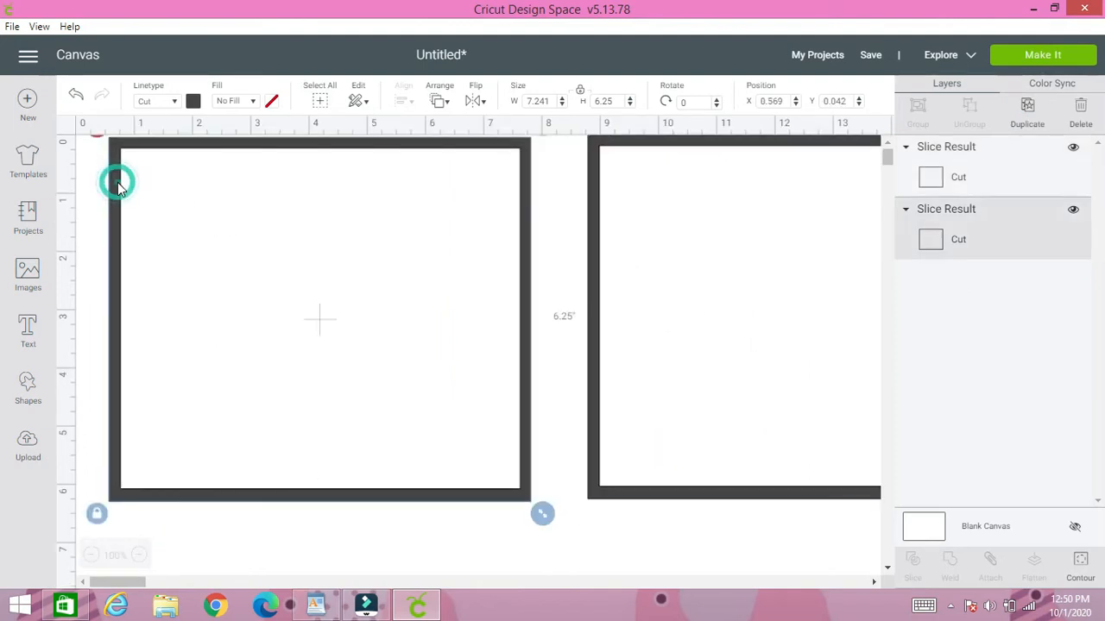
left_click(239, 100)
left_click(241, 142)
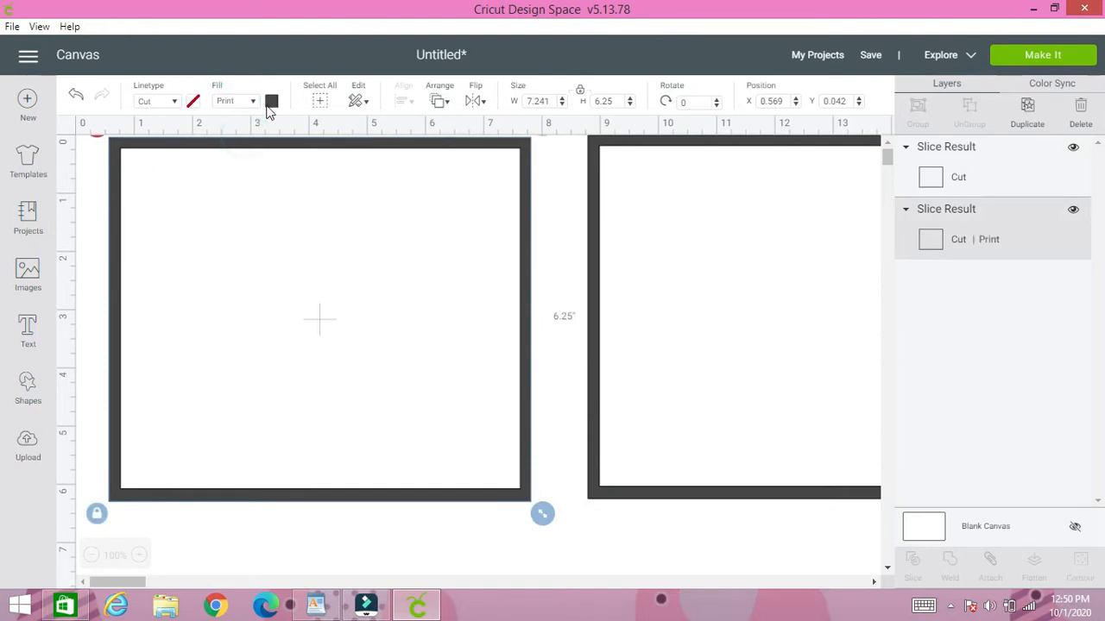
left_click(271, 101)
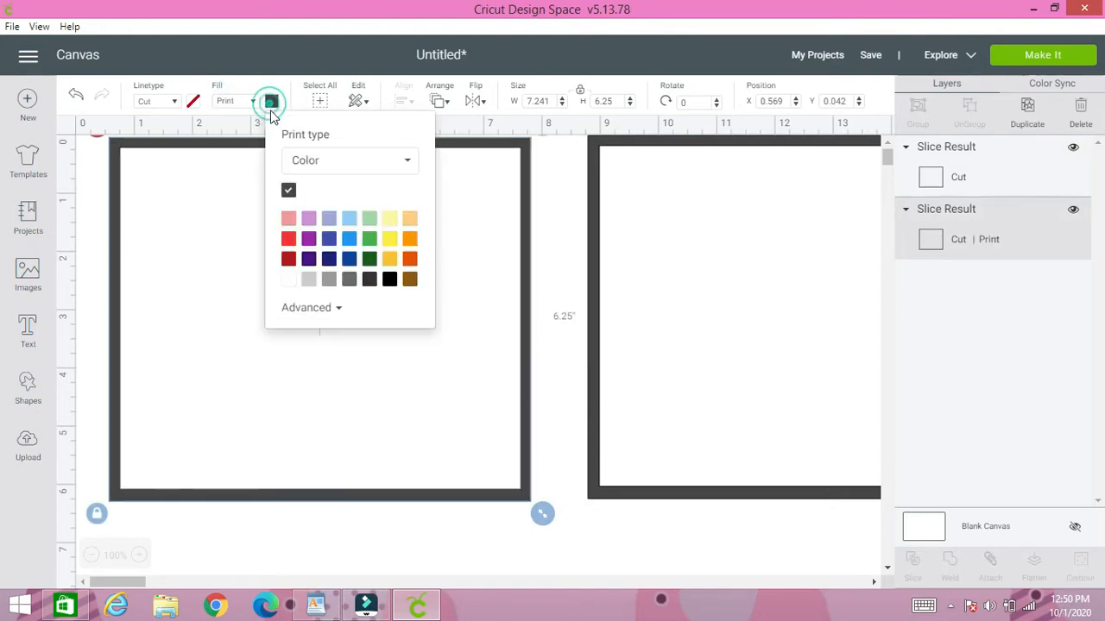
left_click(310, 241)
Give the duplicate frame the same purple print fill and move it slightly farther right and down.
left_click(594, 226)
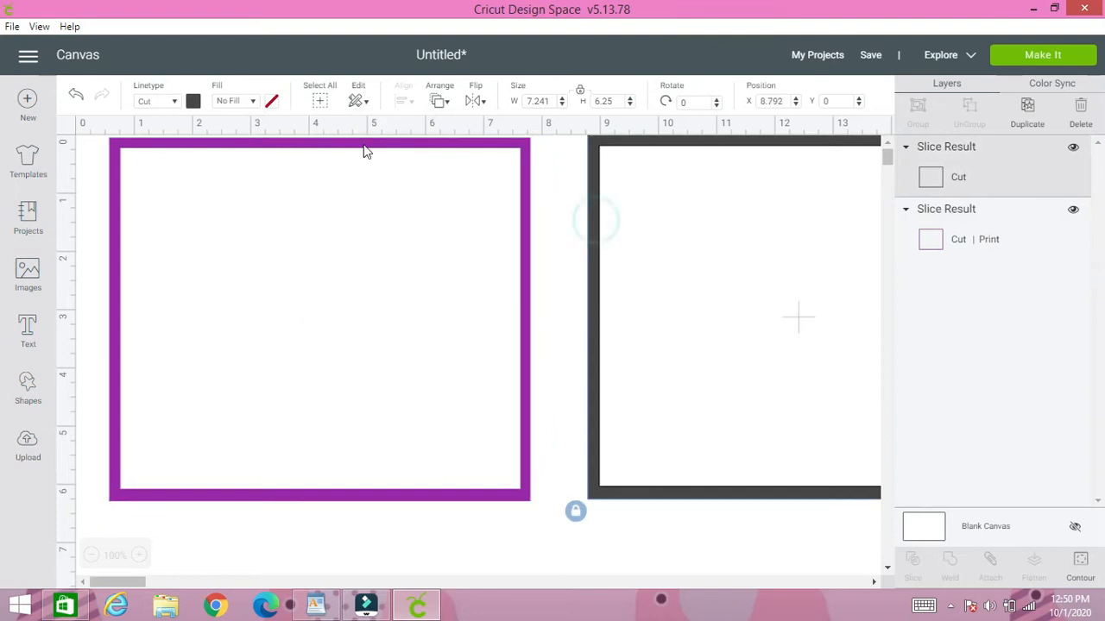
left_click(256, 102)
left_click(244, 143)
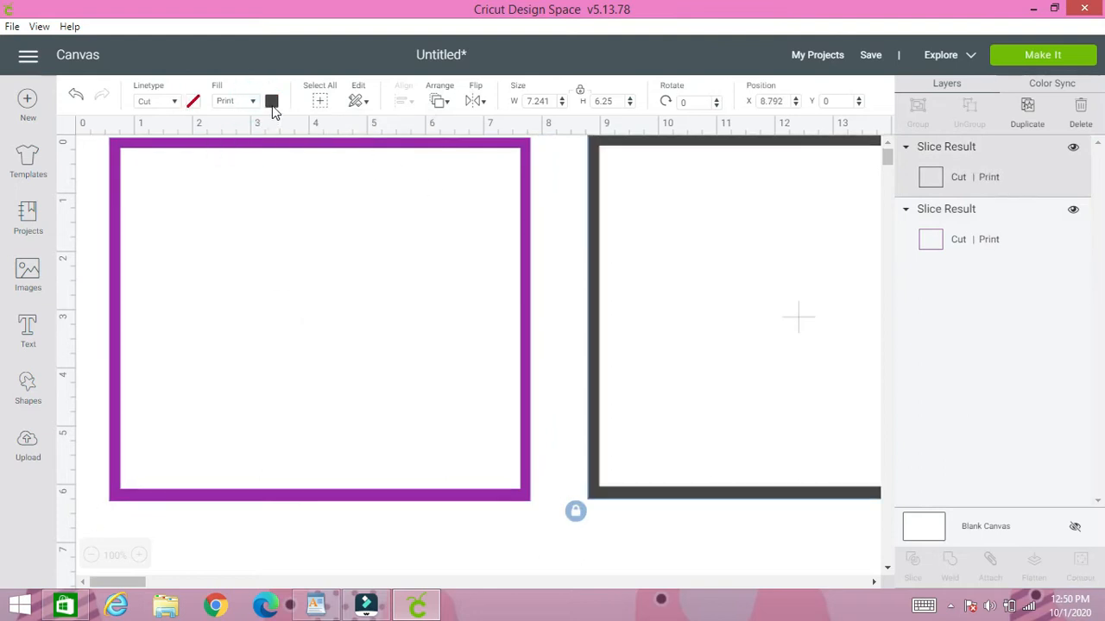
left_click(271, 102)
left_click(287, 191)
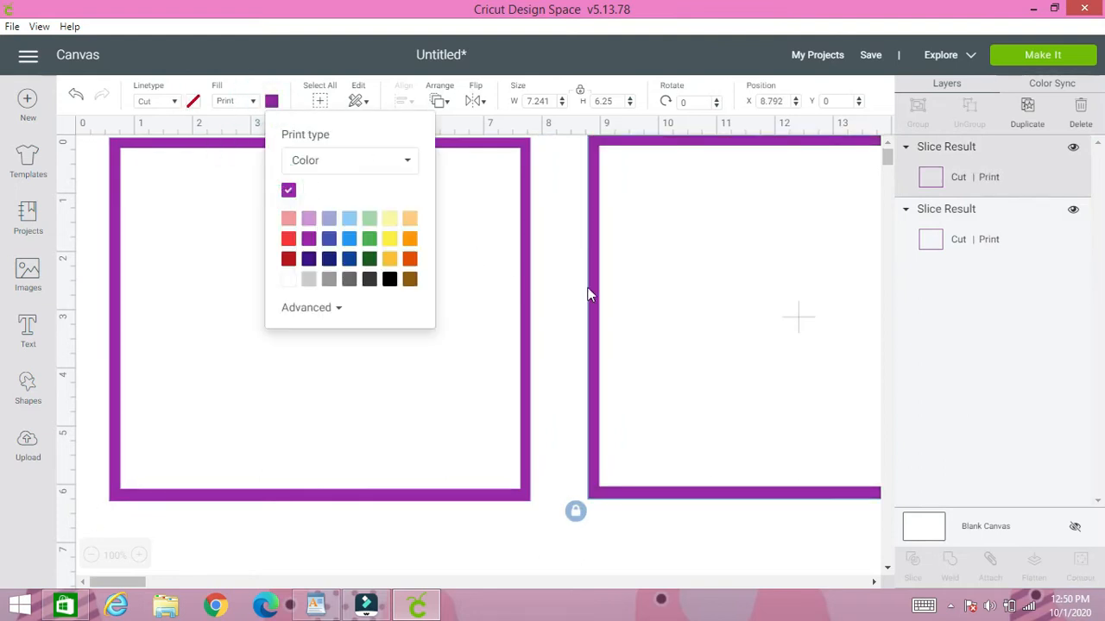
left_click_drag(591, 288, 624, 320)
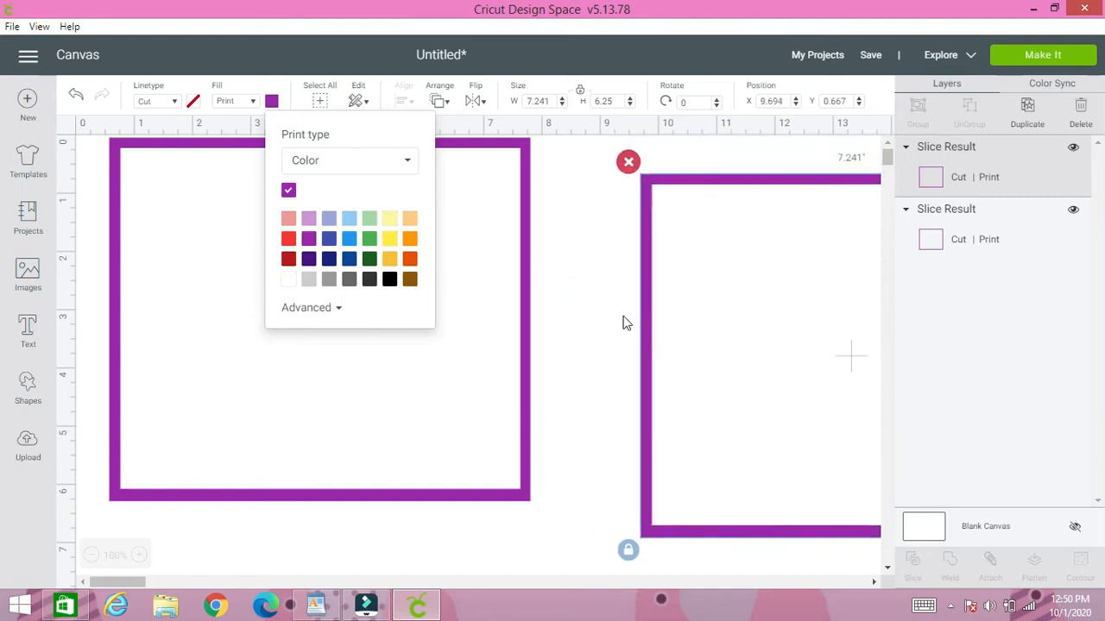
left_click(461, 292)
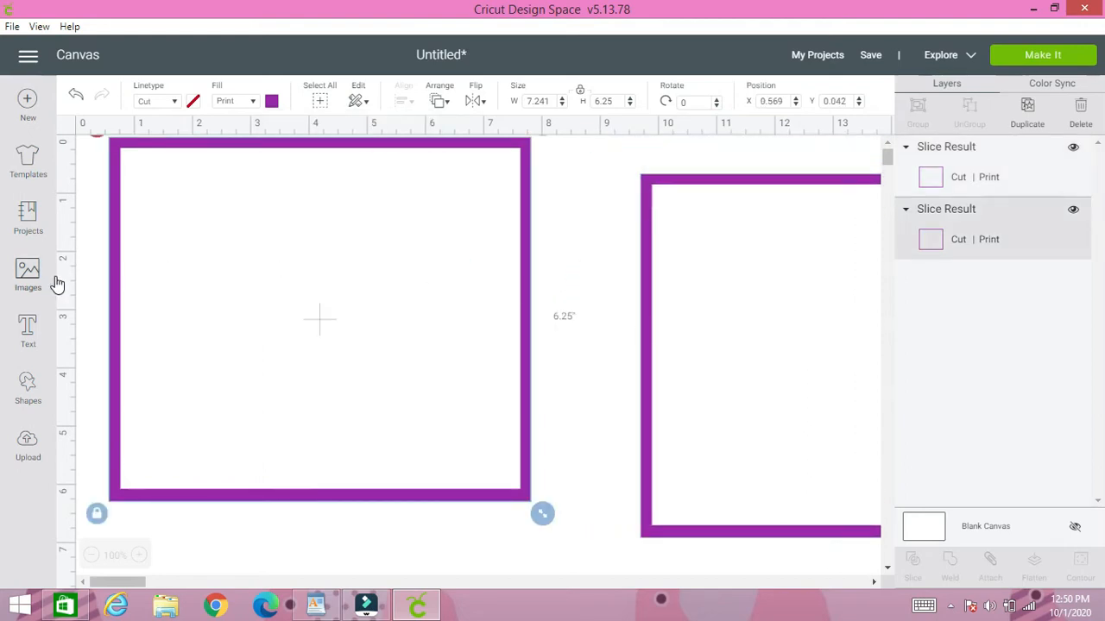
Search the Cricut image library for "unicorn".
left_click(28, 275)
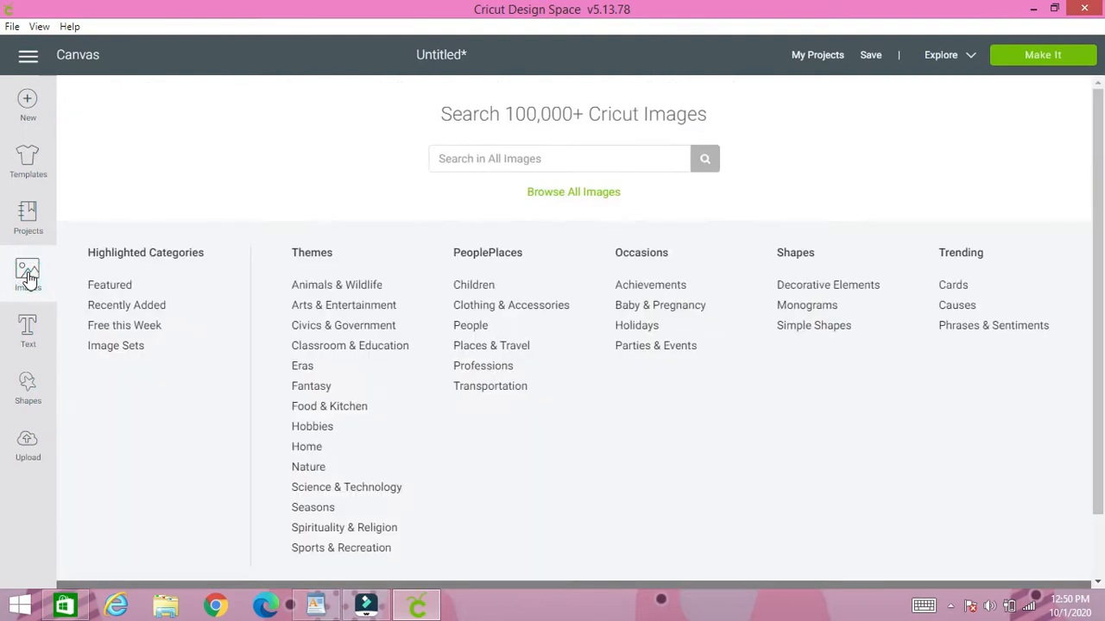
left_click(469, 159)
type("unicorn")
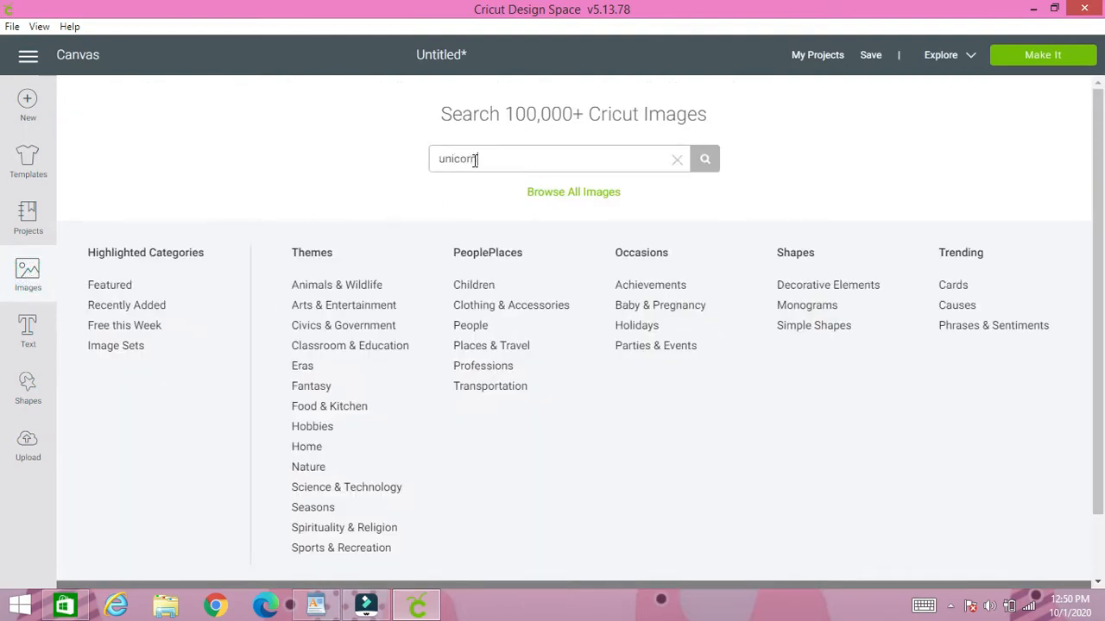
left_click(704, 161)
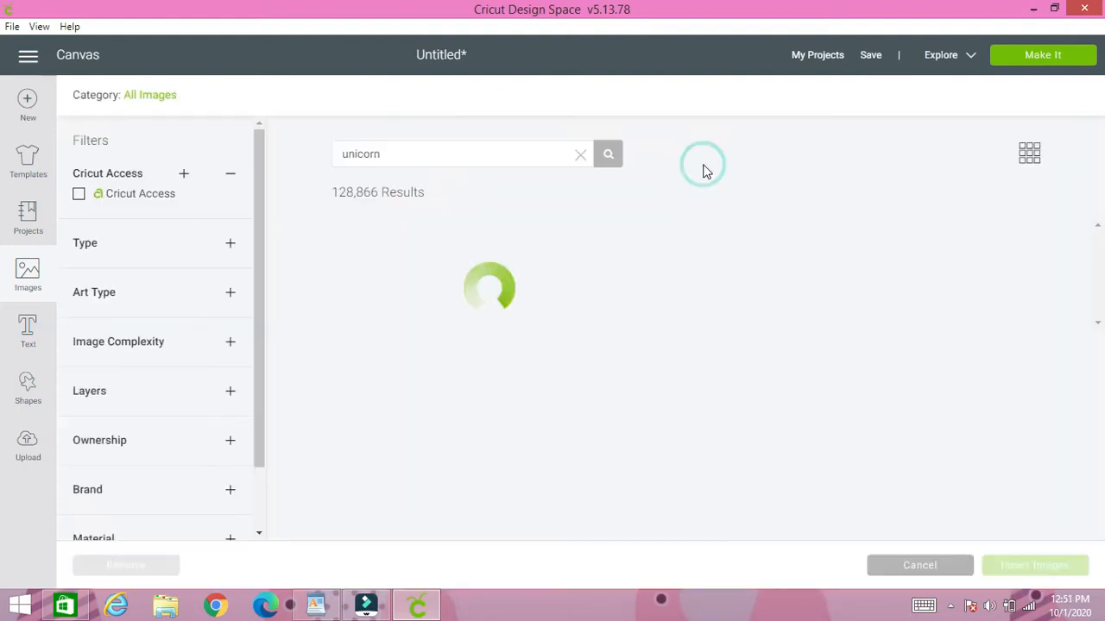
Select the pink leaping unicorn with the magenta mane from the image results.
scroll(682, 321, "down", 2)
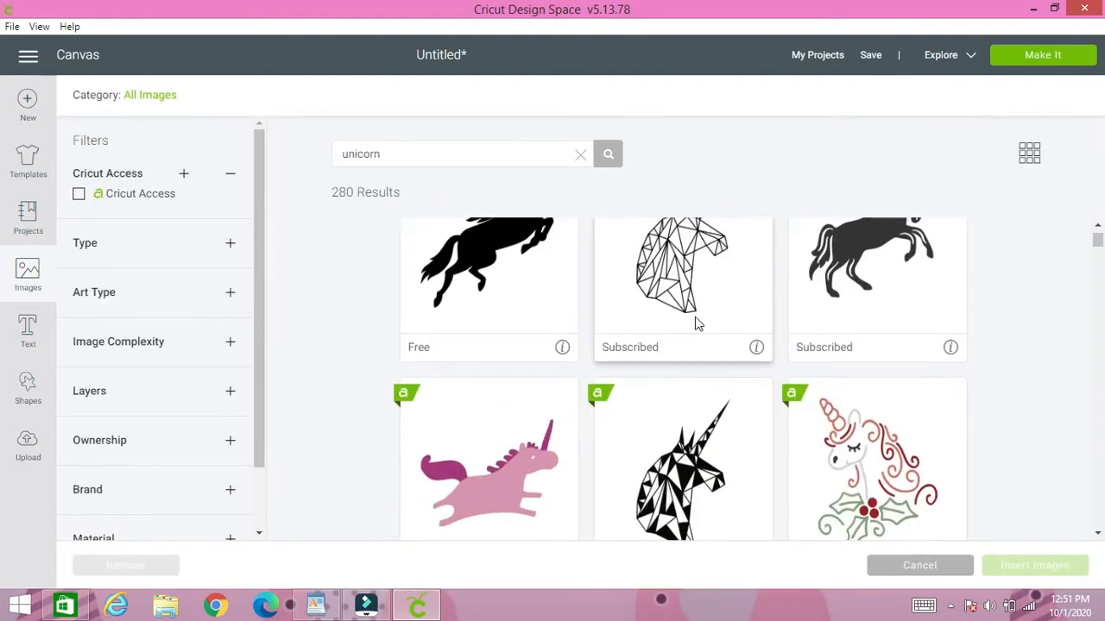
scroll(570, 373, "down", 2)
scroll(557, 380, "down", 1)
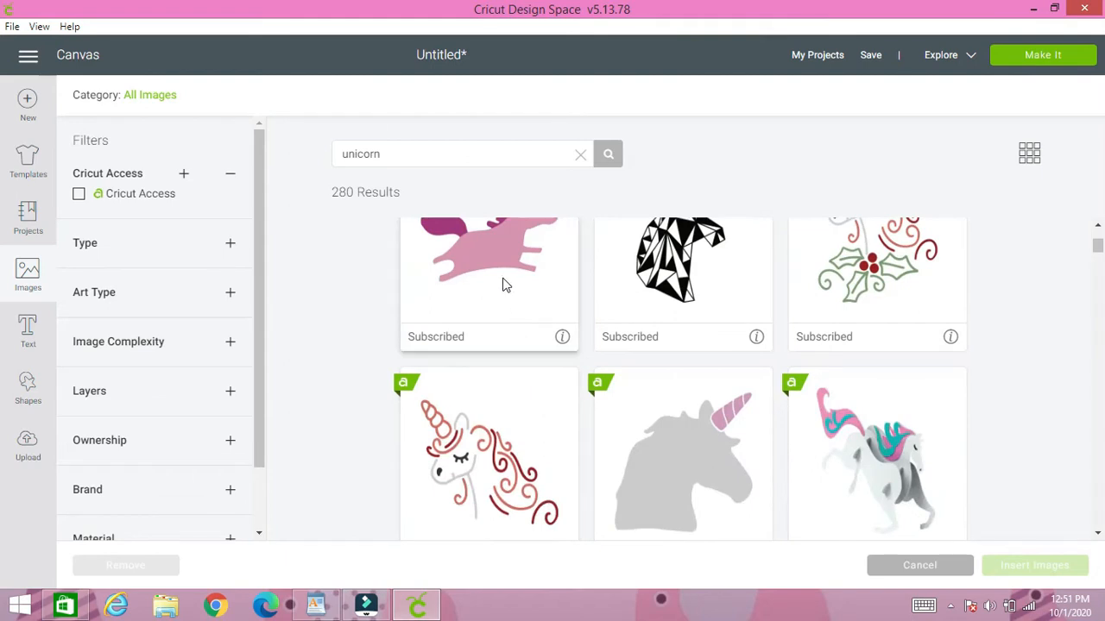
left_click(505, 284)
Add the purple "unicorn" word image to the selected images.
scroll(508, 296, "down", 5)
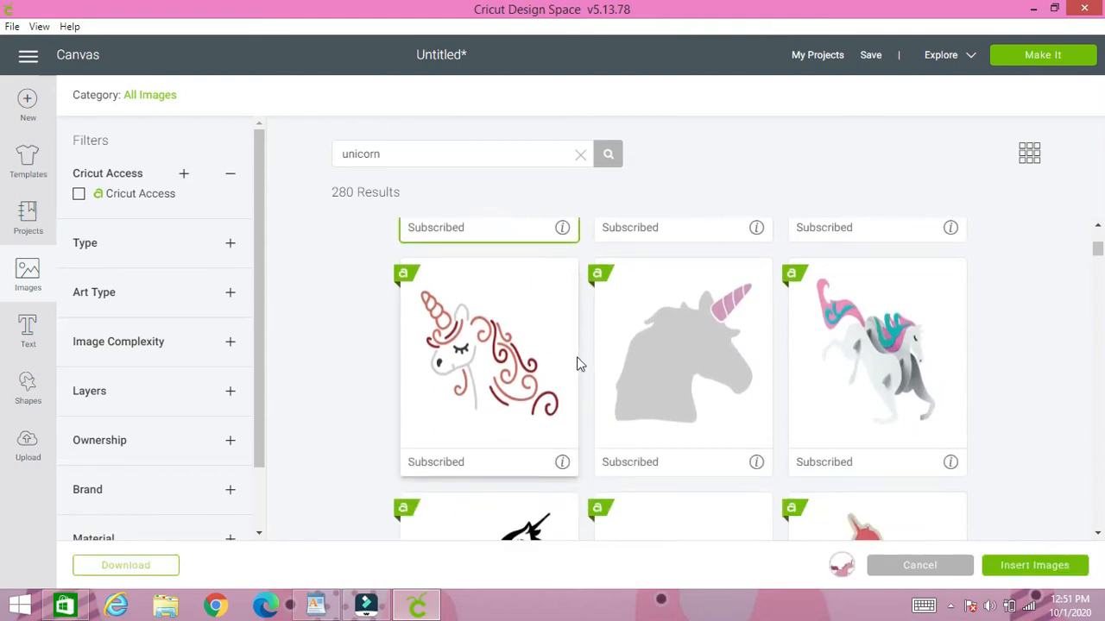
scroll(609, 406, "down", 2)
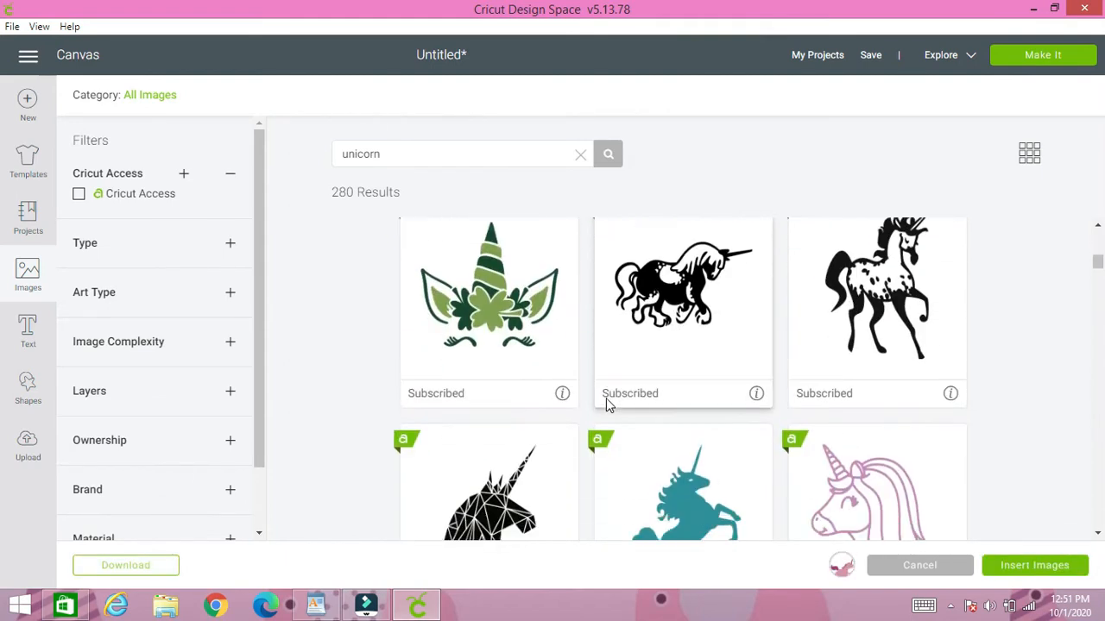
scroll(647, 400, "up", 2)
left_click(671, 271)
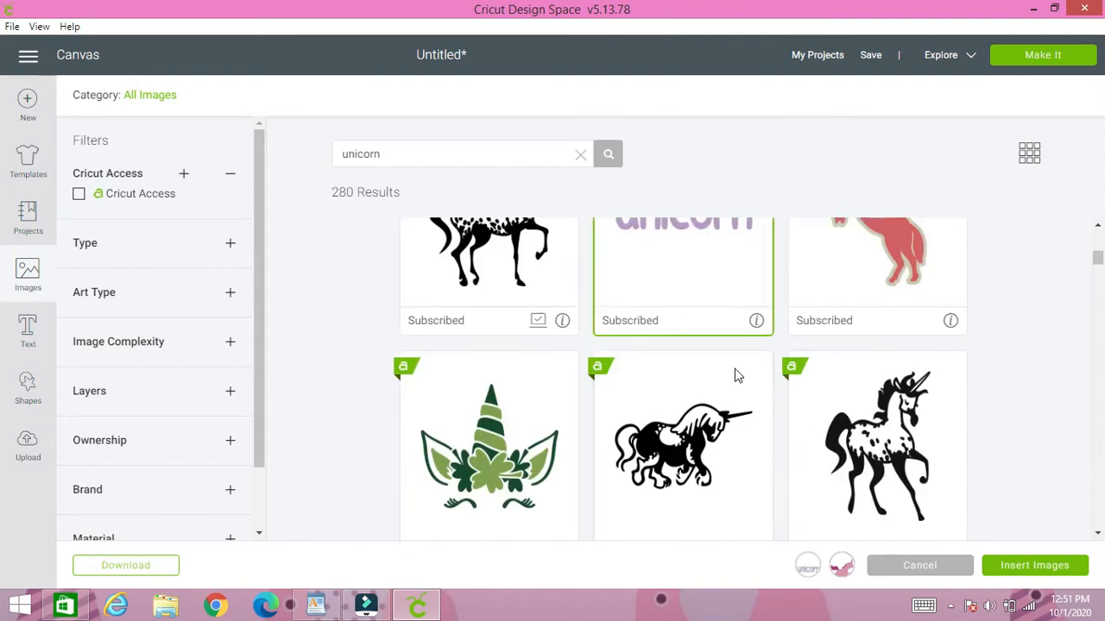
Add the outlined jumping unicorn with raised arms to the selected images.
scroll(714, 423, "down", 2)
scroll(714, 423, "down", 6)
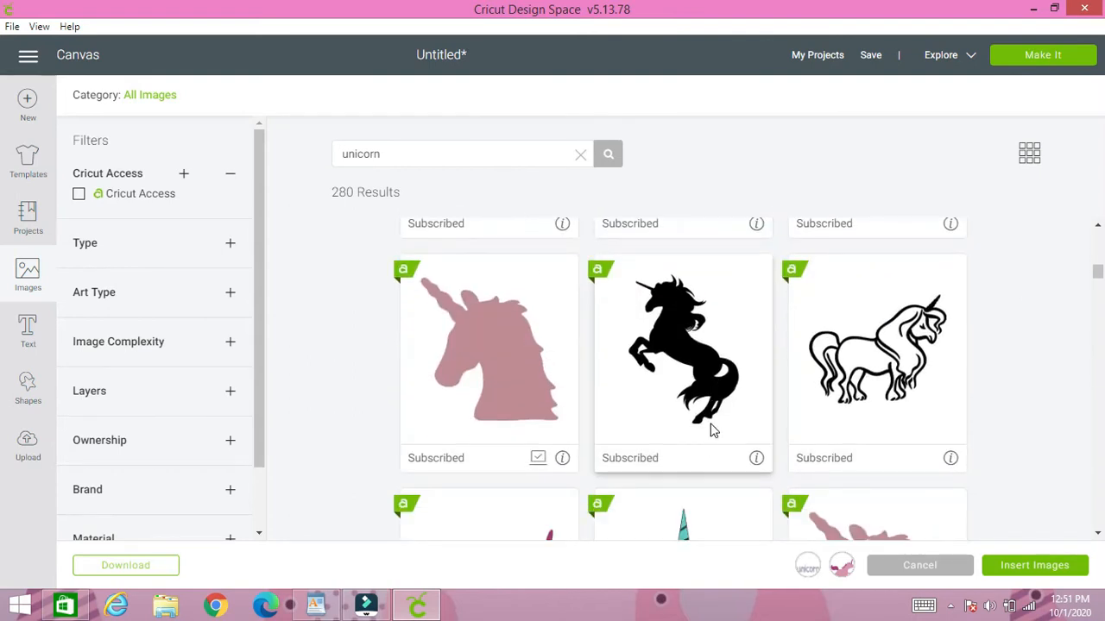
scroll(713, 430, "down", 3)
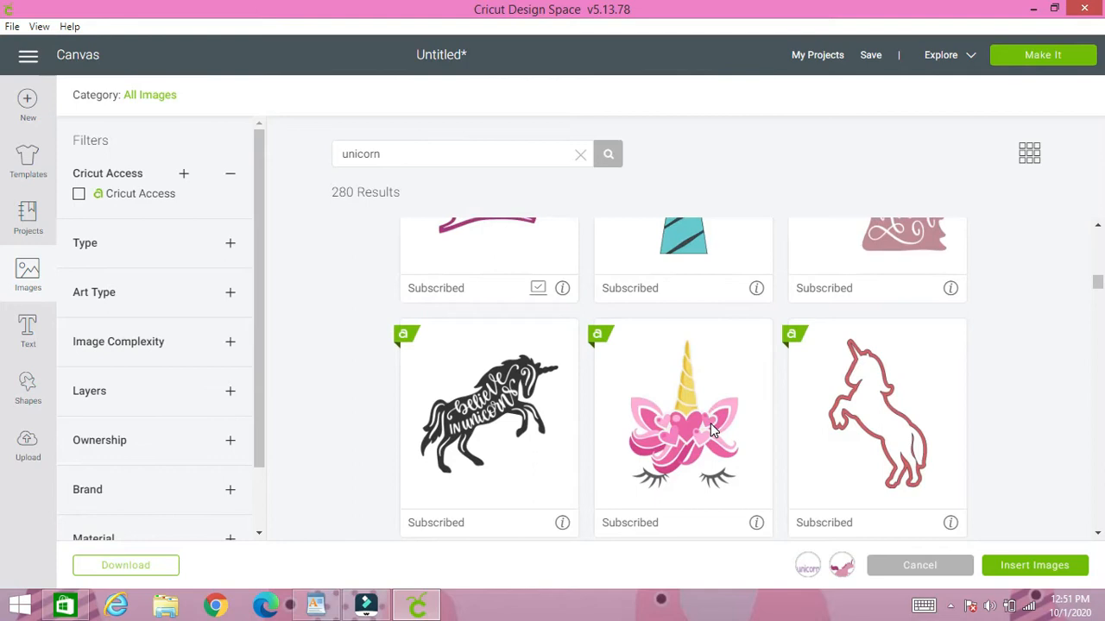
scroll(710, 429, "down", 8)
scroll(713, 430, "down", 9)
scroll(713, 429, "down", 5)
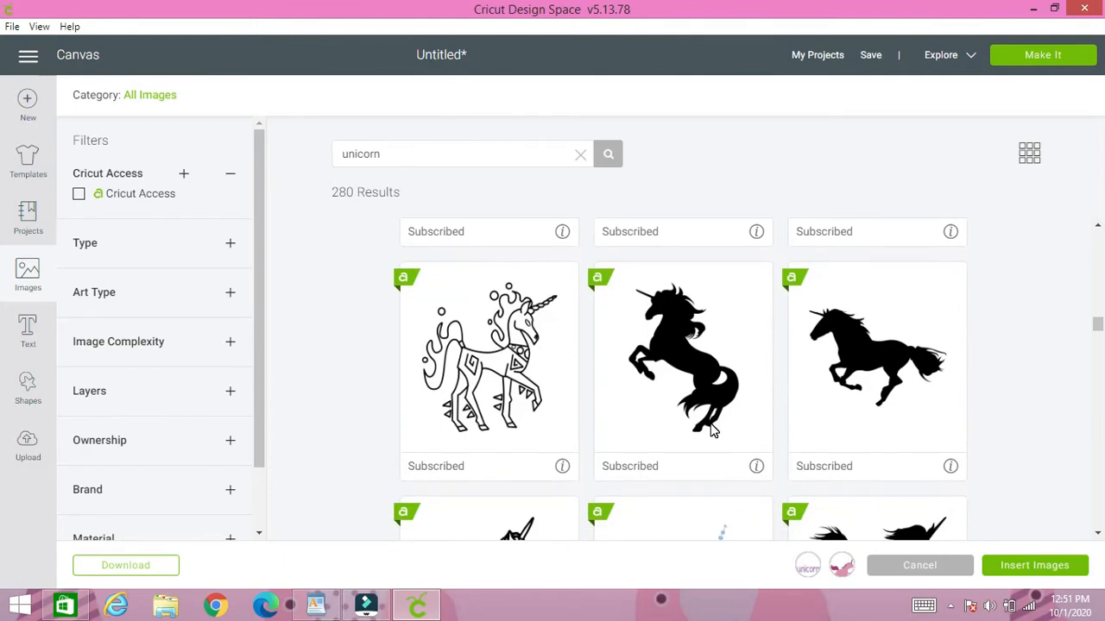
scroll(711, 430, "down", 10)
scroll(708, 424, "down", 4)
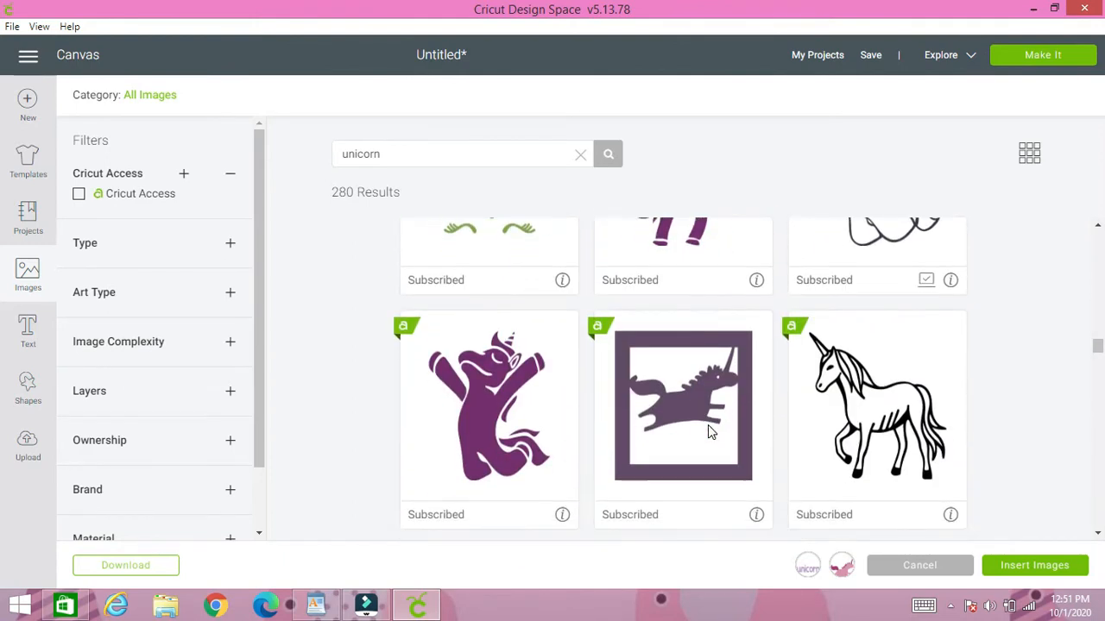
scroll(711, 430, "up", 3)
left_click(845, 384)
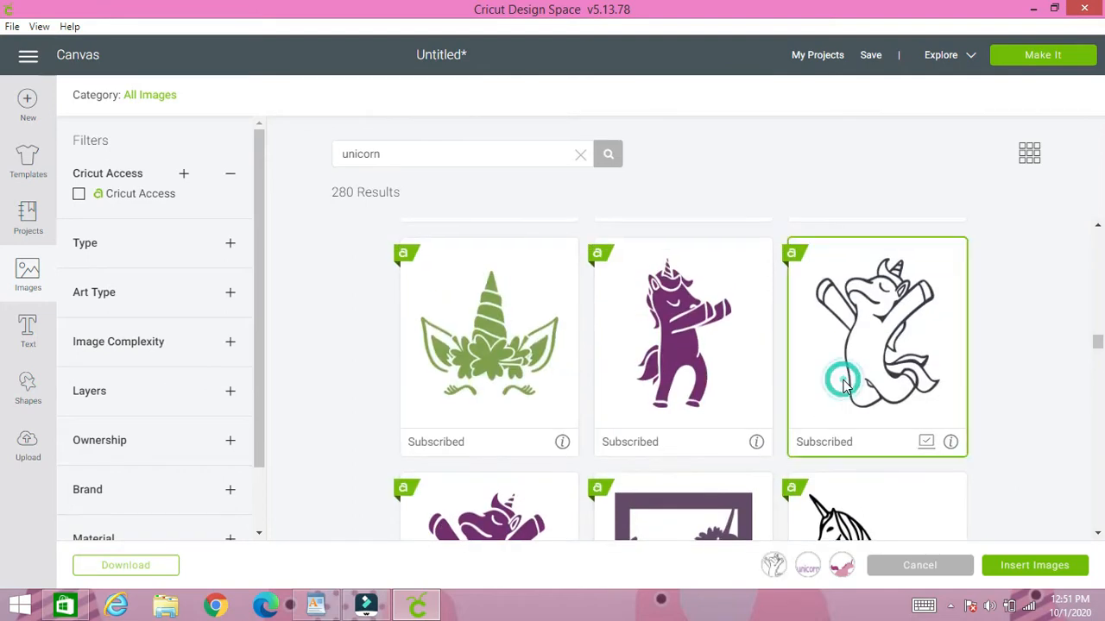
Add the purple dabbing unicorn to the selection and insert all selected images onto the canvas.
scroll(786, 445, "down", 4)
scroll(781, 447, "up", 2)
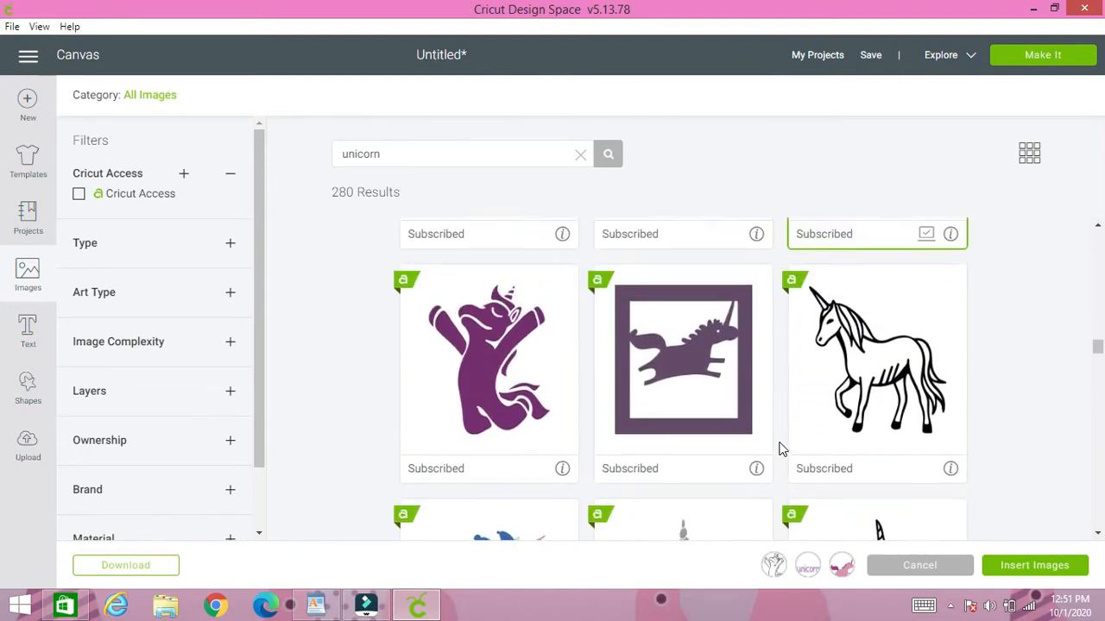
scroll(785, 444, "up", 3)
left_click(718, 367)
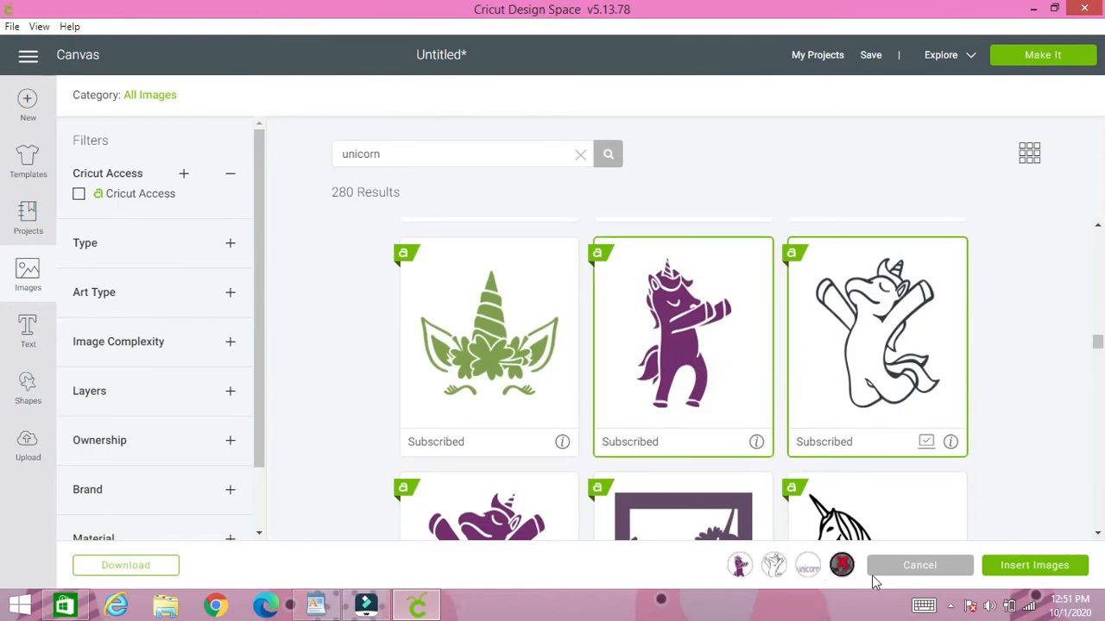
left_click(1056, 570)
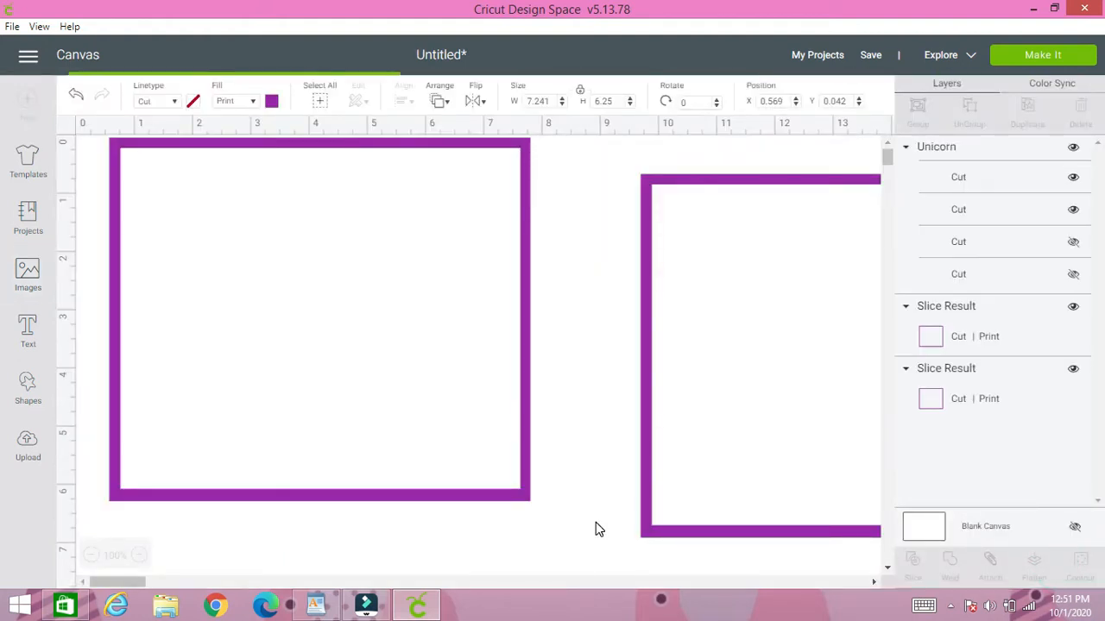
Move the jumping outline, word and dabbing unicorn out of the first frame, shrinking them to about 0.99, 2.05 and 0.87 in wide.
left_click_drag(348, 436, 620, 362)
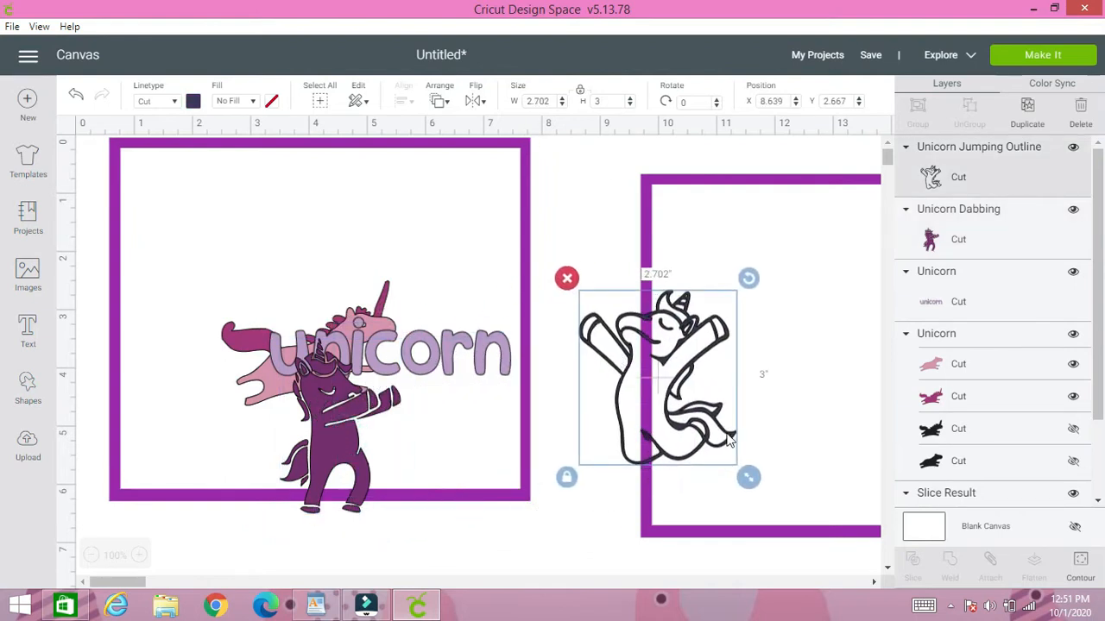
left_click_drag(753, 484, 647, 365)
left_click_drag(474, 357, 762, 394)
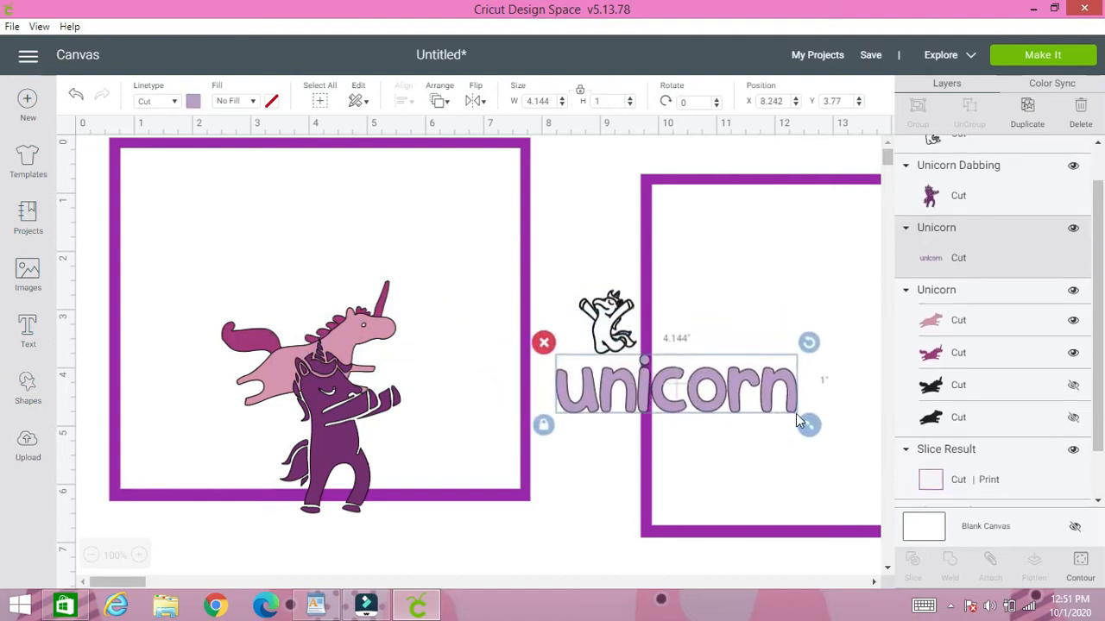
left_click_drag(799, 425, 679, 387)
mouse_move(388, 363)
left_mouse_down()
mouse_move(591, 336)
mouse_move(744, 289)
left_mouse_up()
left_click_drag(820, 403, 716, 301)
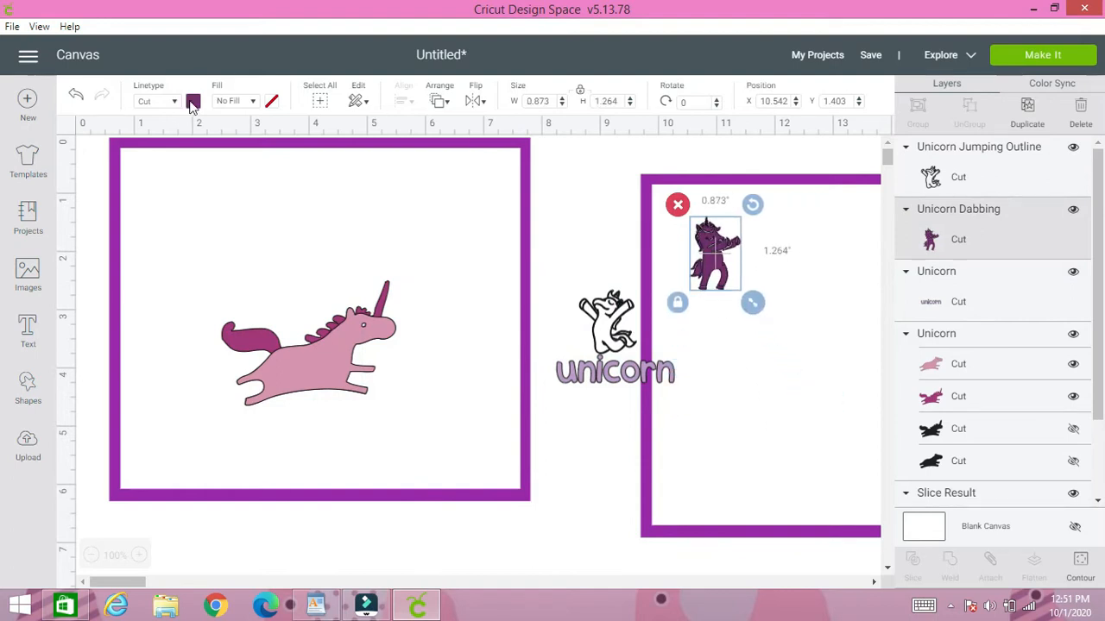
Give the dabbing unicorn a print fill in light pink.
left_click(253, 103)
left_click(255, 140)
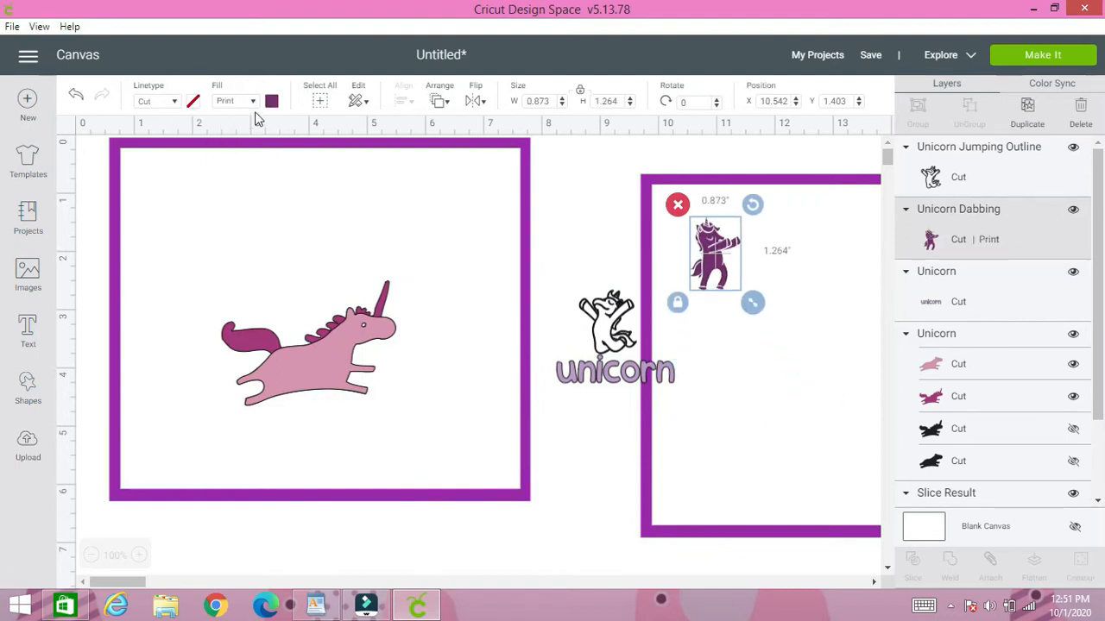
left_click(272, 101)
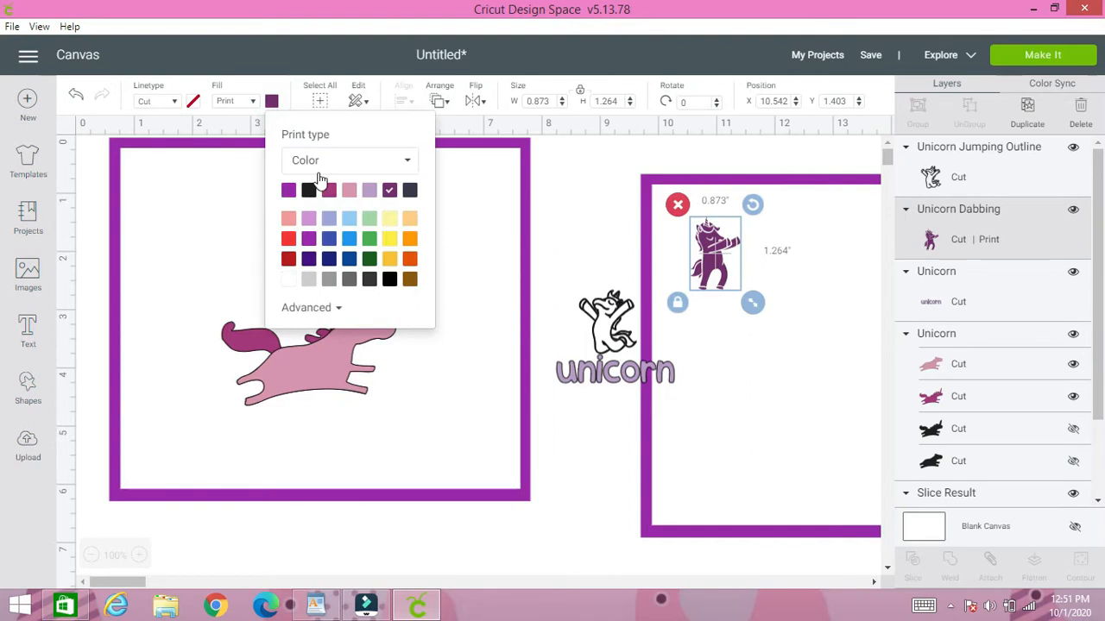
left_click(286, 219)
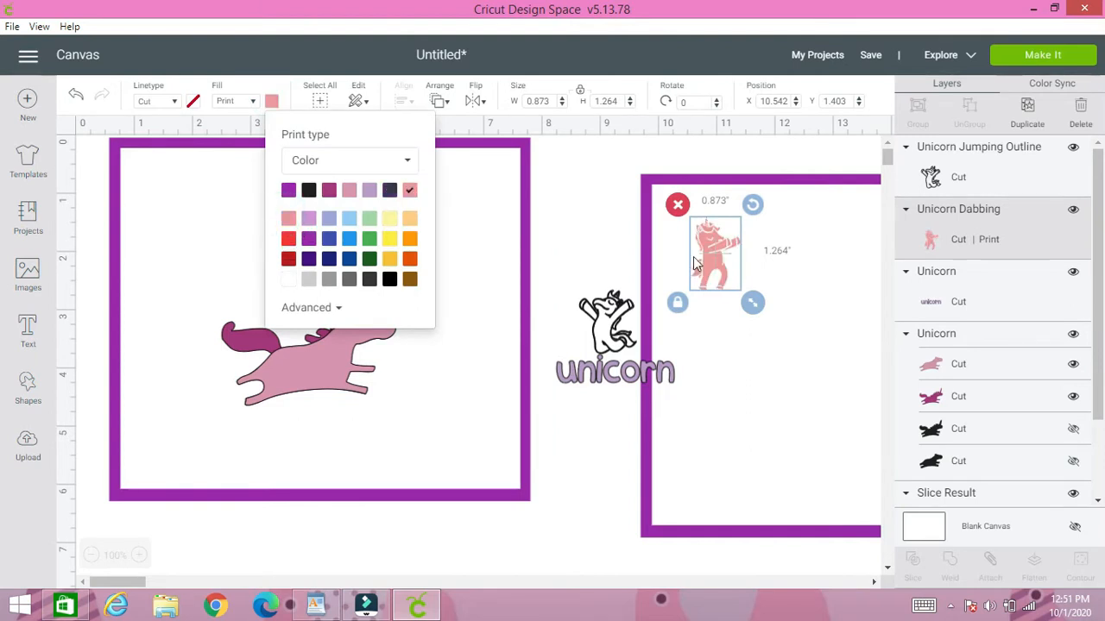
Duplicate the pink dabbing unicorn, place the copy to its right in the second frame and fill it yellow.
left_click(1027, 125)
mouse_move(716, 254)
left_mouse_down()
mouse_move(792, 280)
mouse_move(811, 270)
mouse_move(805, 279)
left_mouse_up()
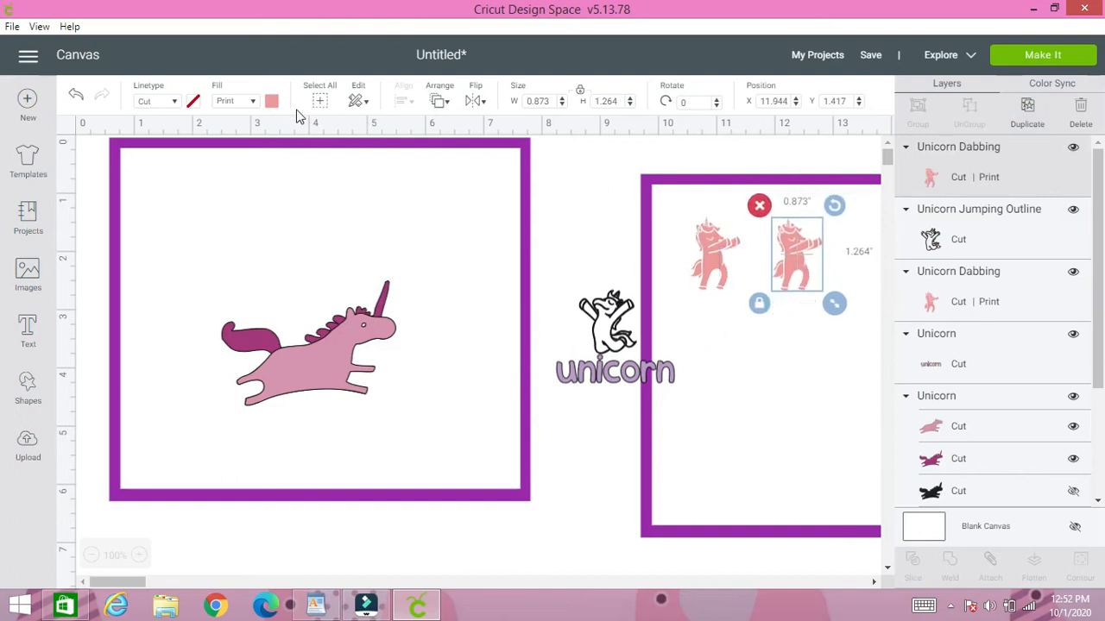
left_click(271, 101)
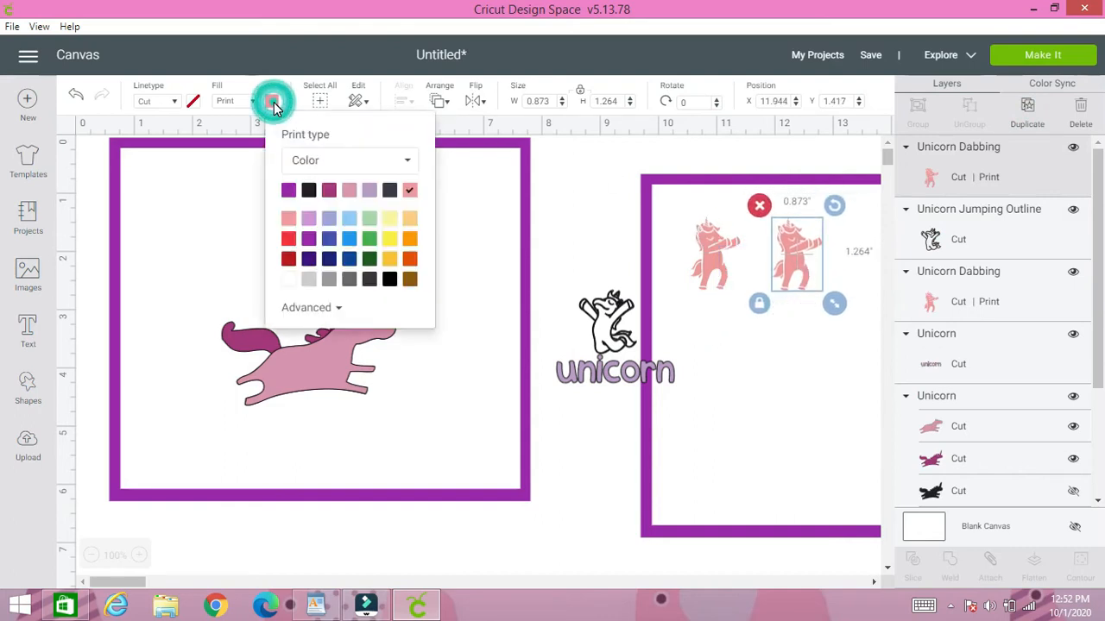
left_click(389, 242)
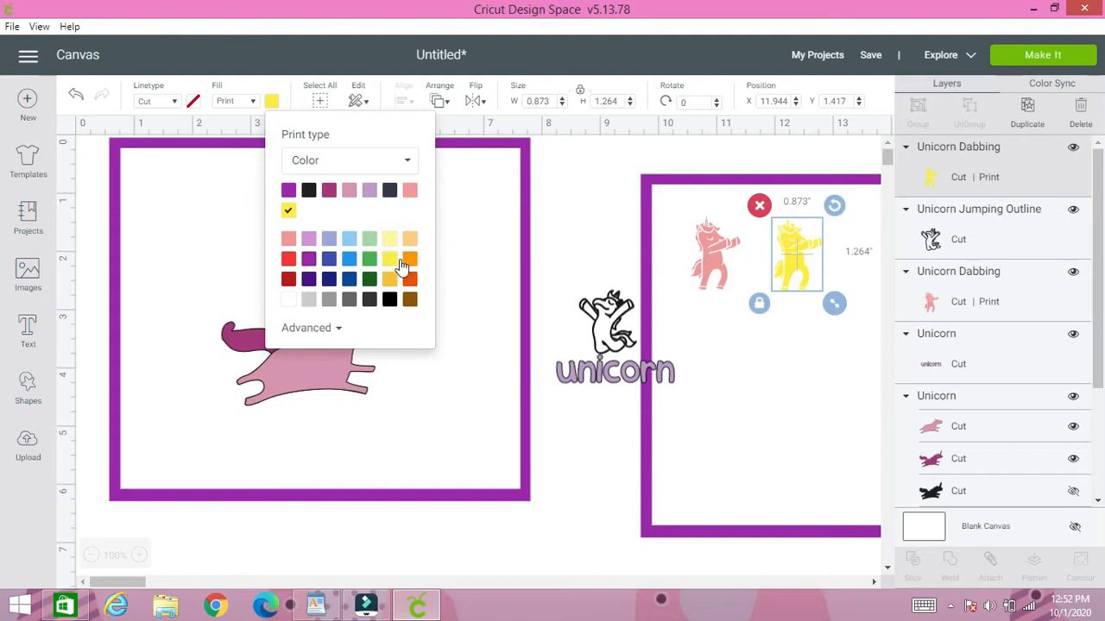
Duplicate the pink dabbing unicorn again, fill the copy red and place it below the yellow one.
left_click(708, 254)
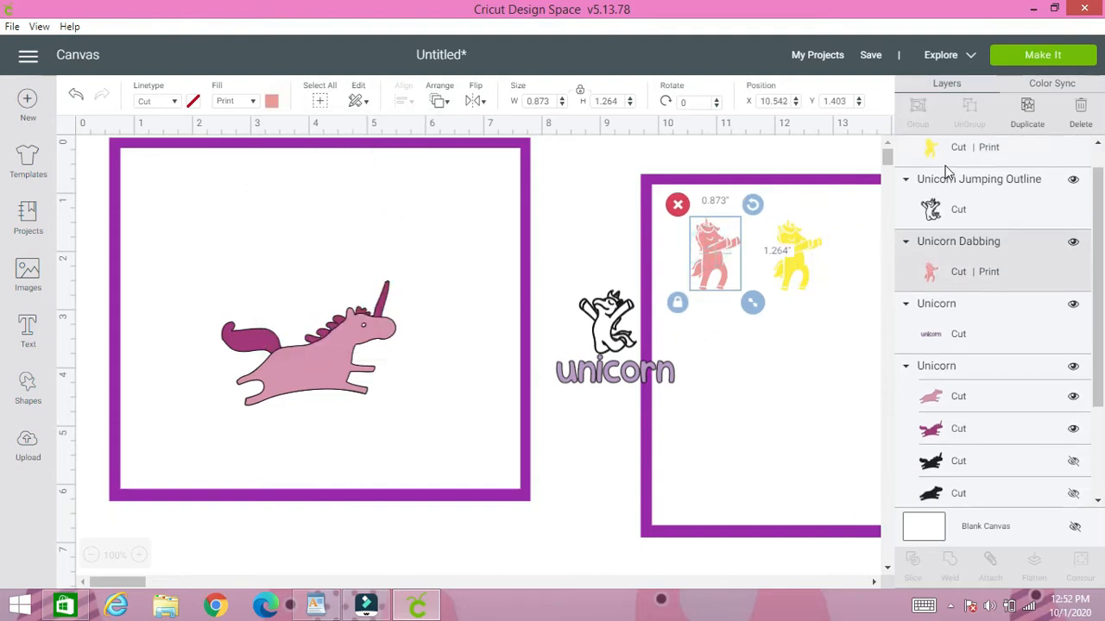
left_click(1027, 108)
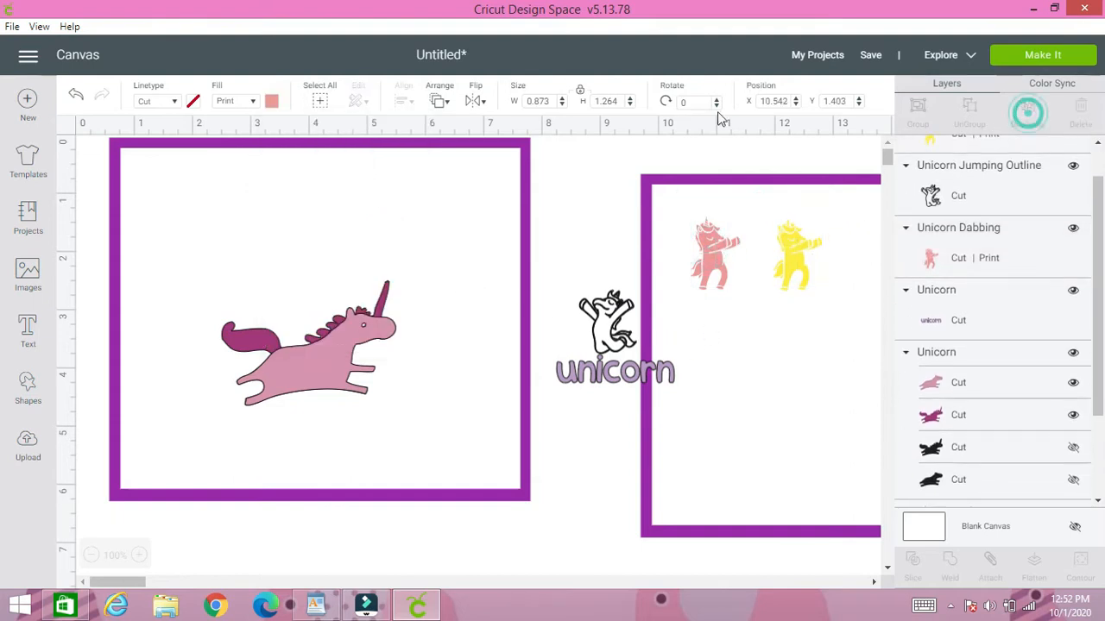
left_click(271, 101)
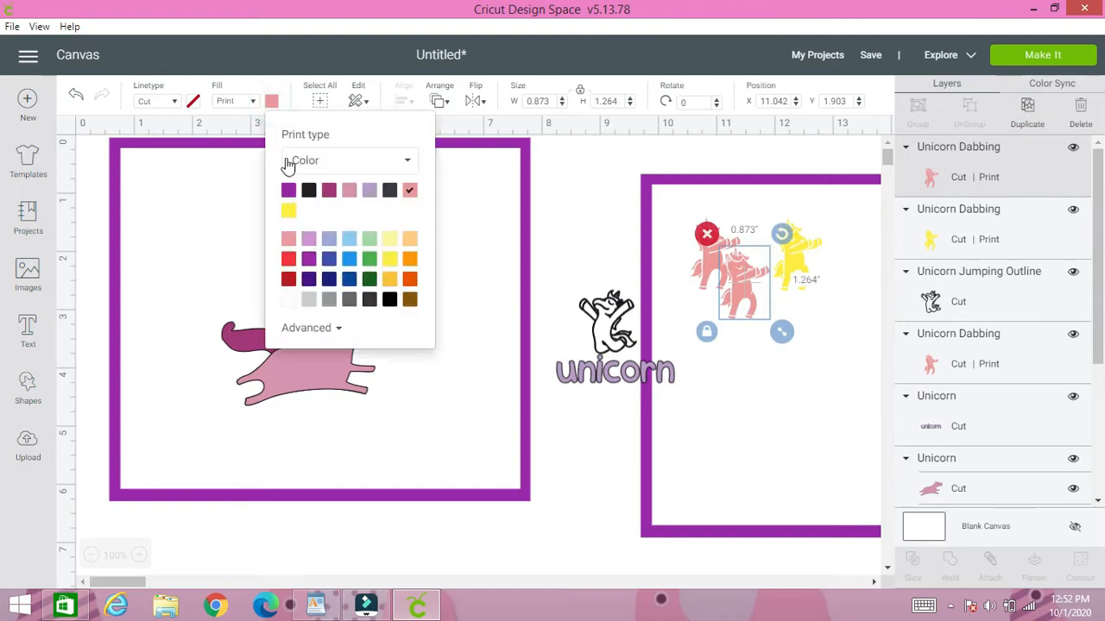
left_click(288, 259)
left_click_drag(744, 302, 821, 356)
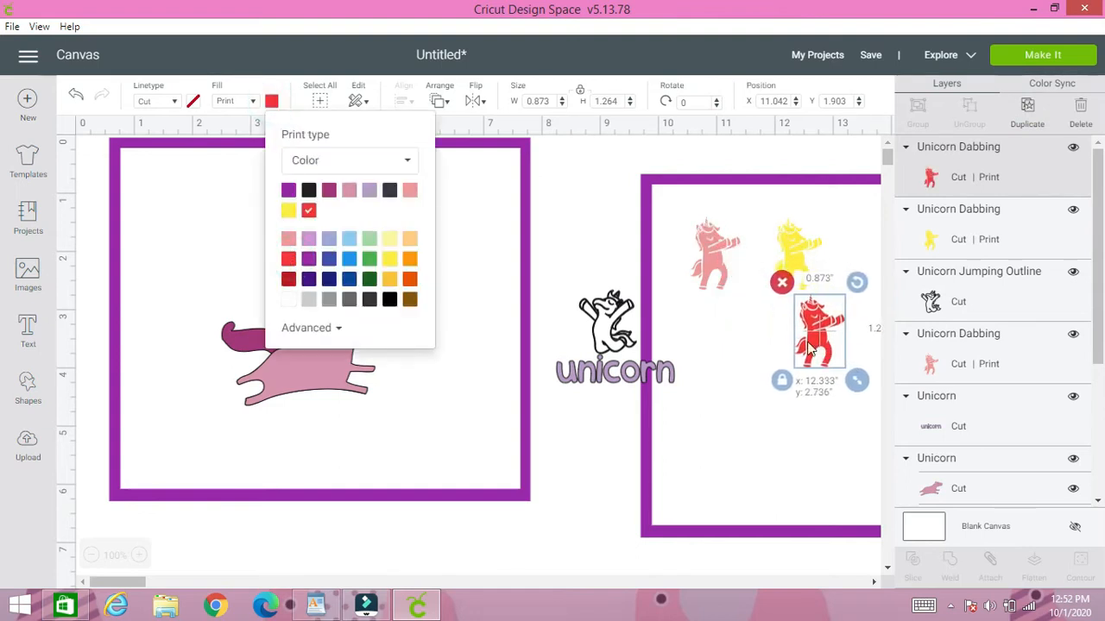
Give the jumping unicorn outline an indigo blue print fill and move it below the pink dabbing unicorn.
left_click(609, 320)
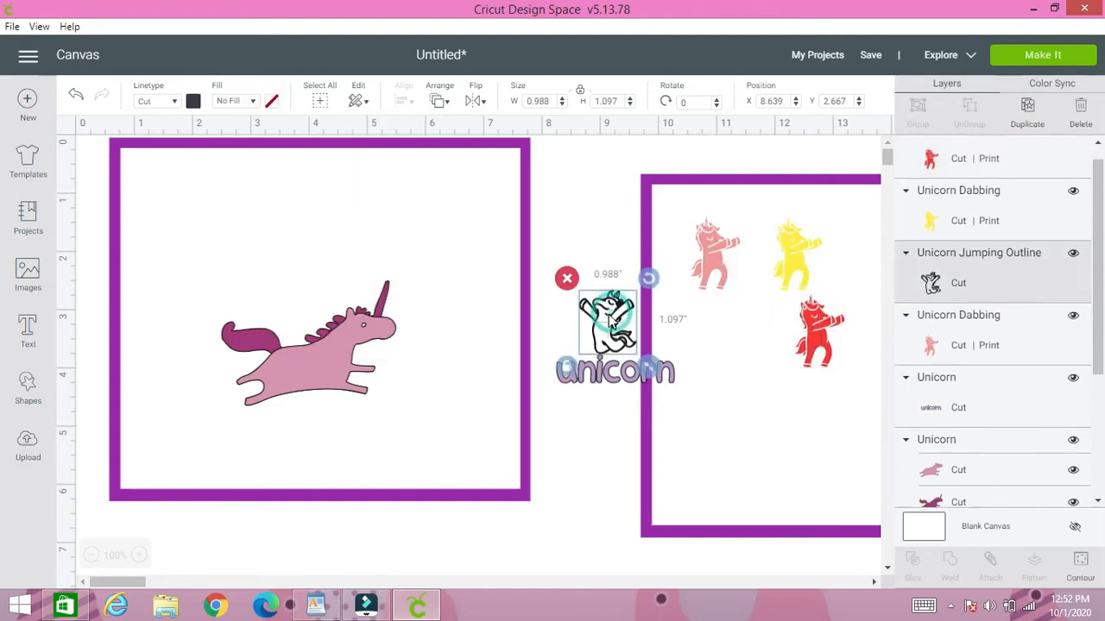
left_click(250, 101)
left_click(245, 142)
left_click(270, 108)
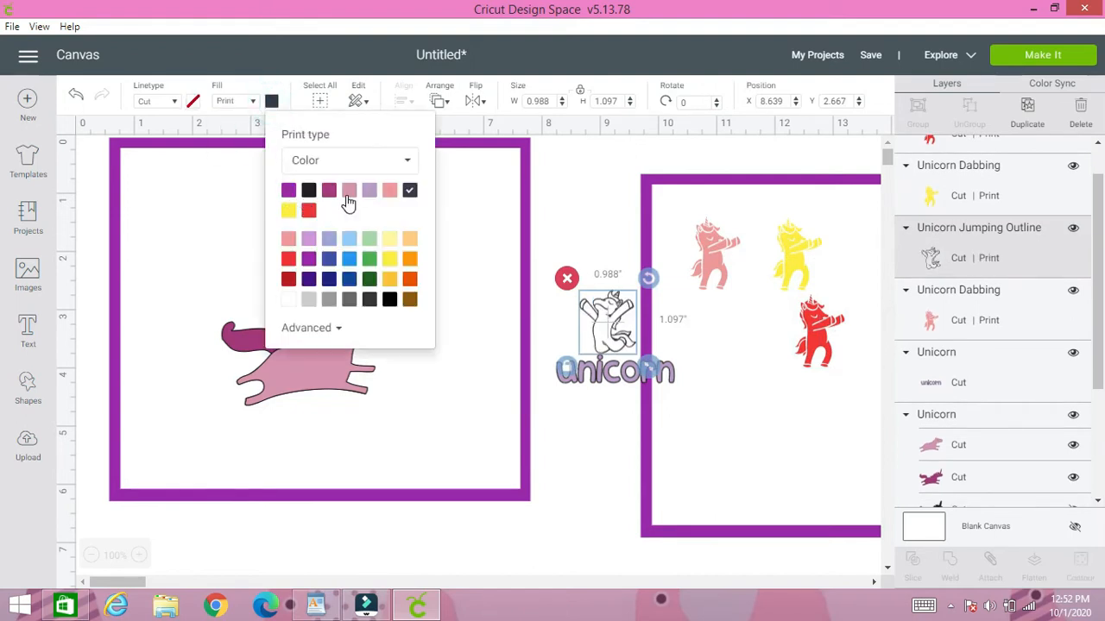
left_click(331, 258)
left_click_drag(602, 328, 725, 342)
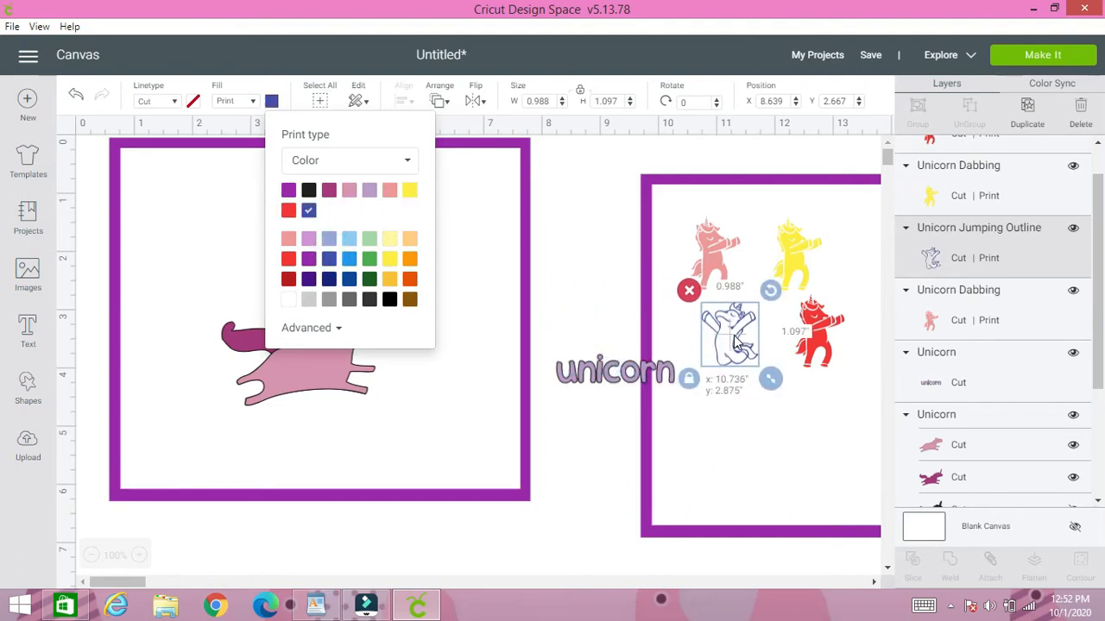
Duplicate the blue jumping outline twice and arrange the copies side by side in a row beneath the original.
left_click(1023, 126)
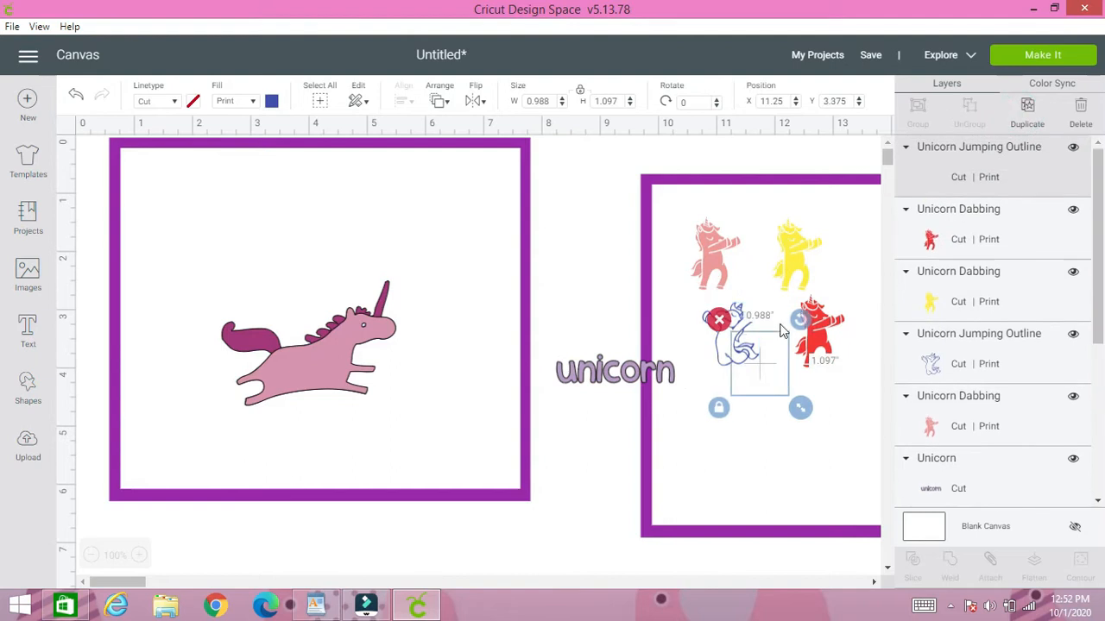
left_click_drag(777, 375, 709, 399)
left_click(1027, 110)
Give the "unicorn" word a print fill with a multicoloured rainbow pattern.
left_click(654, 372)
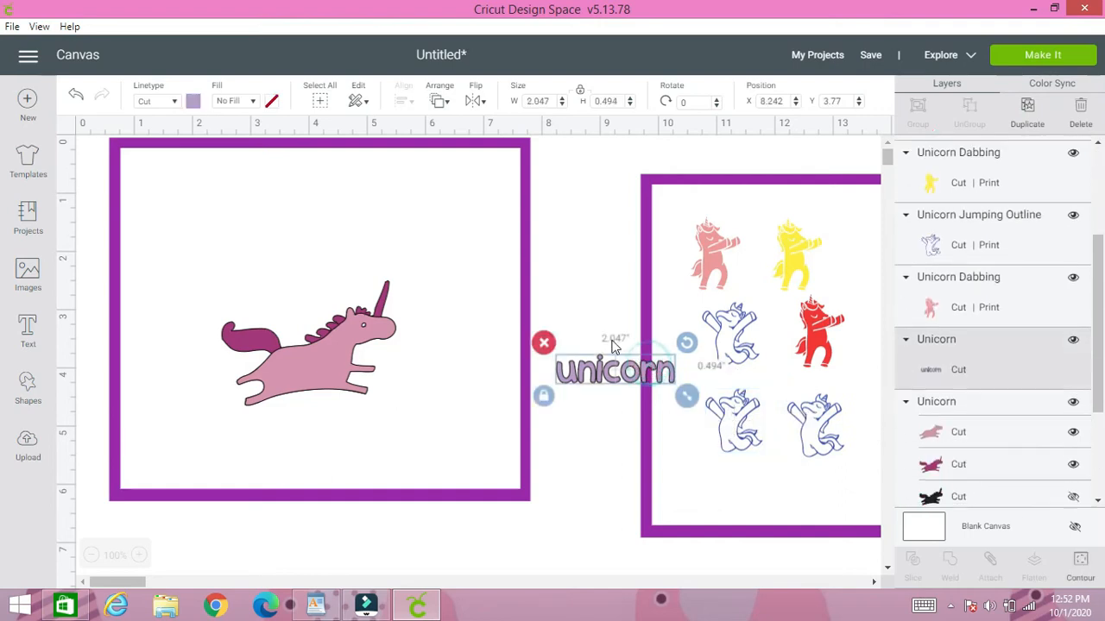
left_click(253, 101)
left_click(258, 141)
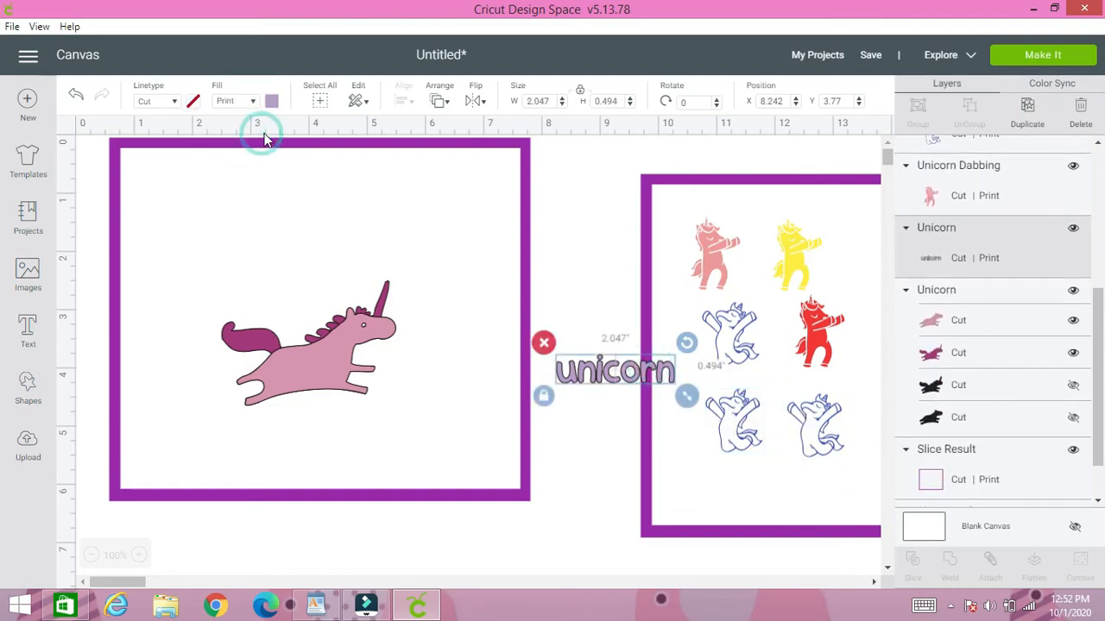
left_click(271, 101)
left_click(307, 164)
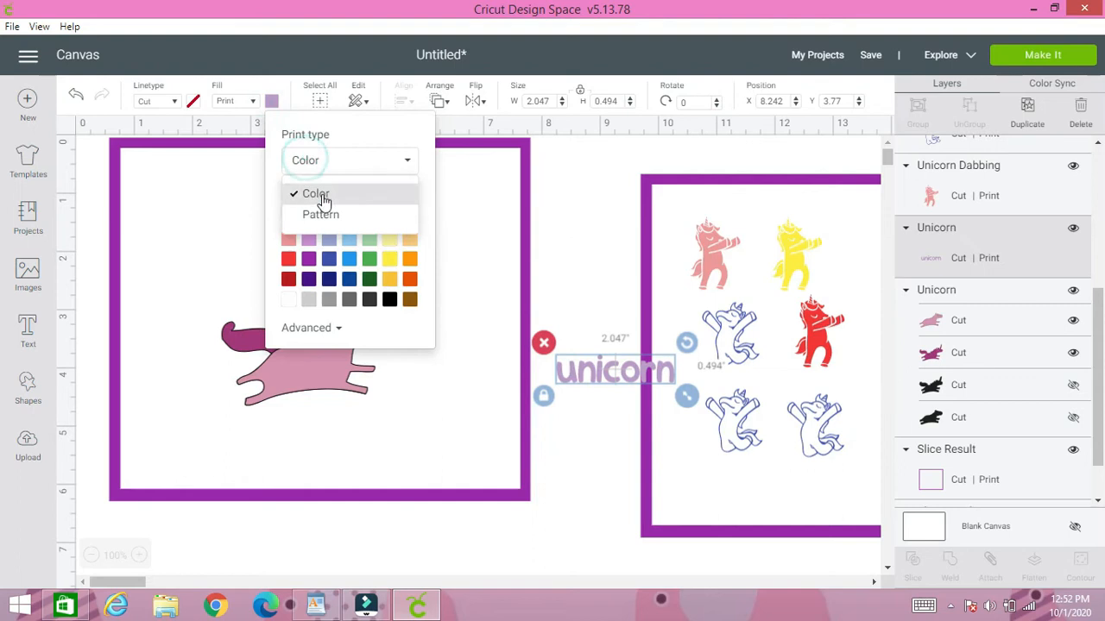
left_click(328, 215)
scroll(377, 304, "down", 5)
scroll(377, 304, "down", 2)
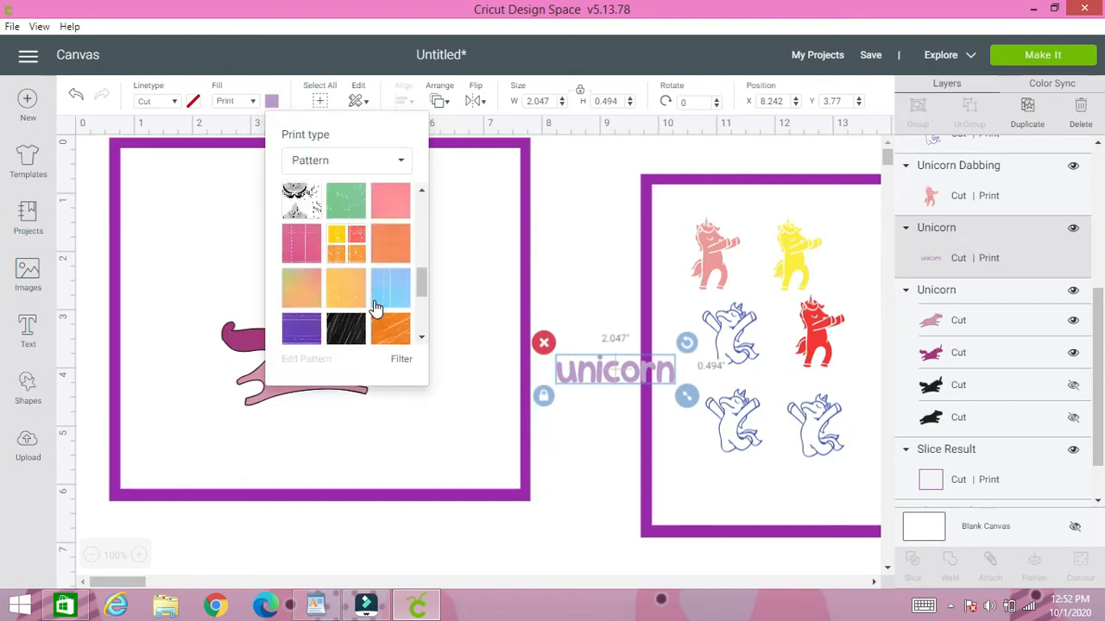
left_click(353, 254)
Move the rainbow word up beside the pink dabbing unicorn, duplicate it and place the copy below.
left_click_drag(625, 380, 645, 235)
left_click(1026, 113)
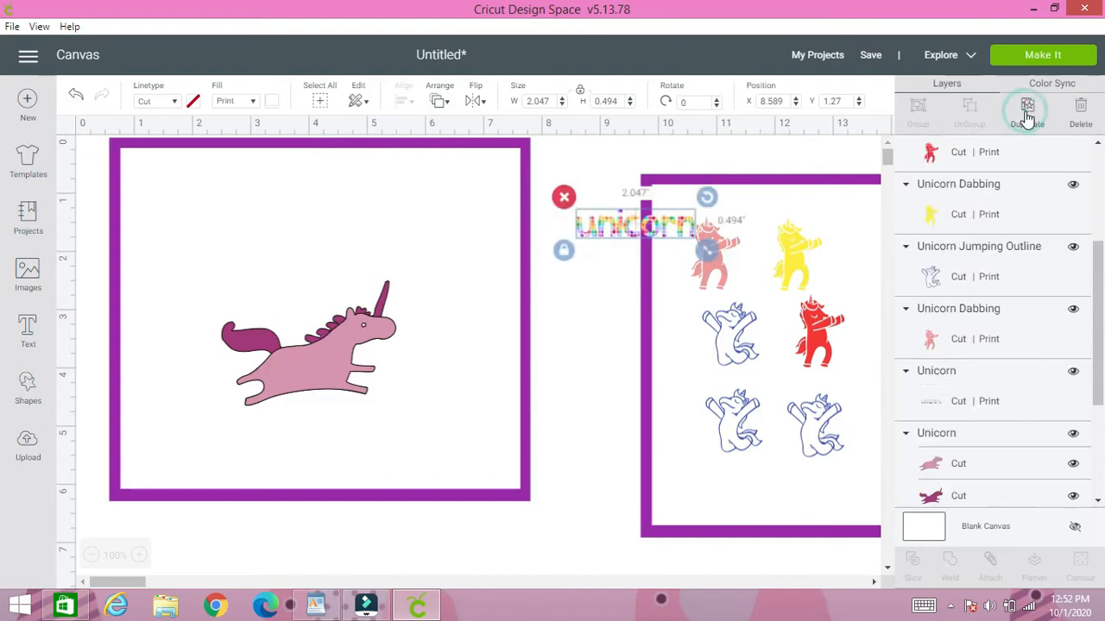
left_click_drag(664, 270, 665, 310)
Change the leaping unicorn in the first frame to a print fill in red.
left_click(358, 354)
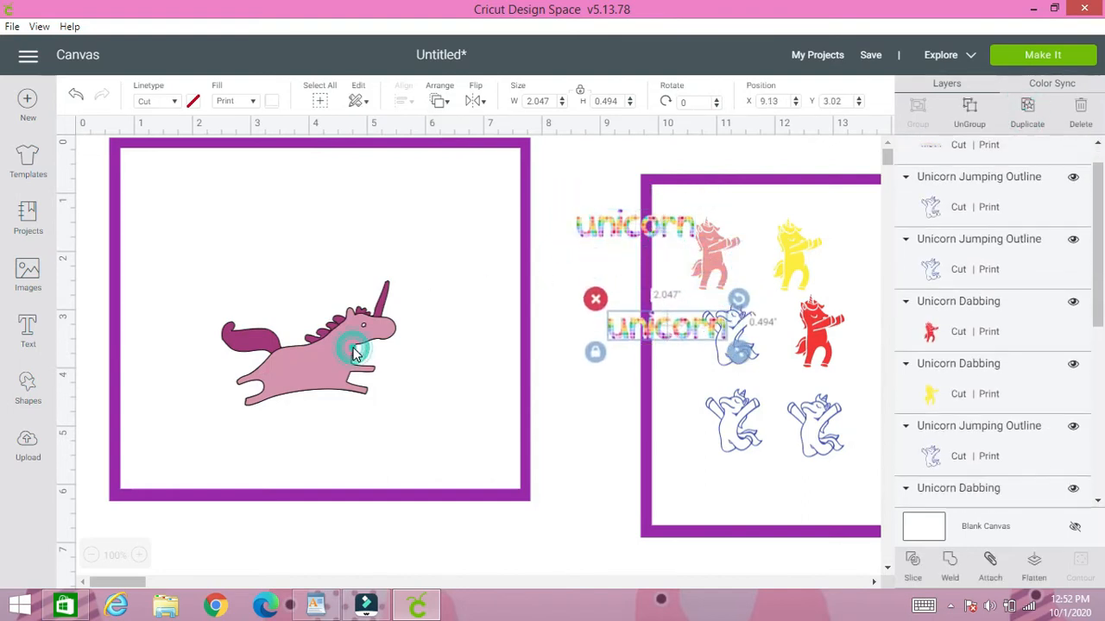
left_click(270, 101)
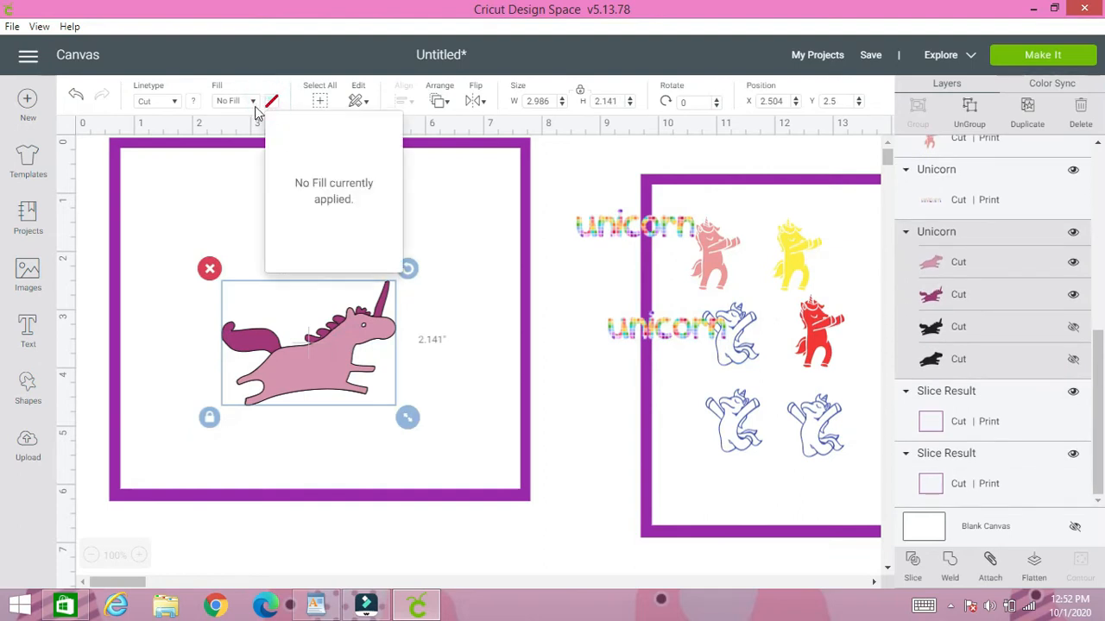
left_click(251, 101)
left_click(238, 139)
left_click(272, 101)
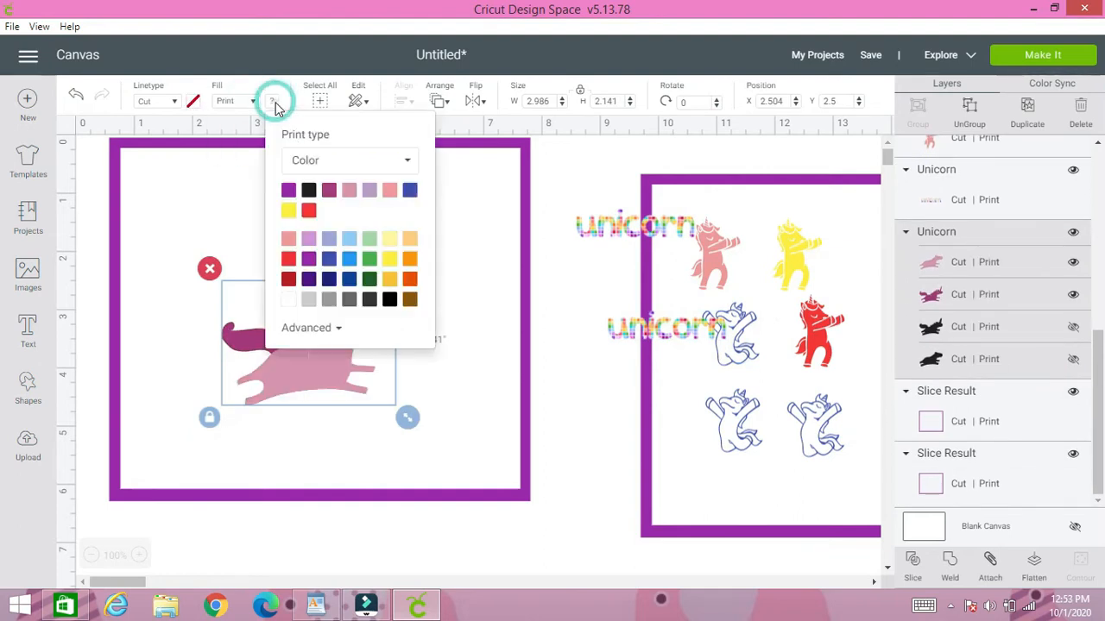
left_click(288, 259)
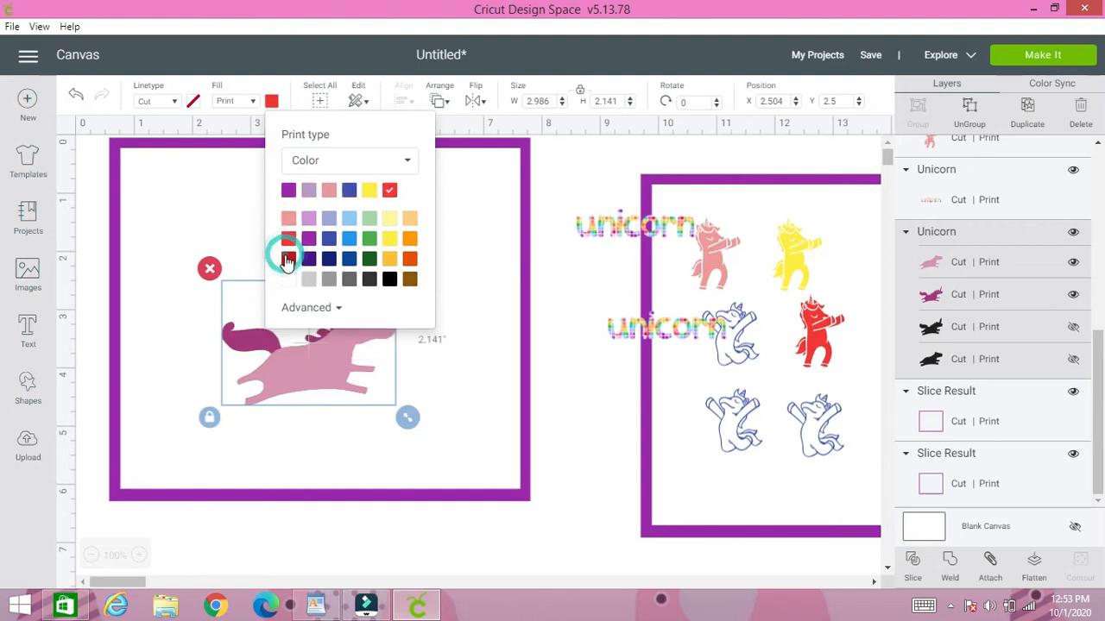
Shrink the red leaping unicorn to about 1.58 in wide and distribute it with three duplicates around the second frame.
left_click_drag(326, 377, 611, 428)
left_click_drag(683, 462, 799, 485)
left_click(1027, 123)
left_click(1033, 127)
left_click_drag(766, 428, 725, 190)
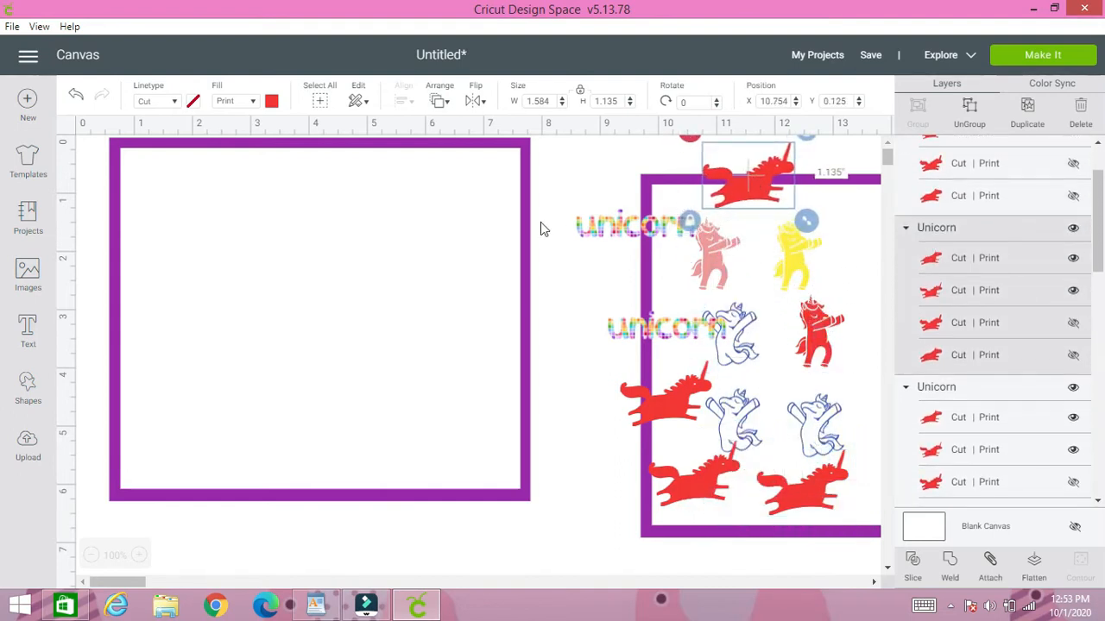
Move the upper rainbow "unicorn" word slightly down beside the pink dabbing unicorn, then select the empty purple frame.
left_click(655, 238)
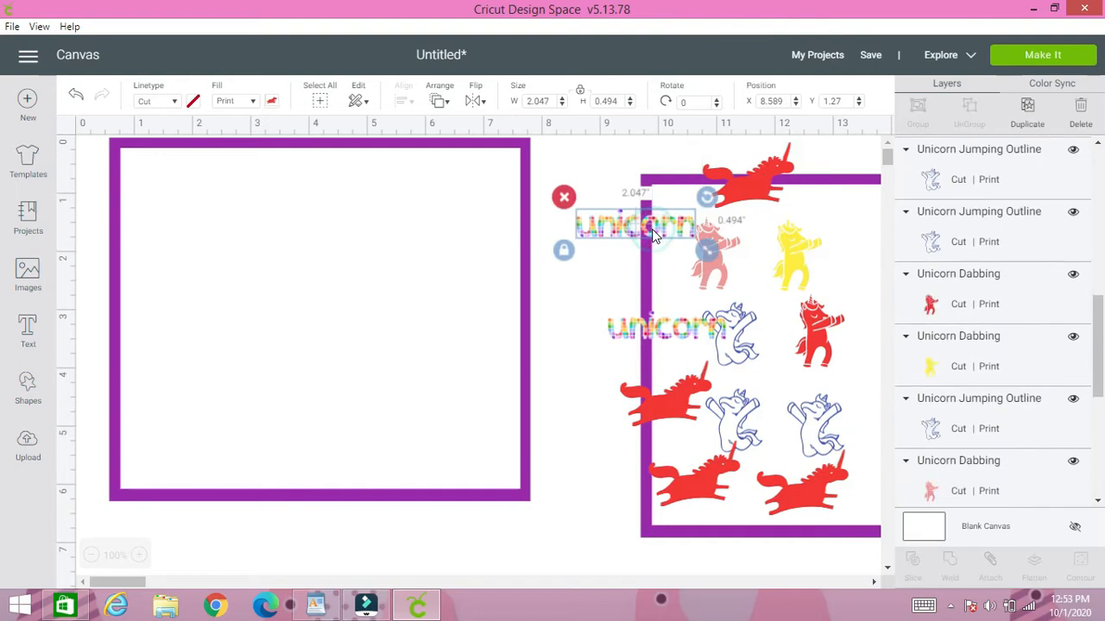
left_click_drag(654, 238, 646, 274)
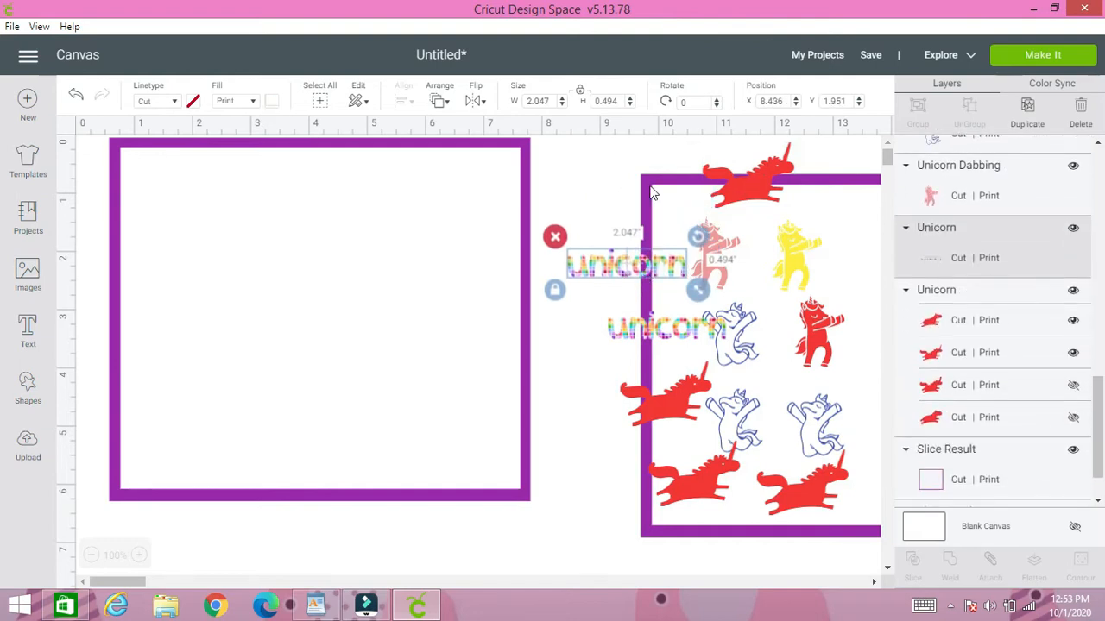
left_click(304, 319)
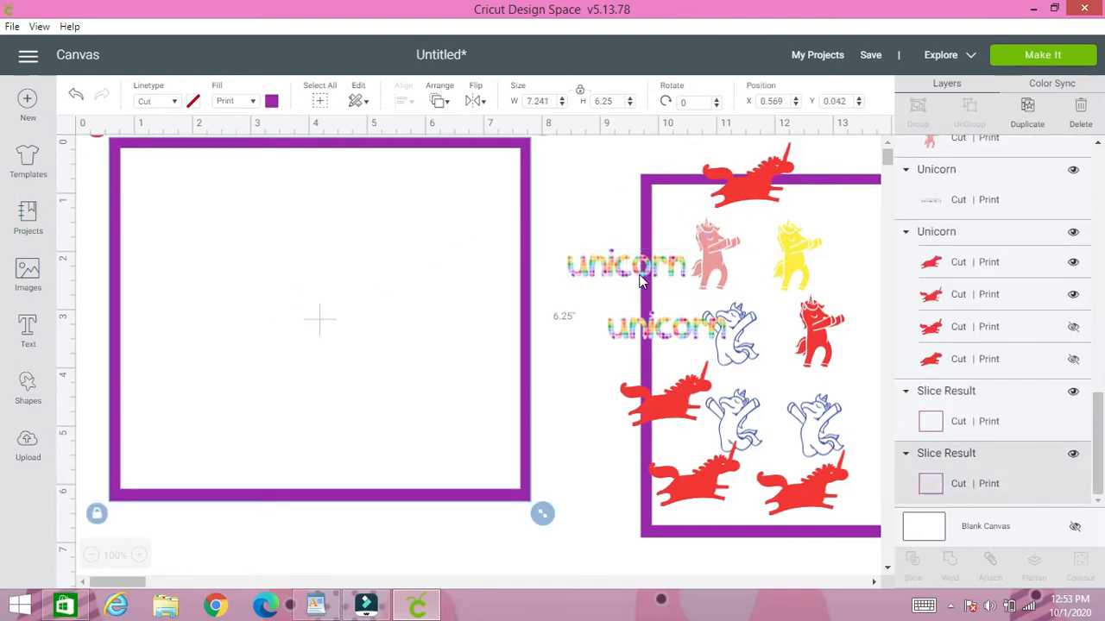
Add the text "I- SPY" in the A Child's Year font and place it near the top of the empty purple frame.
left_click(29, 330)
left_click(148, 141)
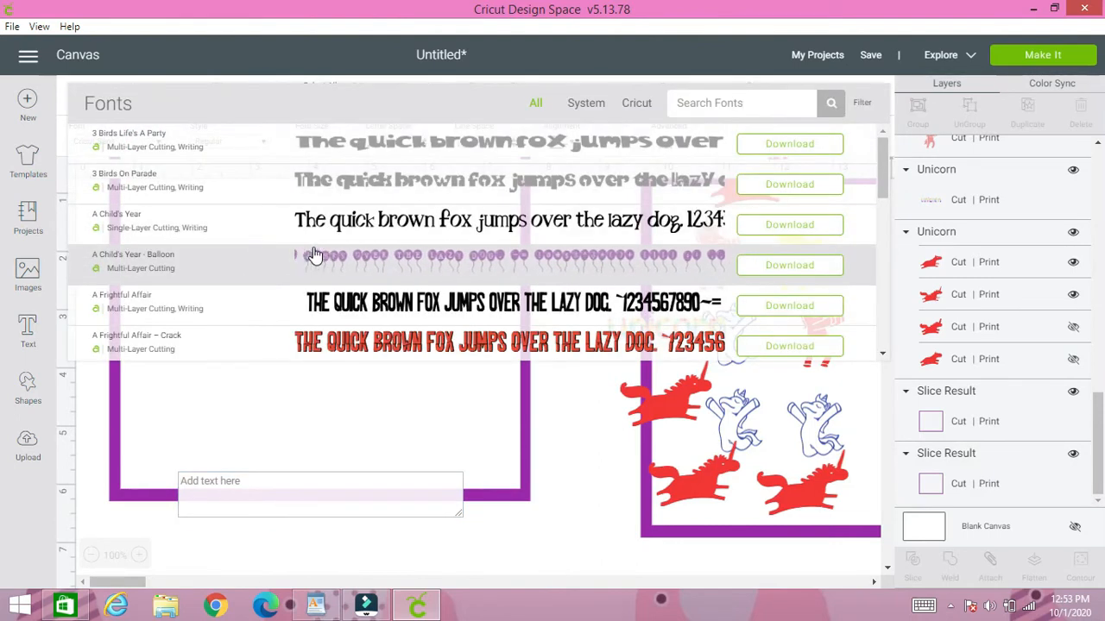
left_click(313, 226)
left_click(273, 480)
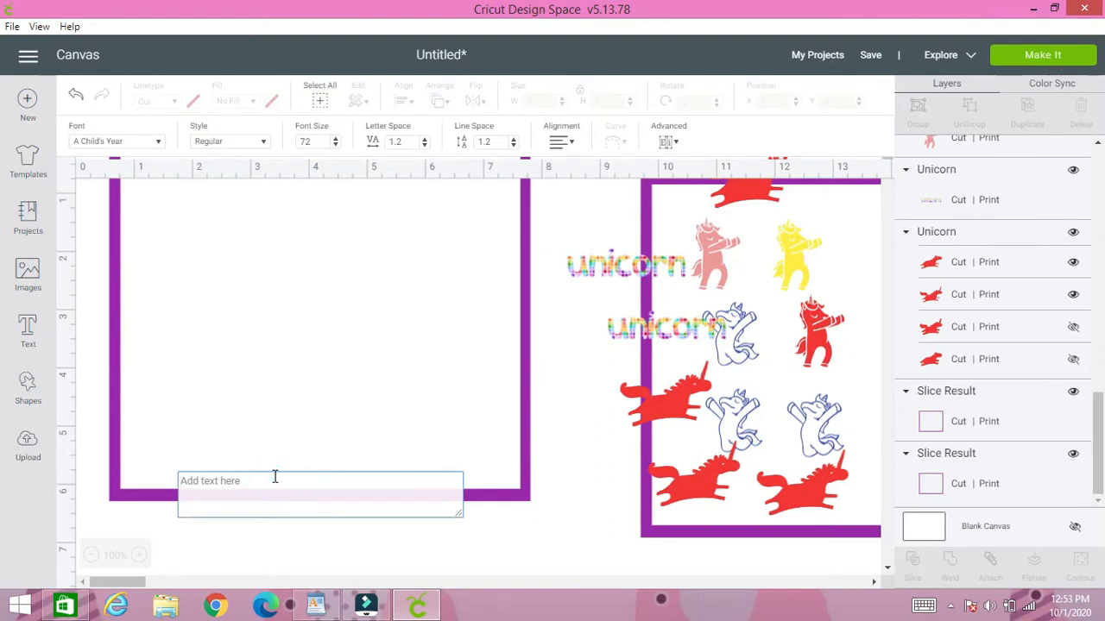
type("I")
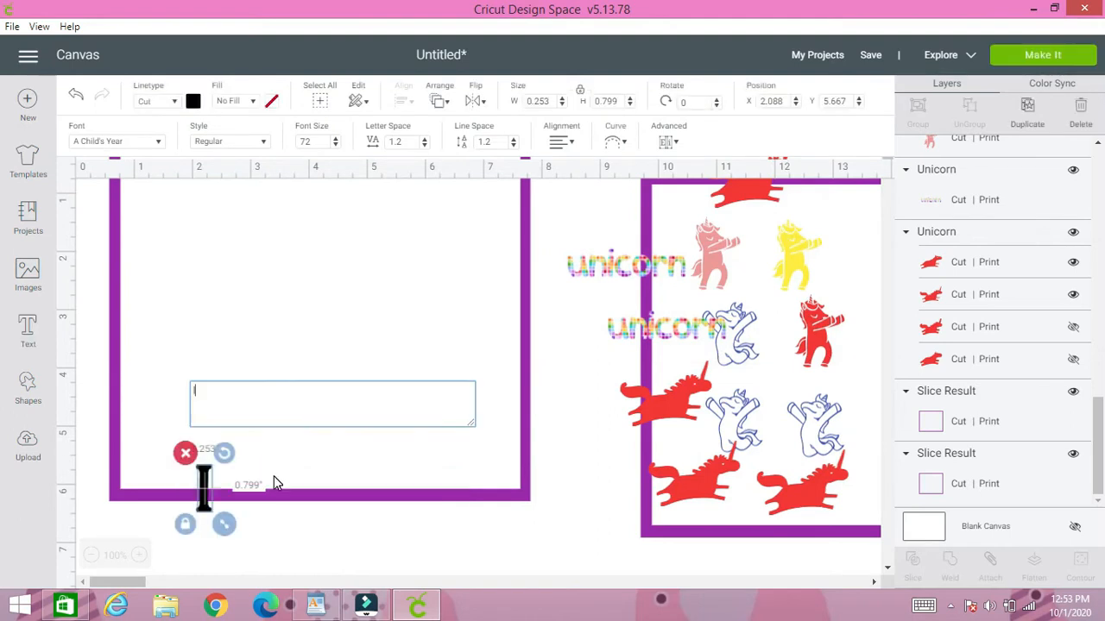
type("- SPY")
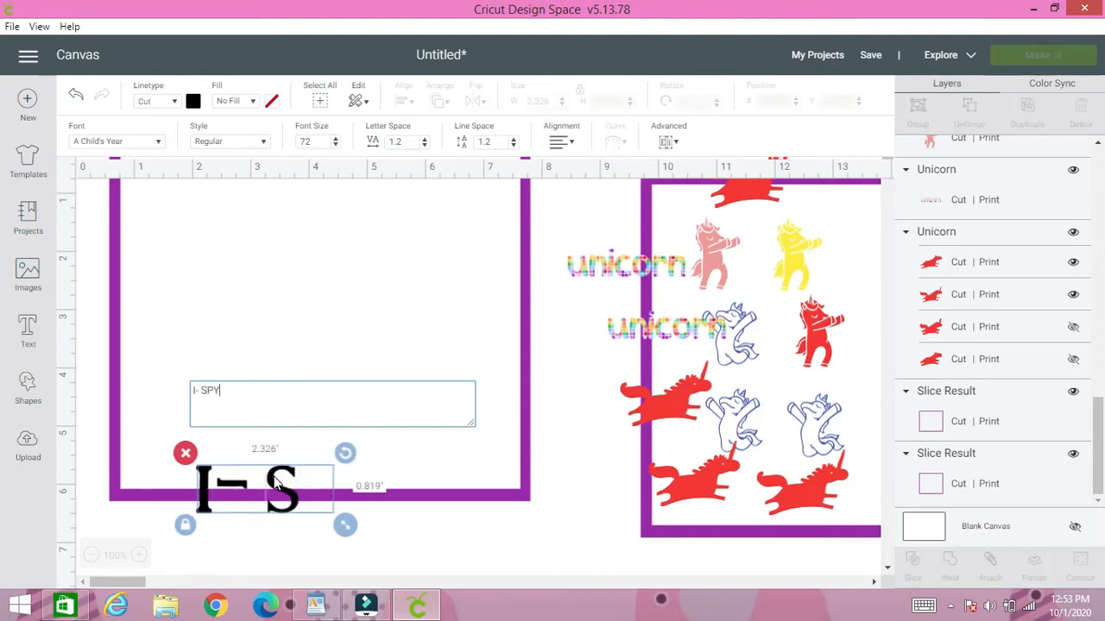
left_click_drag(293, 503, 312, 183)
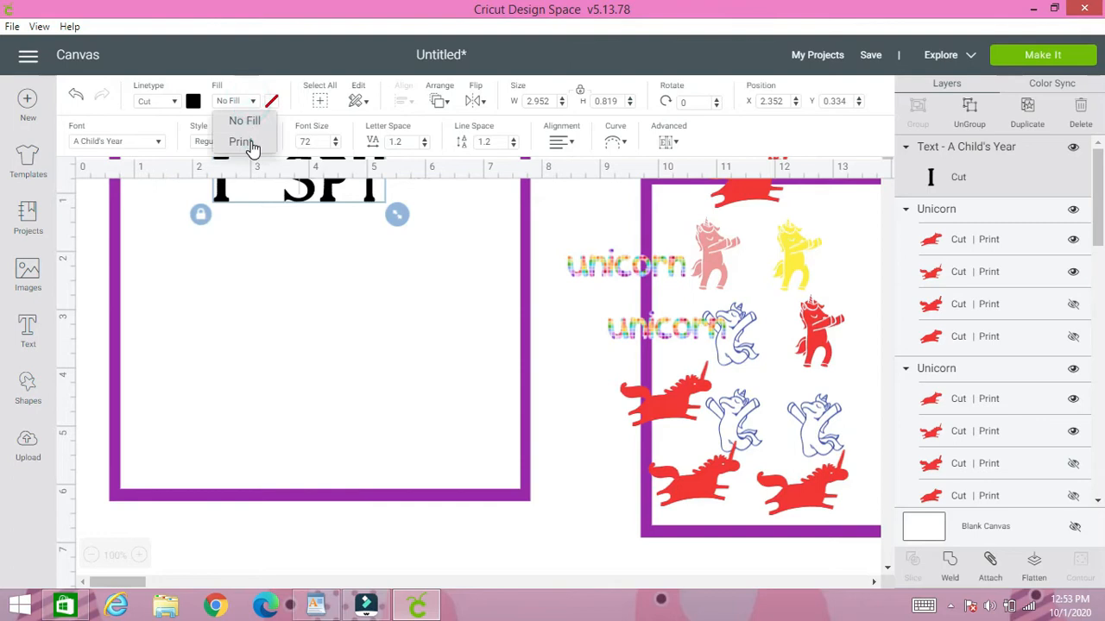
Give the "I- SPY" title a print fill with a multicoloured pastel pattern.
left_click(237, 141)
left_click(271, 101)
left_click(296, 163)
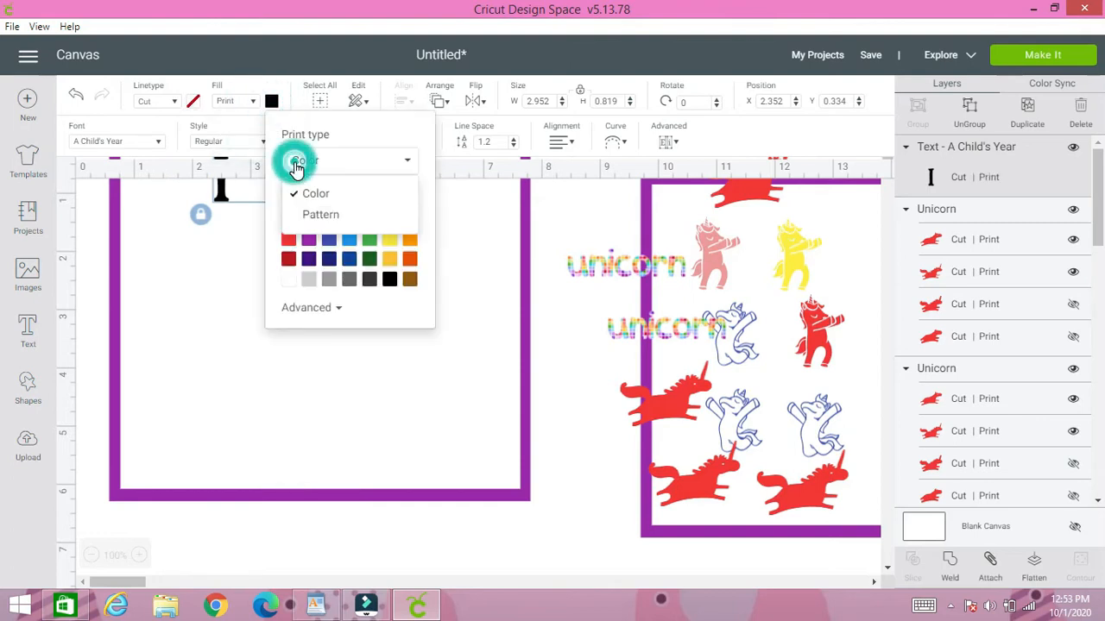
left_click(309, 212)
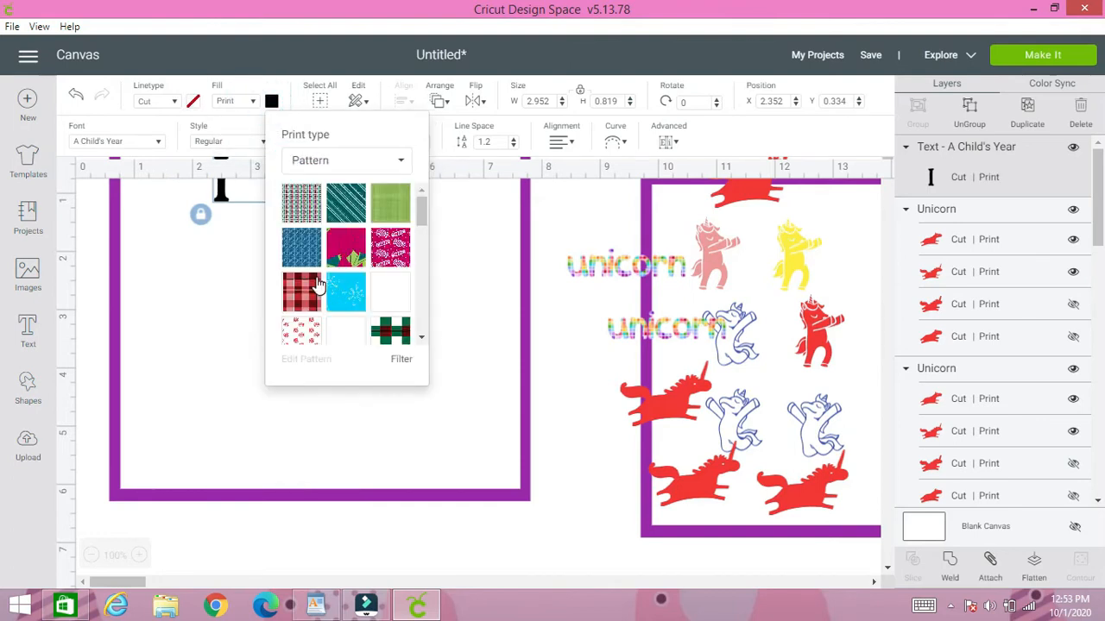
scroll(341, 312, "down", 5)
scroll(346, 312, "down", 2)
scroll(360, 304, "up", 2)
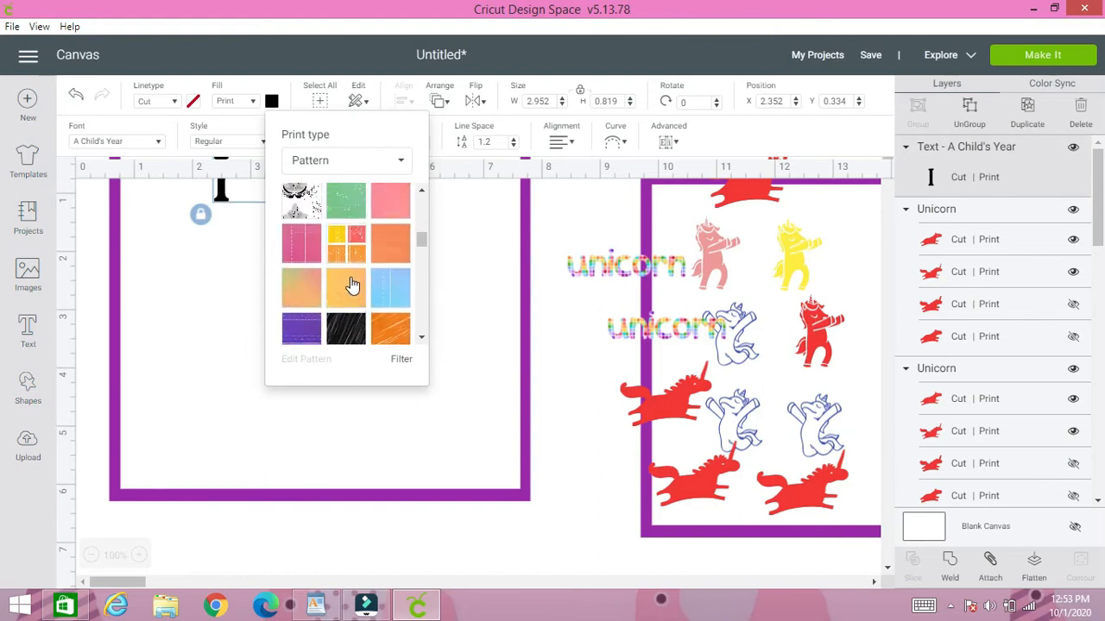
left_click(312, 294)
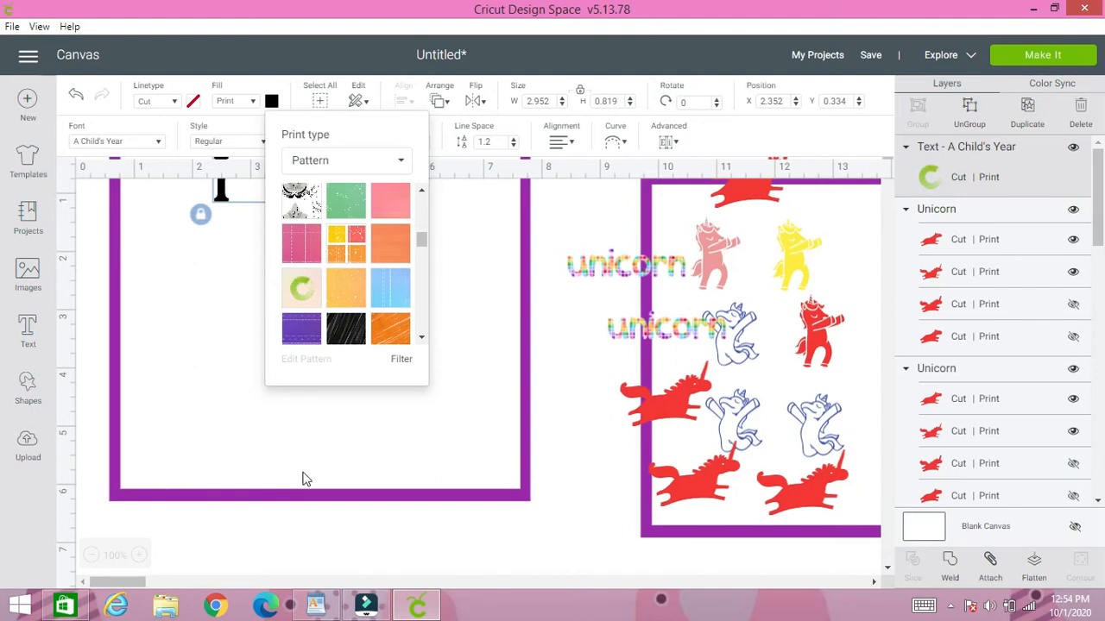
left_click(321, 446)
Nudge the "I- SPY" title slightly down and to the right inside the empty frame.
left_click(318, 198)
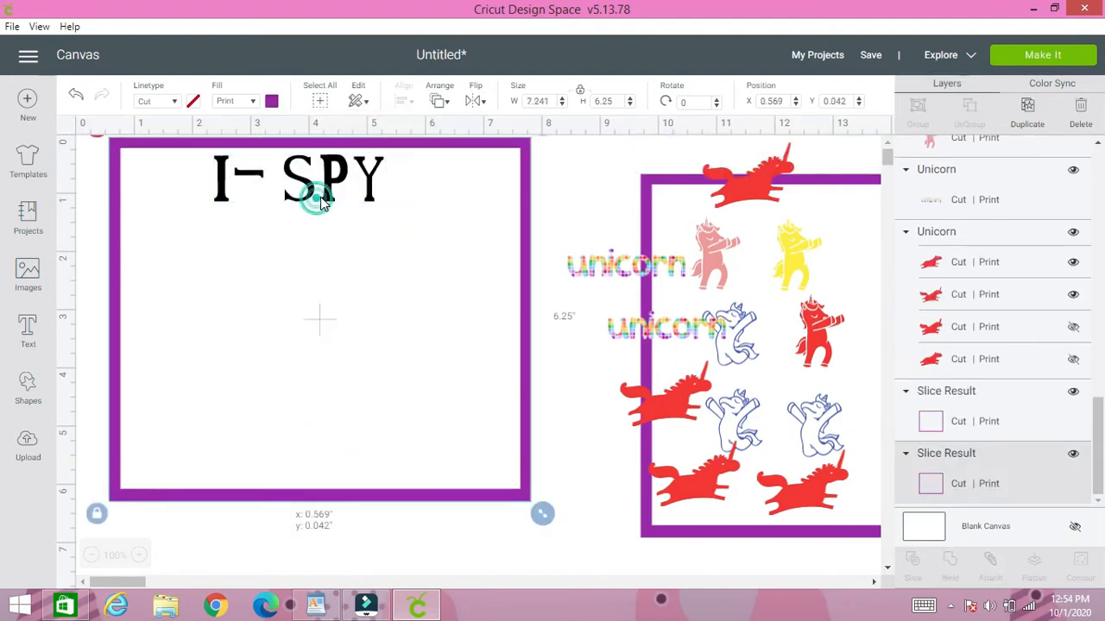
left_click(318, 188)
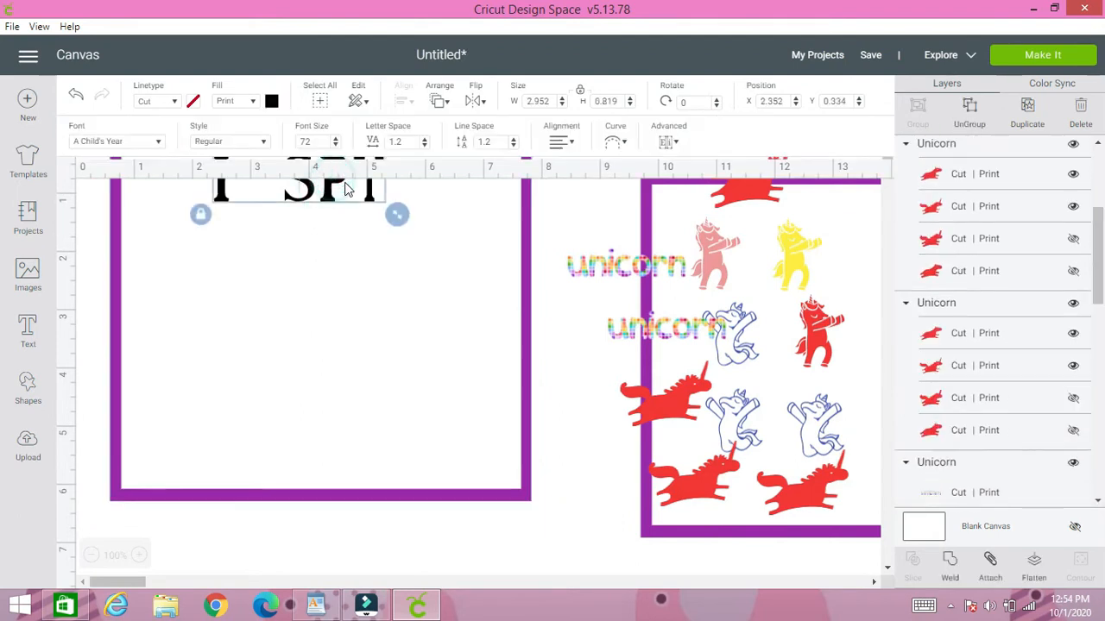
left_click_drag(345, 189, 359, 200)
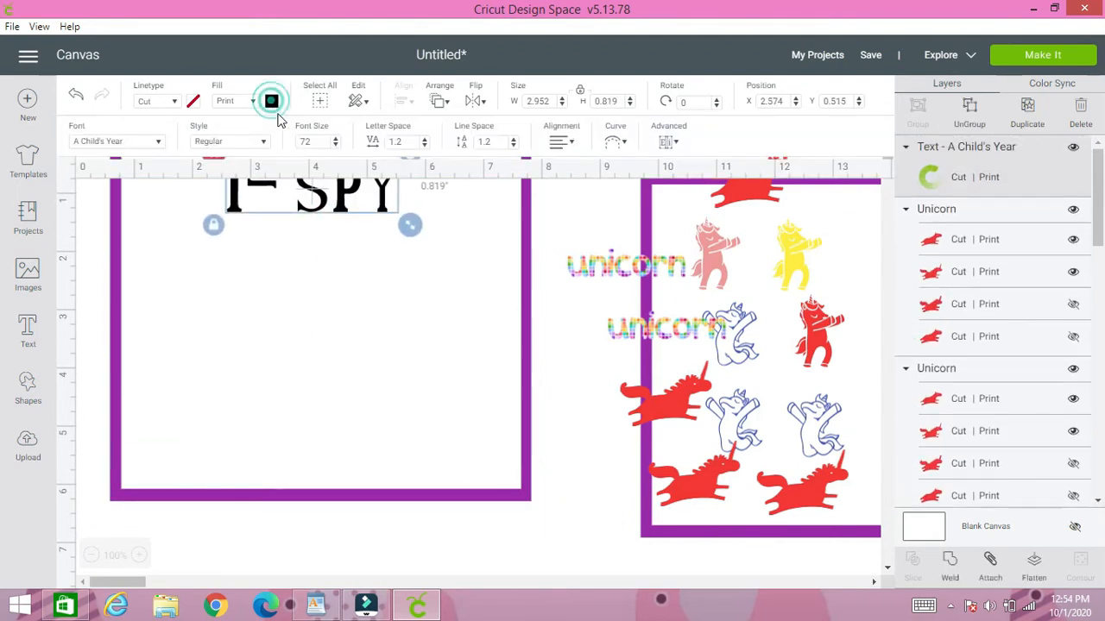
left_click(271, 101)
left_click(303, 164)
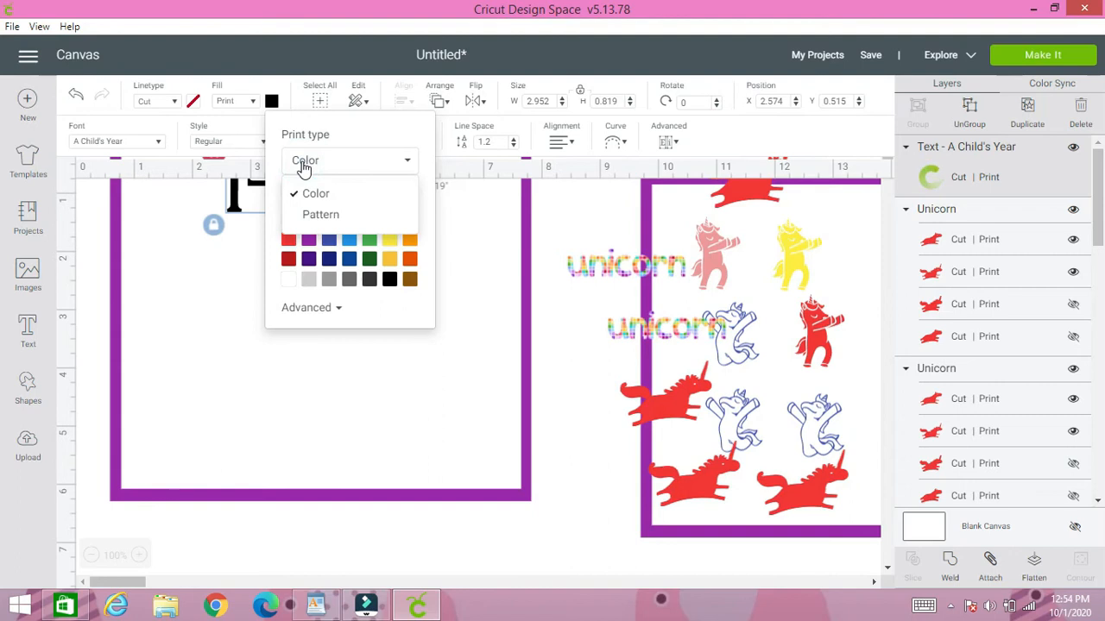
left_click(222, 326)
left_click(296, 198)
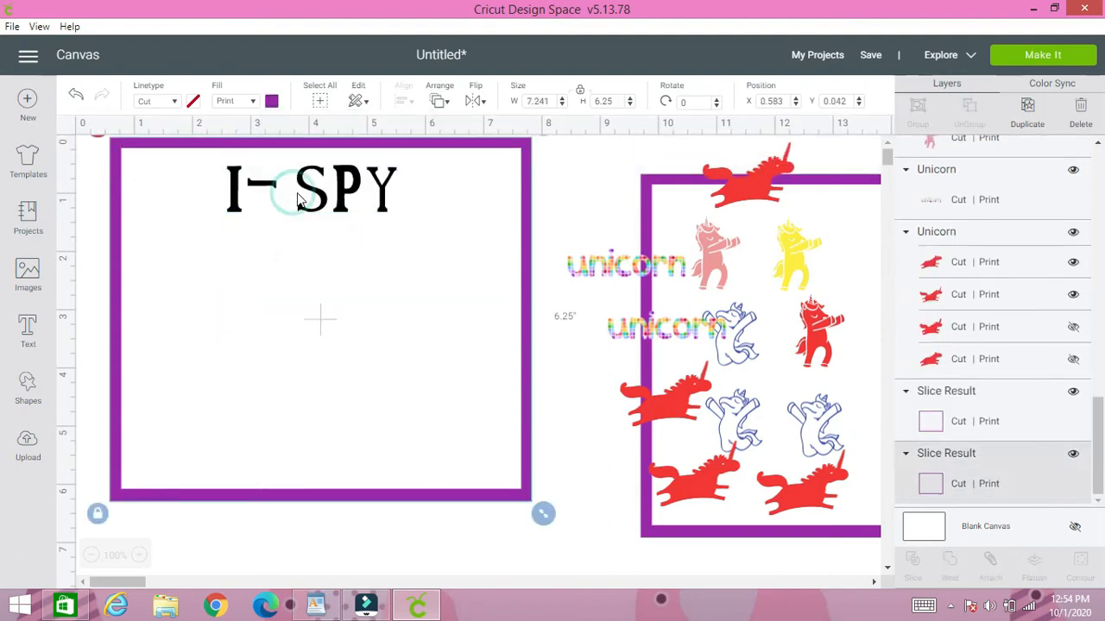
Reposition the empty purple frame at about X 1, Y 0.139 in and place the "I- SPY" title near its upper edge.
left_click_drag(275, 197, 268, 201)
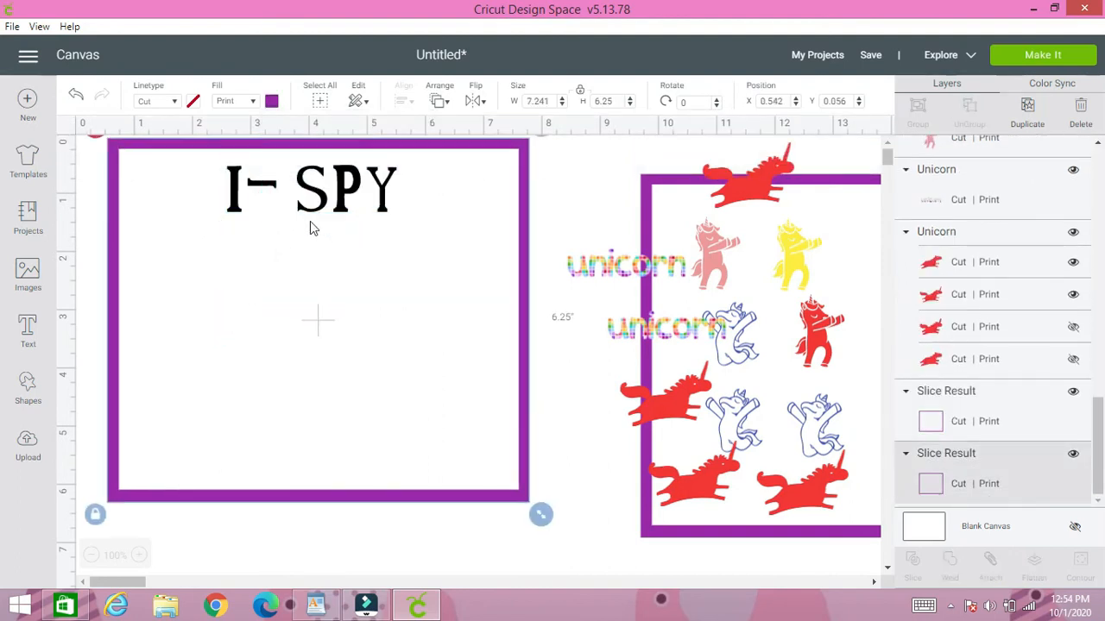
left_click_drag(324, 316, 341, 494)
left_click_drag(315, 349, 303, 436)
left_click(294, 200)
left_click_drag(300, 198, 347, 231)
left_click_drag(299, 427, 330, 149)
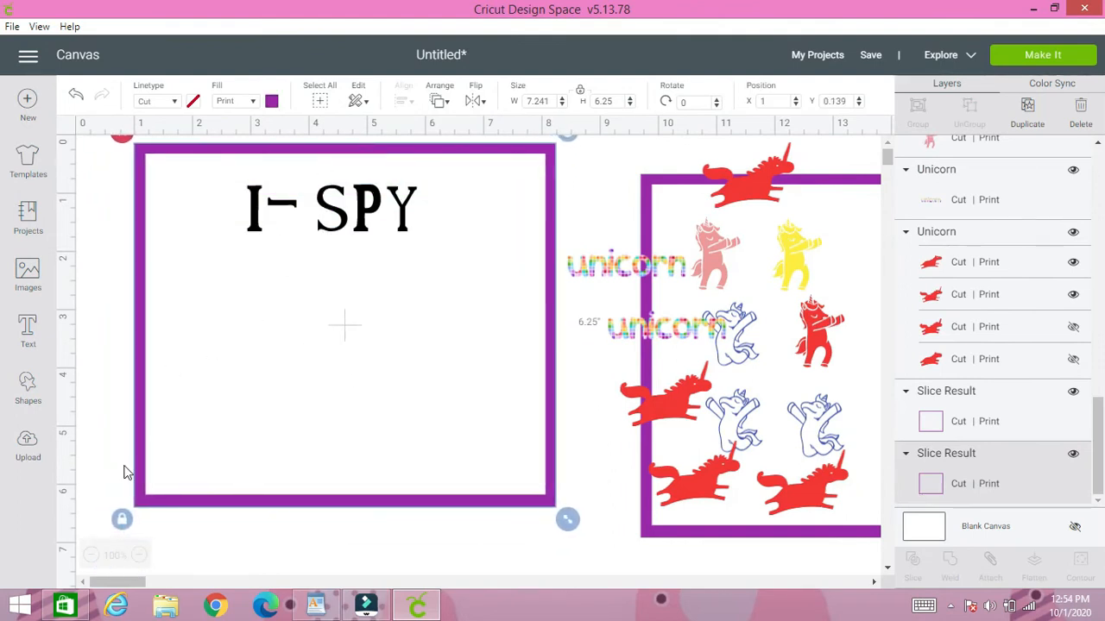
Stretch the frame around the "I- SPY" title without keeping proportions to about 7.44 in wide and 9.62 in high.
left_click(92, 557)
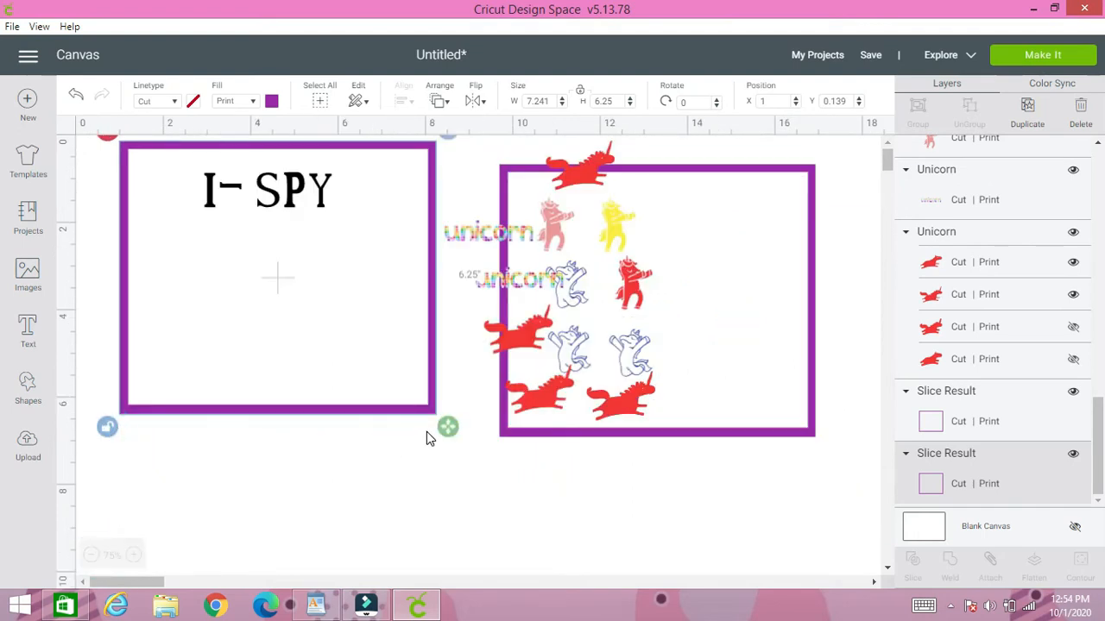
left_click_drag(448, 427, 458, 588)
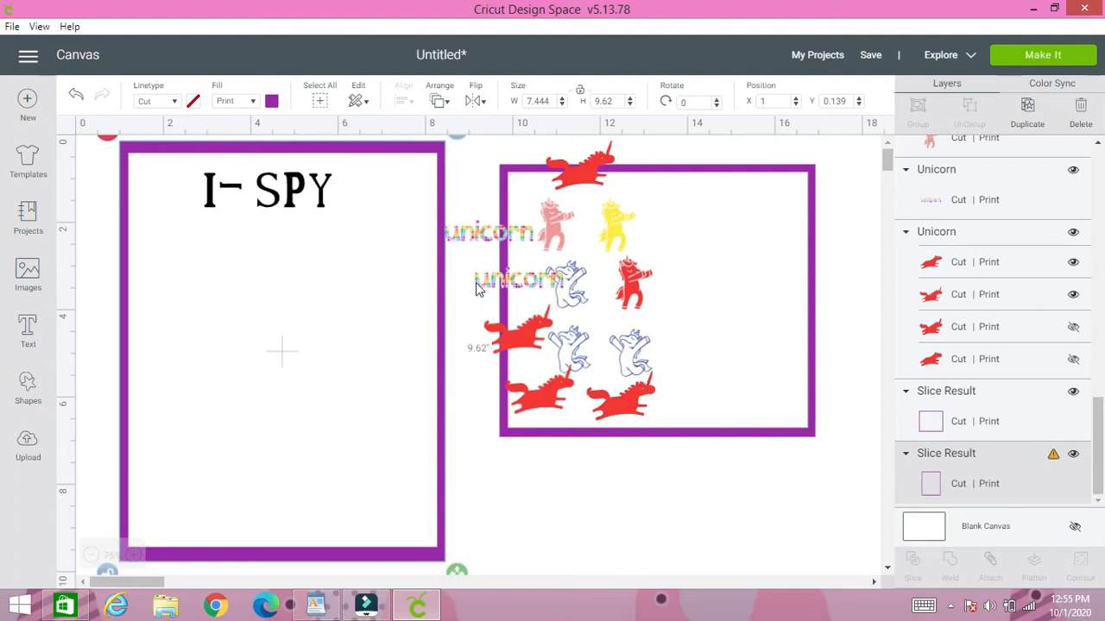
Move a rainbow "unicorn" word under the title, duplicate it, and place the copies at the tall frame's lower-right corner and middle right.
left_click_drag(494, 238, 201, 250)
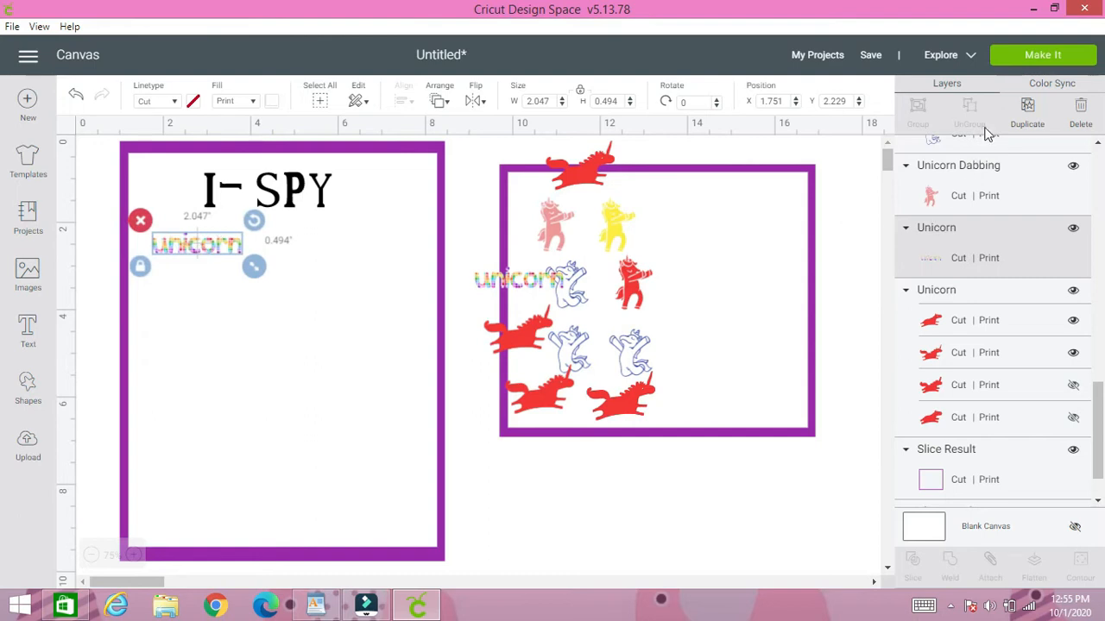
left_click(1027, 125)
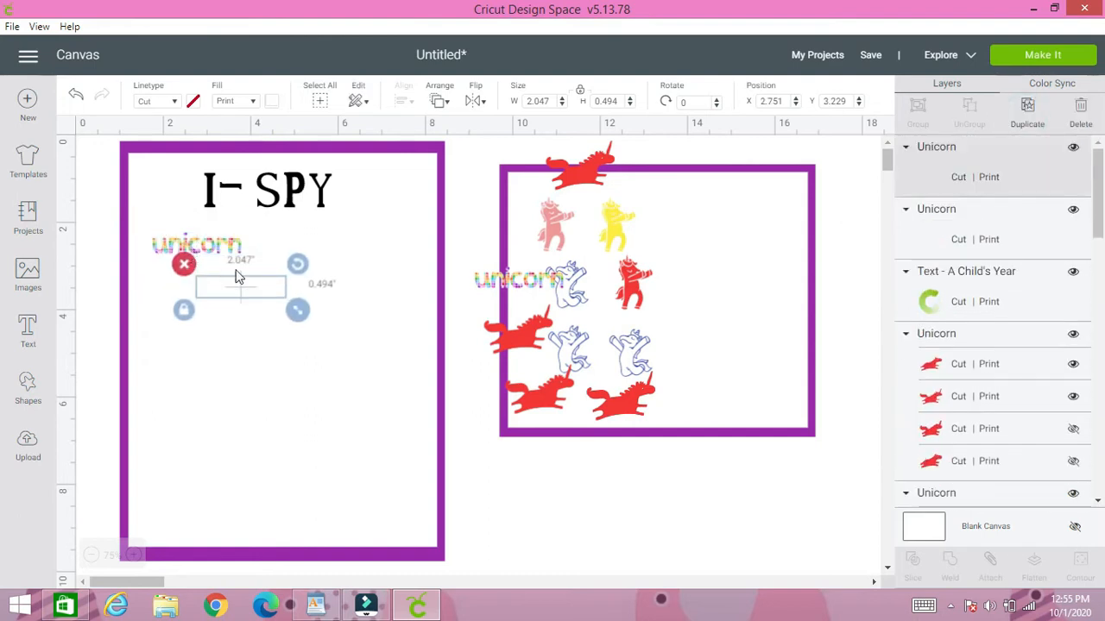
left_click_drag(241, 293, 382, 527)
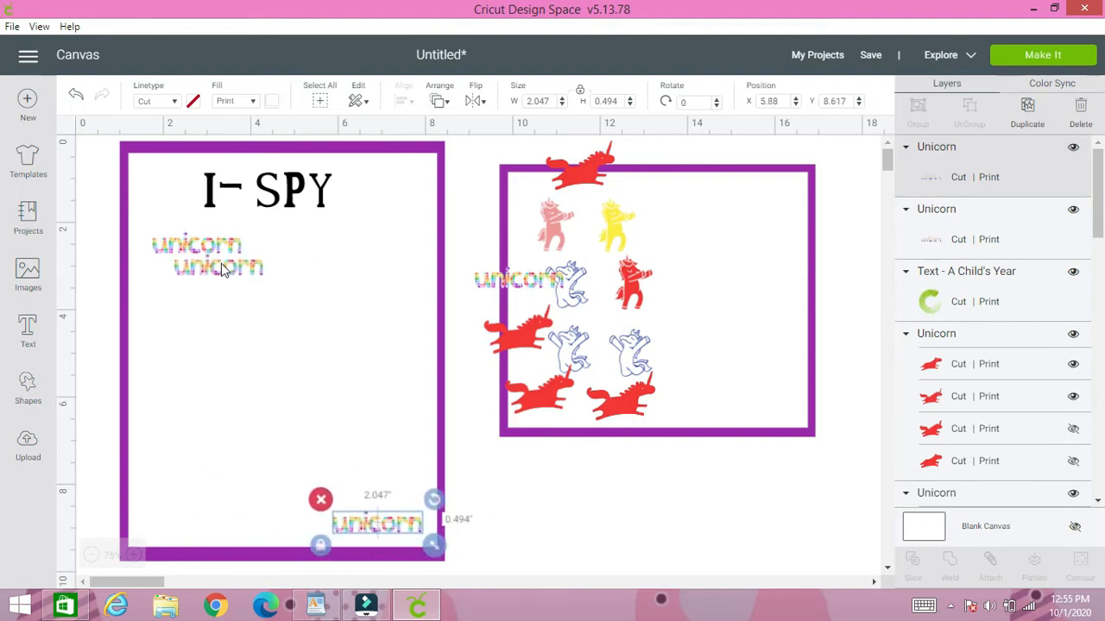
left_click_drag(218, 265, 392, 330)
Move two red leaping and two blue outline unicorns into the tall frame's upper half, shrinking one of the red ones.
left_click_drag(521, 341, 335, 180)
left_click_drag(568, 177, 189, 308)
left_click_drag(258, 338, 266, 277)
left_click_drag(561, 345, 266, 314)
left_click_drag(568, 304, 448, 296)
Move the remaining rainbow "unicorn" word to the lower left of the tall frame and rotate it to about 330 degrees.
left_click_drag(535, 283, 233, 470)
left_click_drag(288, 426, 274, 405)
left_click_drag(285, 500, 307, 513)
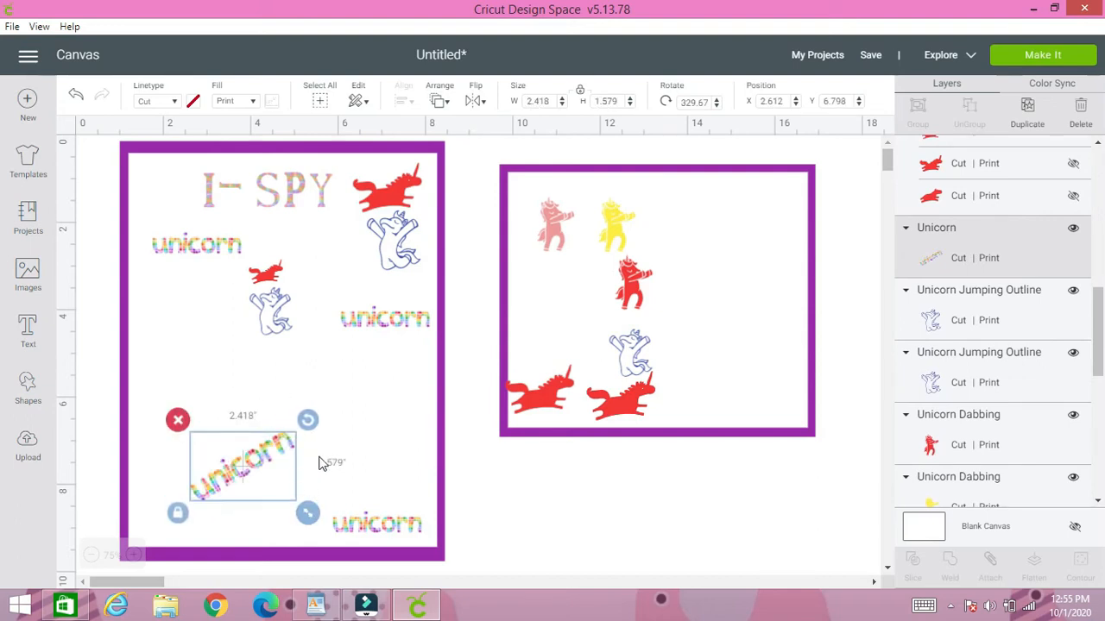
Move another red leaping unicorn to the tall frame's lower-left corner and shrink it to about 1.01 in wide.
left_click(561, 400)
left_click_drag(528, 385, 179, 520)
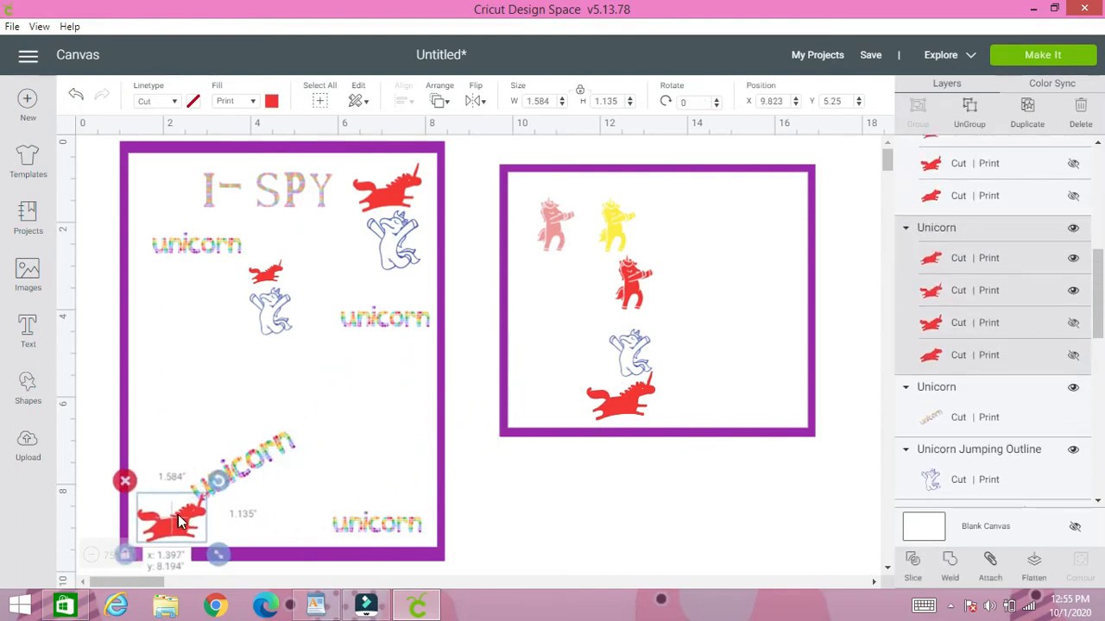
left_click_drag(219, 553, 170, 519)
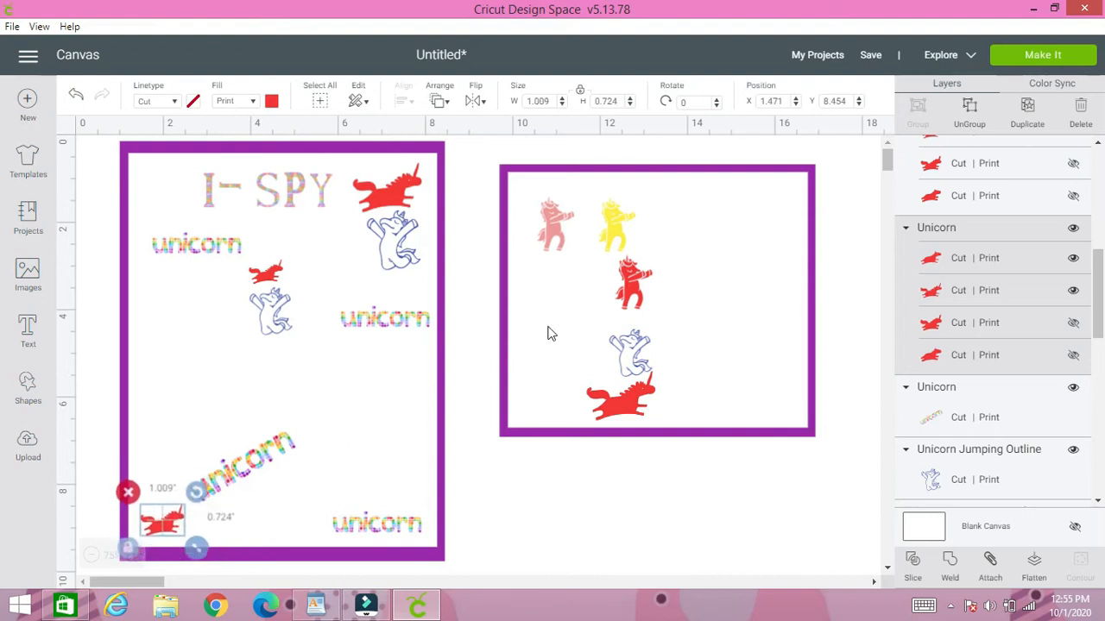
Move the yellow dabbing unicorn into the tall frame, duplicate it, and place one copy below the title, shrunk to about 0.54 in wide.
left_click(617, 229)
mouse_move(617, 229)
left_mouse_down()
mouse_move(439, 343)
mouse_move(397, 398)
mouse_move(405, 425)
left_mouse_up()
left_click(1027, 111)
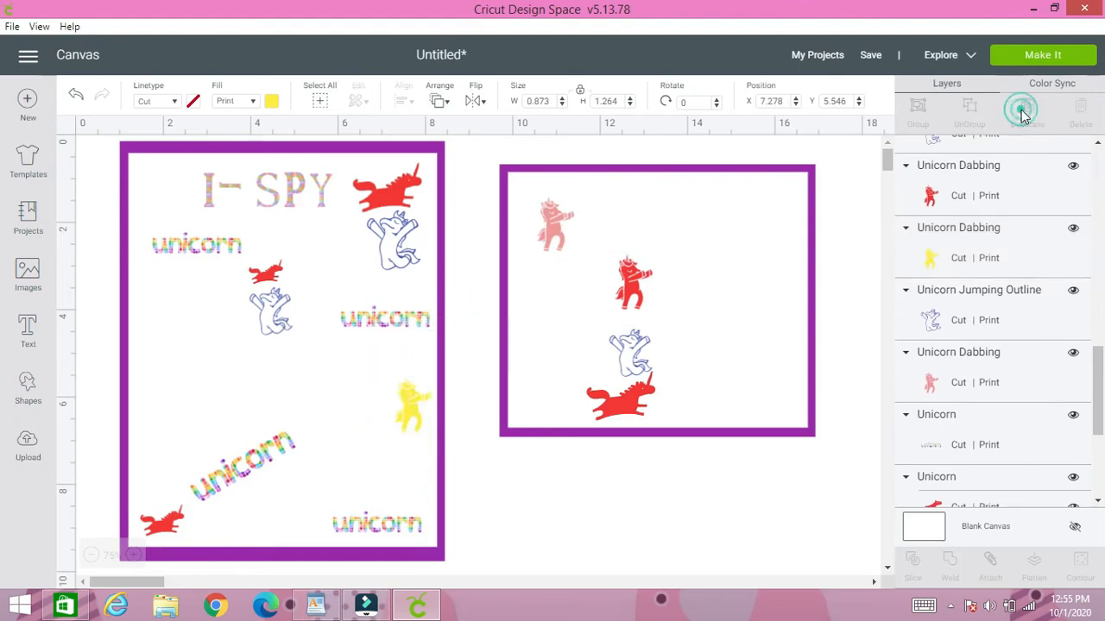
mouse_move(459, 446)
left_mouse_down()
mouse_move(356, 395)
mouse_move(359, 253)
left_mouse_up()
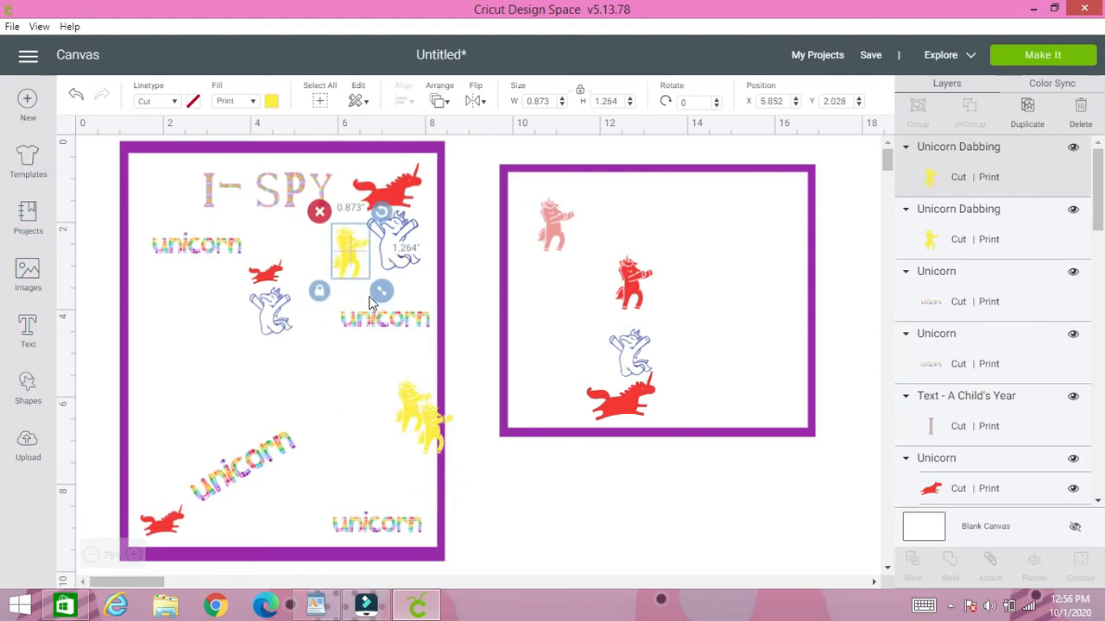
left_click_drag(378, 291, 345, 222)
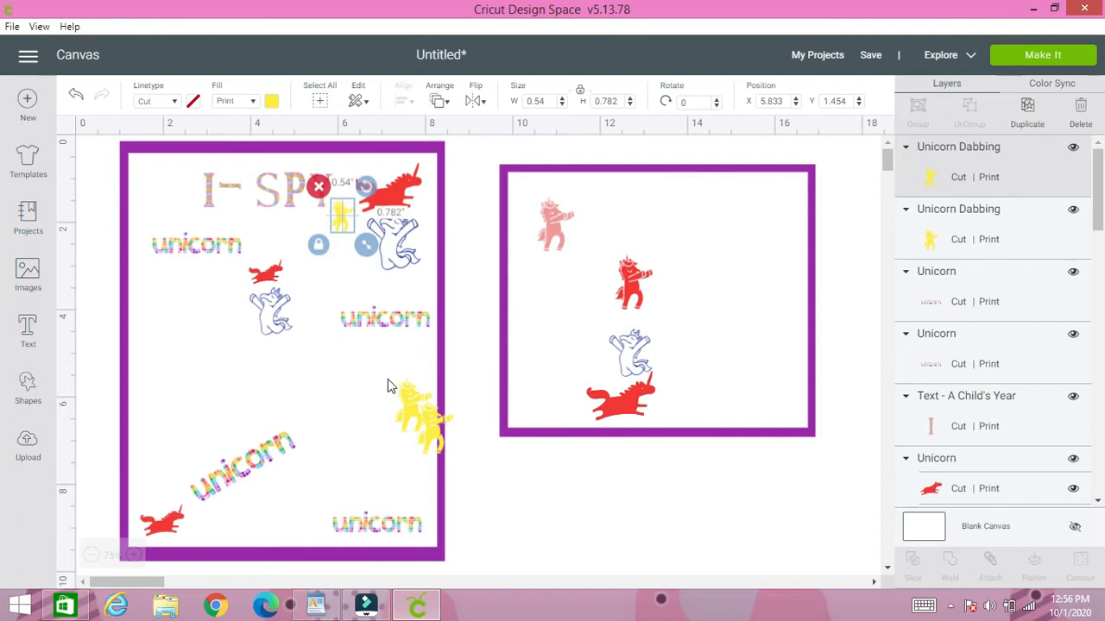
Place a yellow dabbing unicorn about 0.59 in wide beside the lower blue outline and another reduced one above the lower-left red unicorn.
mouse_move(410, 406)
left_mouse_down()
mouse_move(397, 367)
mouse_move(328, 316)
mouse_move(313, 334)
left_mouse_up()
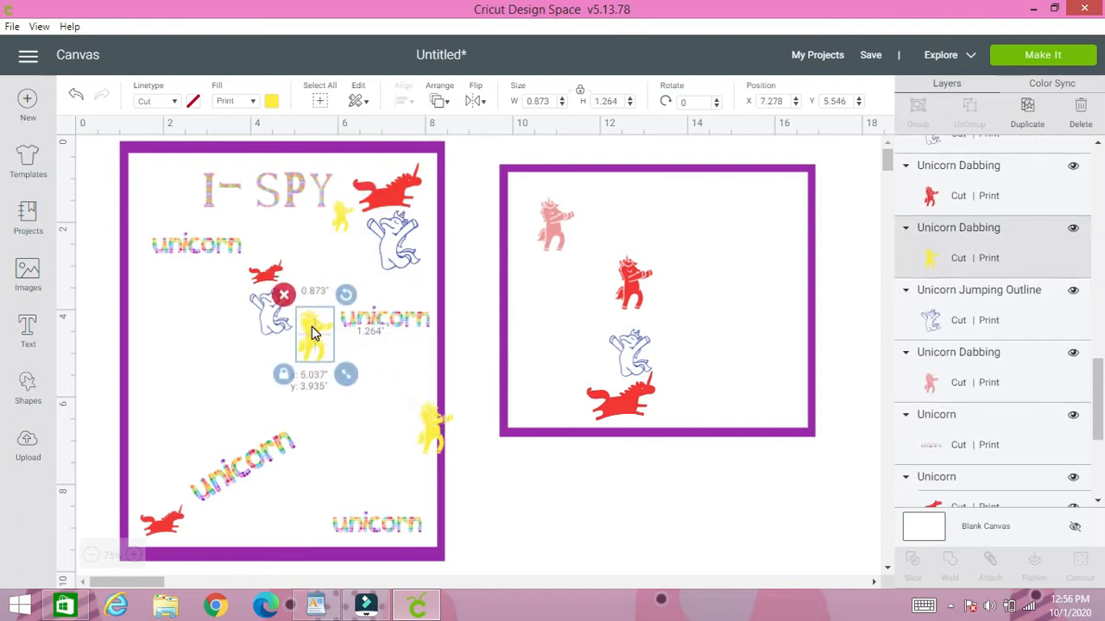
left_click_drag(343, 381, 333, 357)
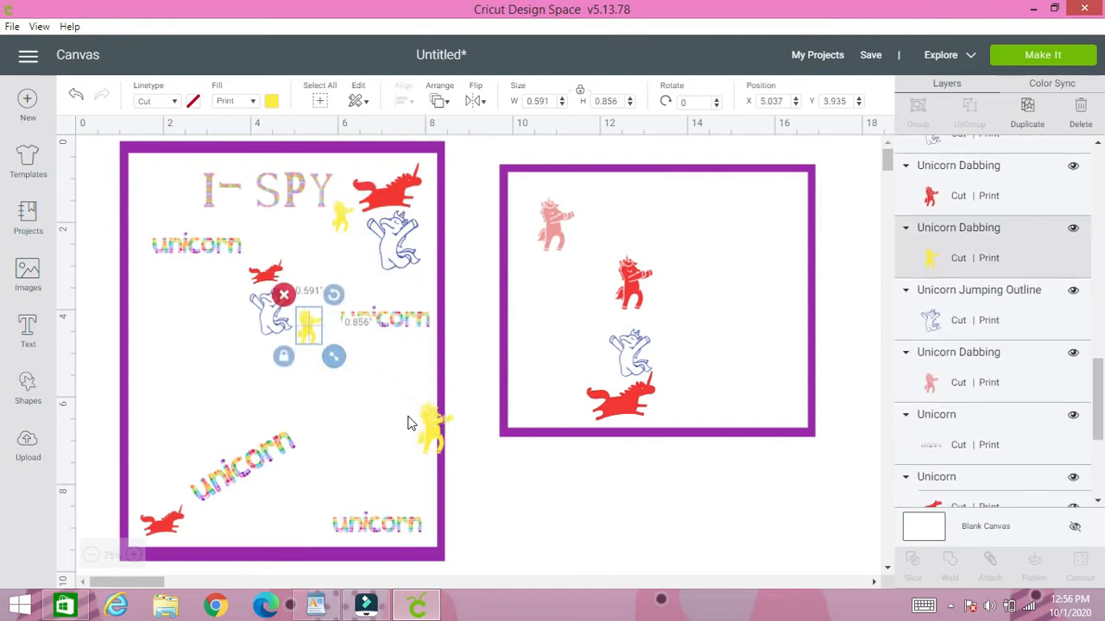
left_click(436, 427)
left_click_drag(173, 396, 147, 466)
left_click_drag(188, 505, 160, 486)
Place the pink dabbing unicorn at the tall frame's left edge, a reduced copy under the right-hand "unicorn" word and another copy beside the title.
mouse_move(542, 244)
left_mouse_down()
mouse_move(453, 294)
mouse_move(155, 397)
mouse_move(157, 425)
left_mouse_up()
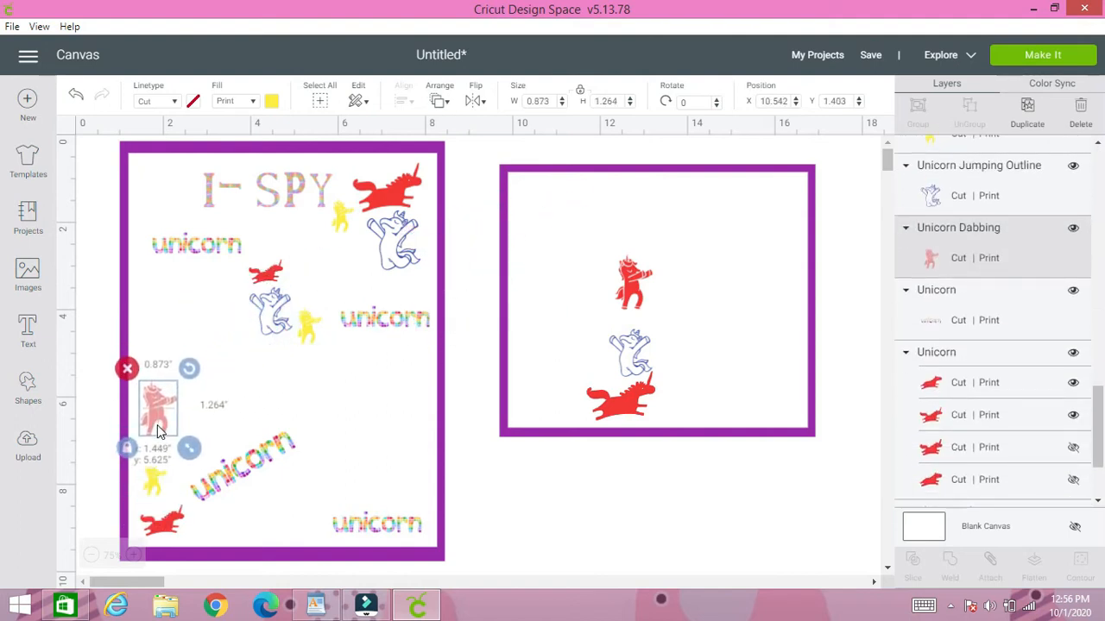
left_click(1023, 131)
mouse_move(321, 406)
left_mouse_down()
mouse_move(392, 380)
mouse_move(416, 349)
mouse_move(429, 406)
mouse_move(418, 375)
mouse_move(436, 376)
mouse_move(422, 348)
left_mouse_up()
mouse_move(177, 436)
left_mouse_down()
mouse_move(176, 262)
mouse_move(146, 188)
mouse_move(154, 197)
left_mouse_up()
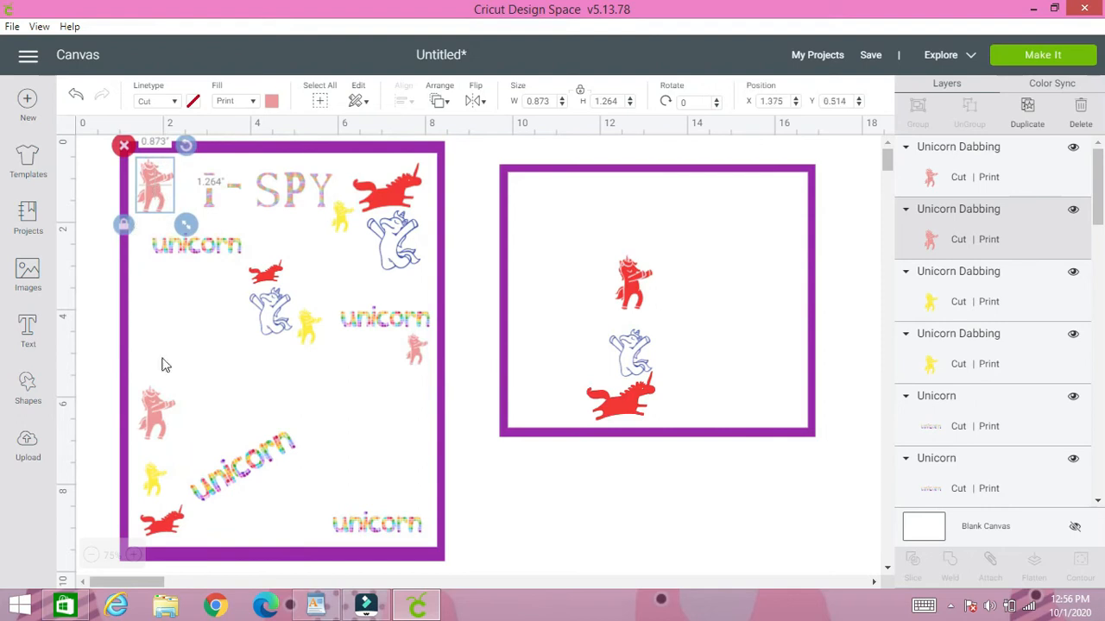
Duplicate the left-edge pink unicorn, placing reduced copies under the slanted "unicorn" word and, about 0.50 in wide, below the central blue outline.
left_click(151, 426)
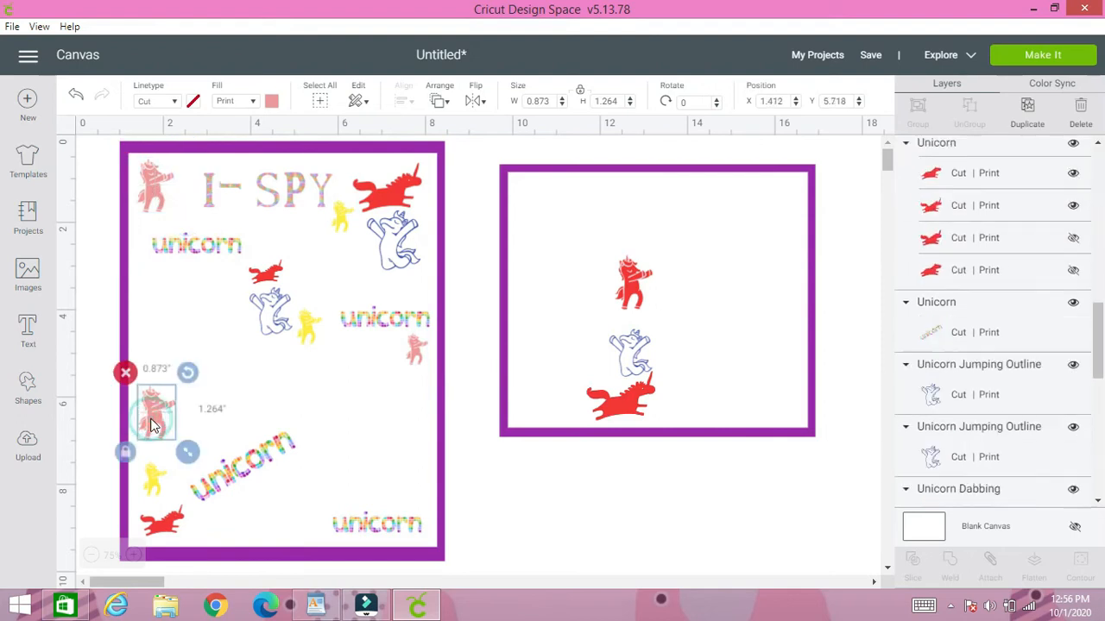
left_click(1028, 109)
left_click_drag(211, 460, 211, 498)
left_click_drag(172, 443, 291, 403)
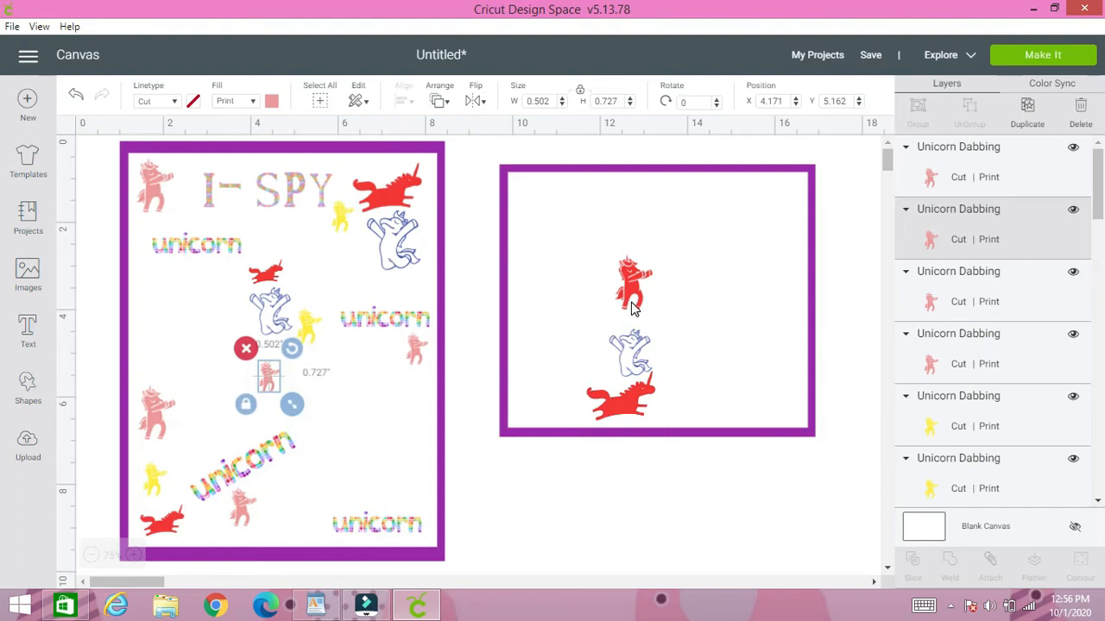
Move the red dabbing unicorn into the tall frame and duplicate it, placing a reduced one under the title's yellow unicorn and full-size ones mid-frame and near the bottom.
left_click_drag(630, 283, 403, 398)
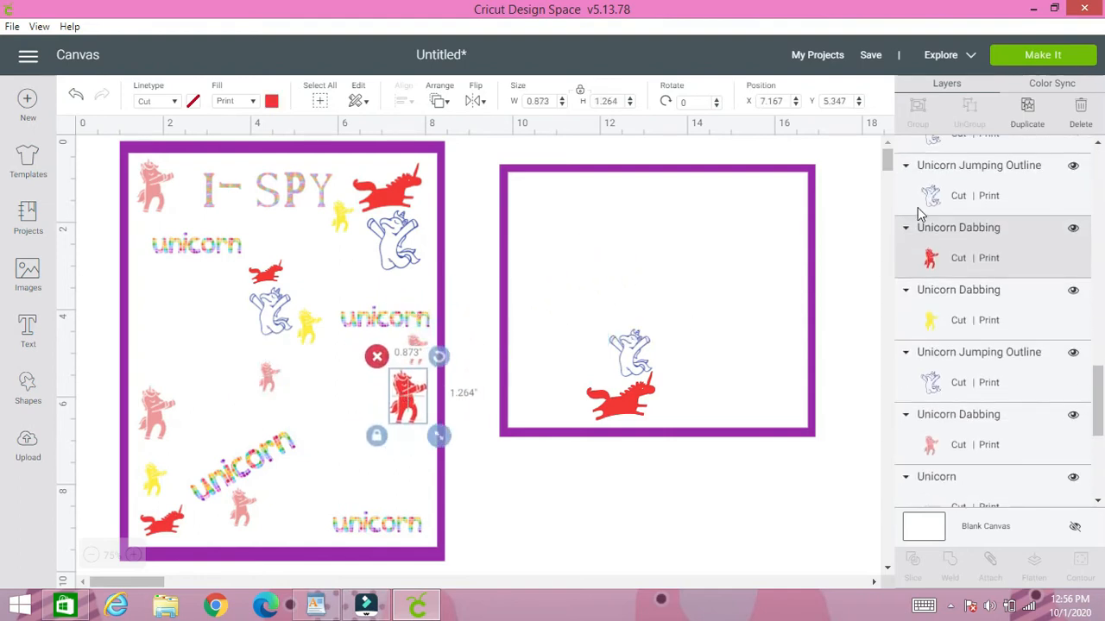
left_click(1026, 124)
left_click_drag(447, 446, 361, 284)
left_click_drag(409, 404, 336, 350)
left_click_drag(409, 415, 273, 516)
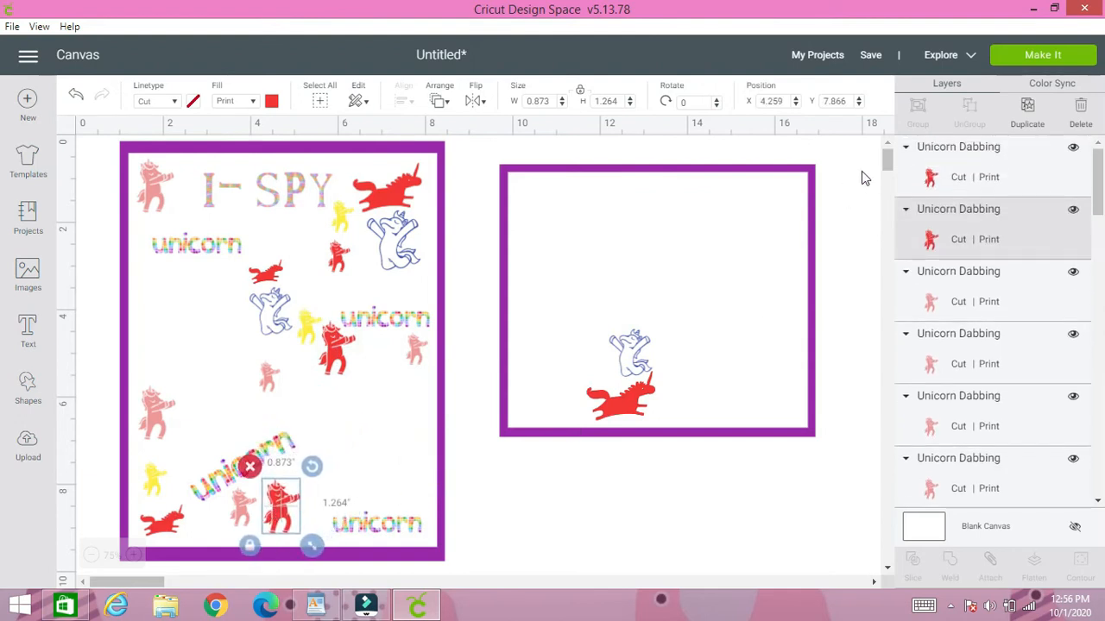
Duplicate the red dabbing unicorn again, placing one about 0.53 in wide below the title and another reduced one above the left-edge pink unicorn.
left_click(1019, 129)
left_click_drag(314, 526, 206, 429)
left_click_drag(233, 467, 308, 232)
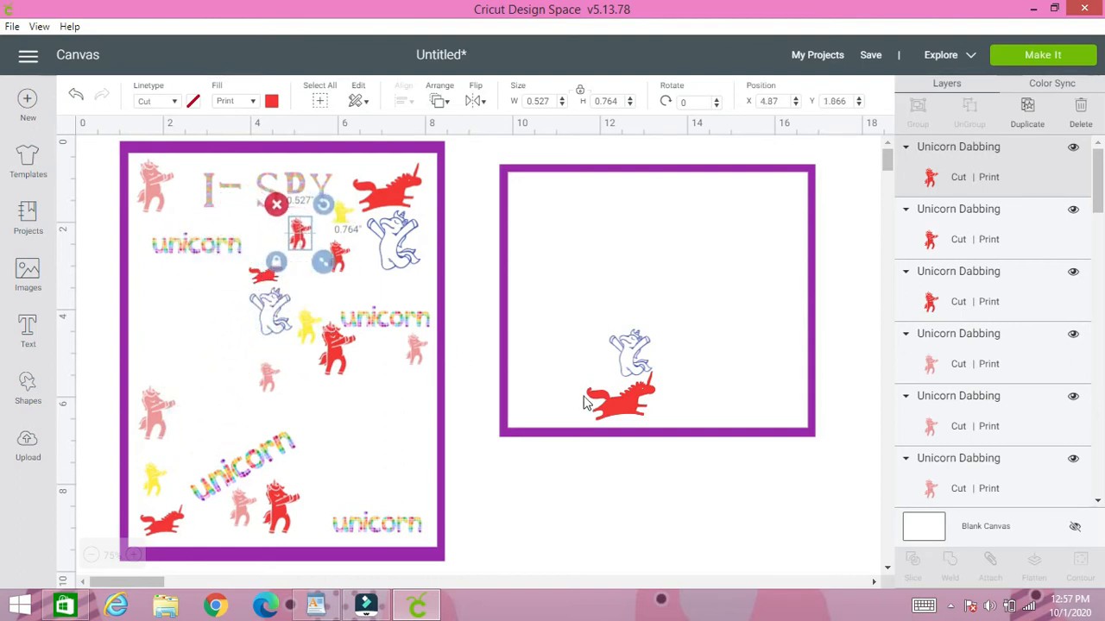
left_click(1027, 109)
left_click_drag(324, 264, 148, 345)
Move the blue jumping outline above the lower-right "unicorn" word and place a copy about 0.56 in wide under the upper-left word.
left_click_drag(631, 354, 386, 467)
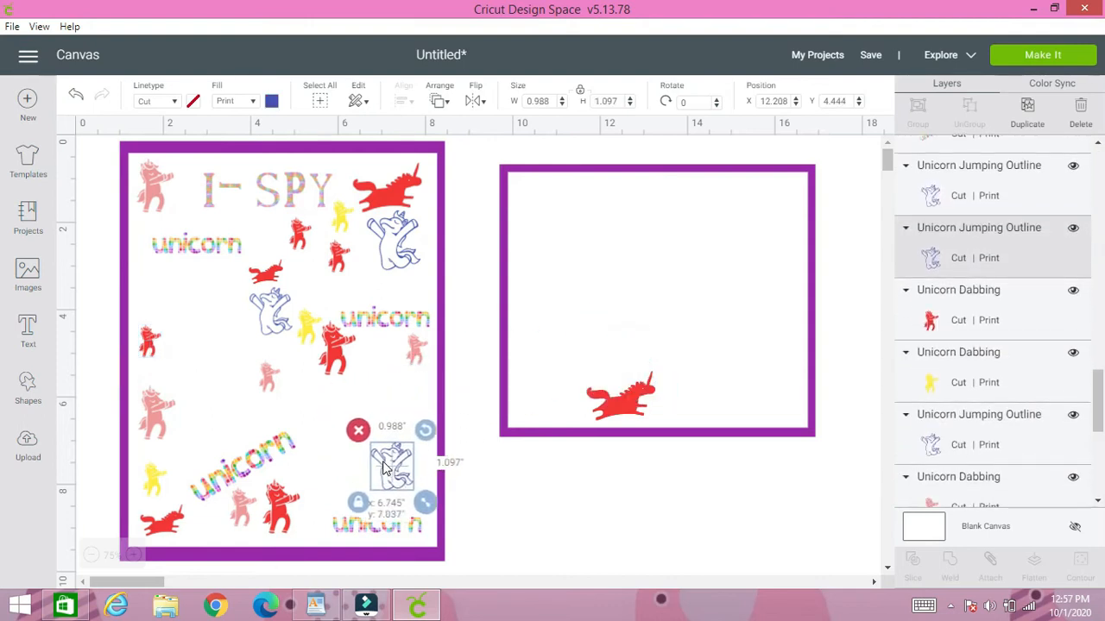
left_click(1027, 113)
left_click_drag(379, 489, 147, 289)
left_click_drag(215, 322, 196, 304)
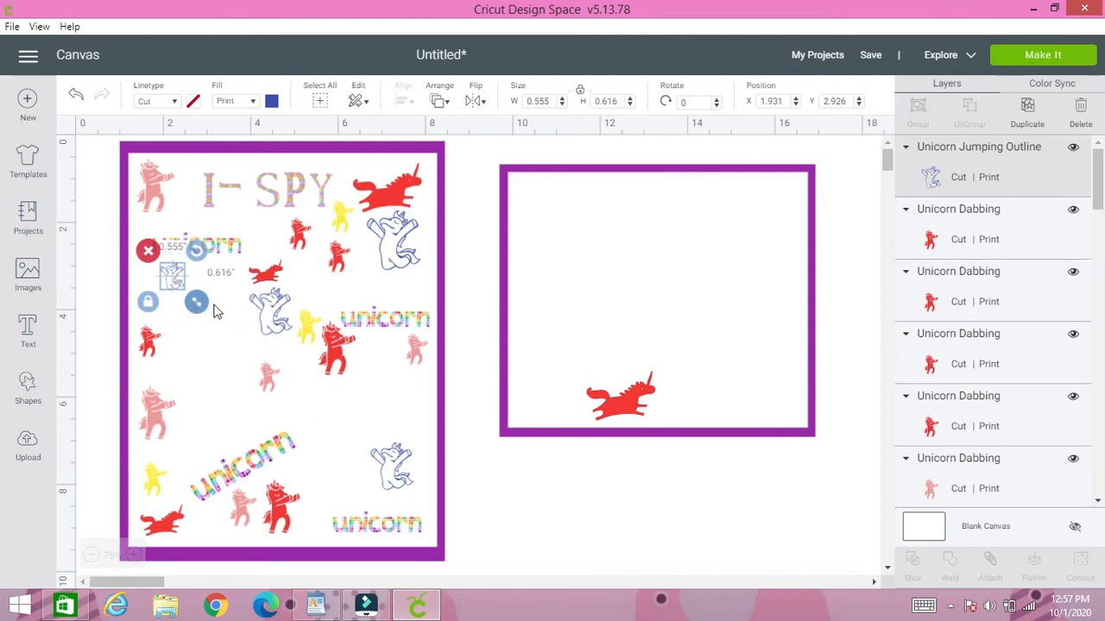
Move the remaining red leaping unicorn into the tall frame, above the lower-right blue outline.
left_click(619, 412)
left_click_drag(618, 413, 404, 393)
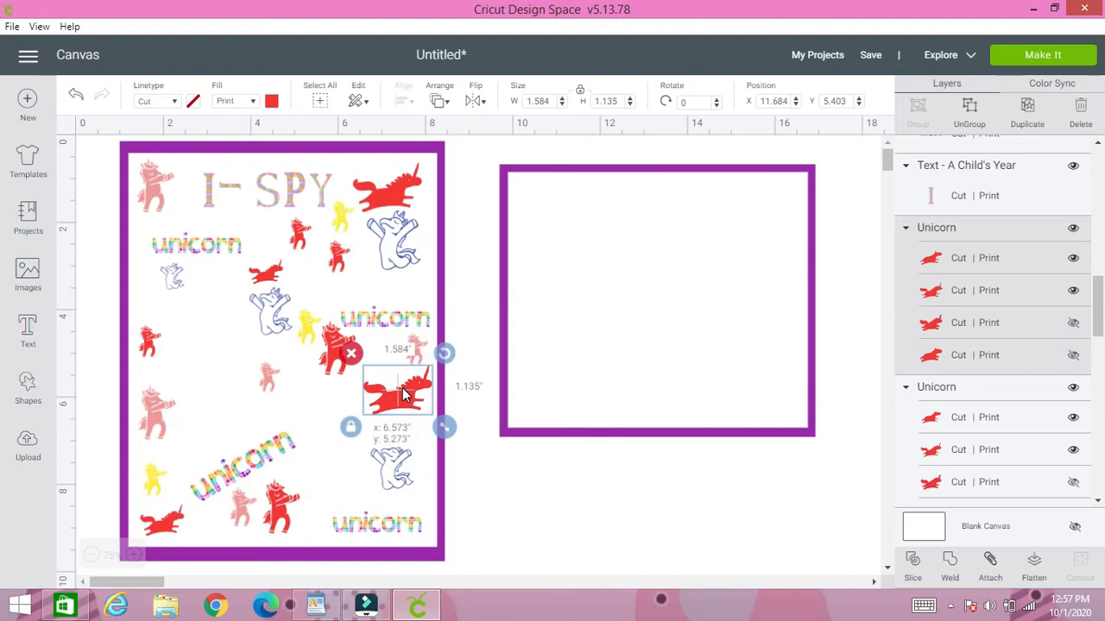
left_click(535, 511)
Search the image library for "rainbow" and insert the pink, yellow and blue rainbow with a magenta heart.
left_click(35, 285)
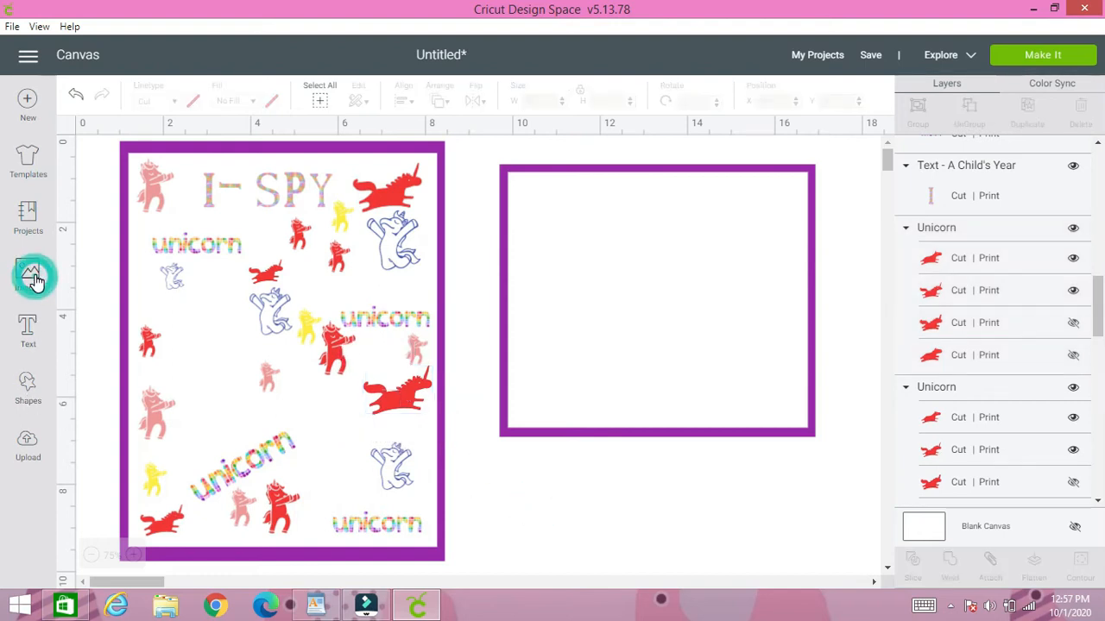
double_click(373, 151)
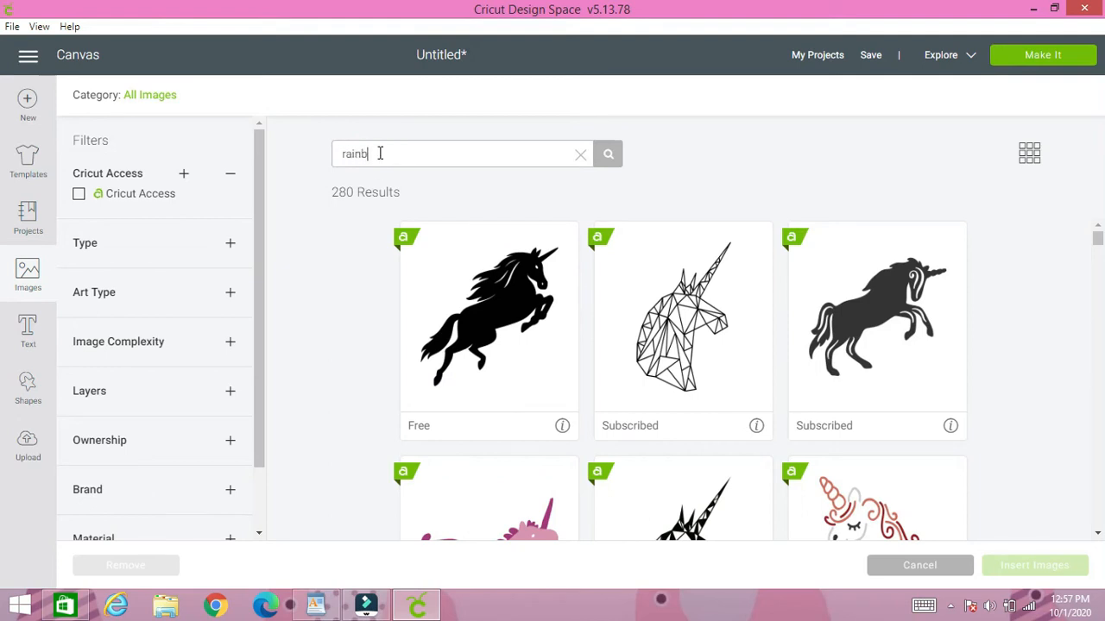
type("rainbow")
key("Return")
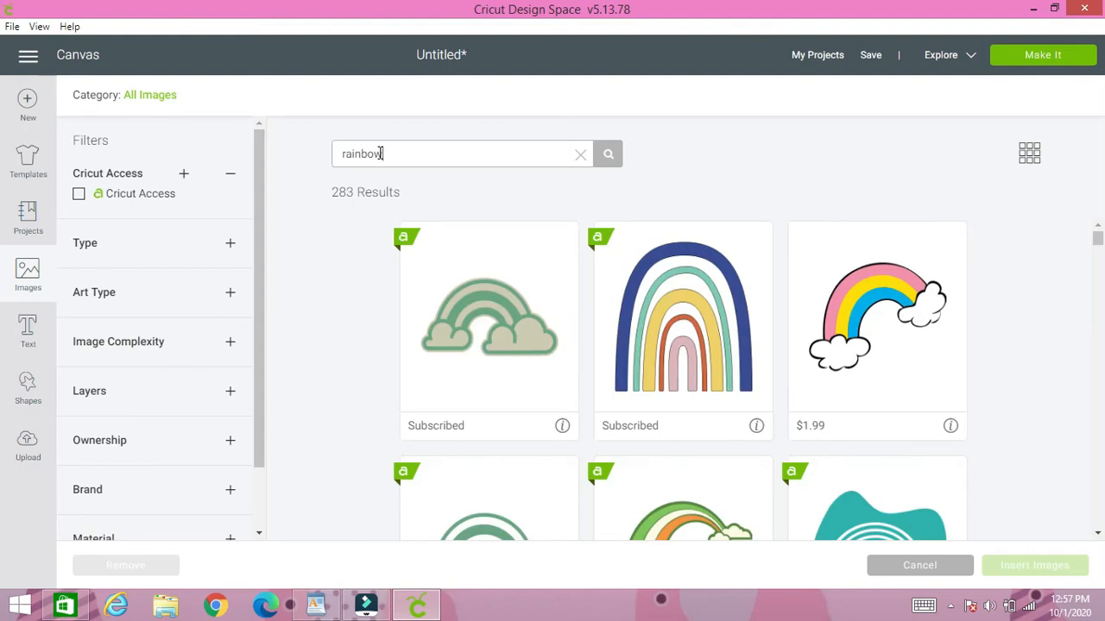
scroll(757, 347, "down", 6)
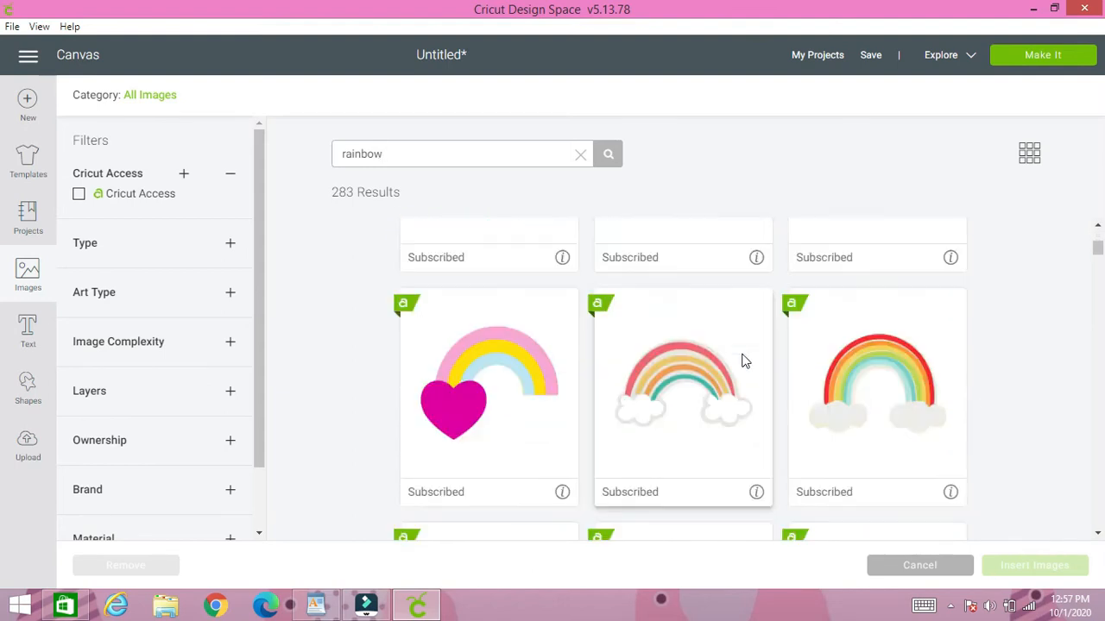
scroll(742, 361, "up", 3)
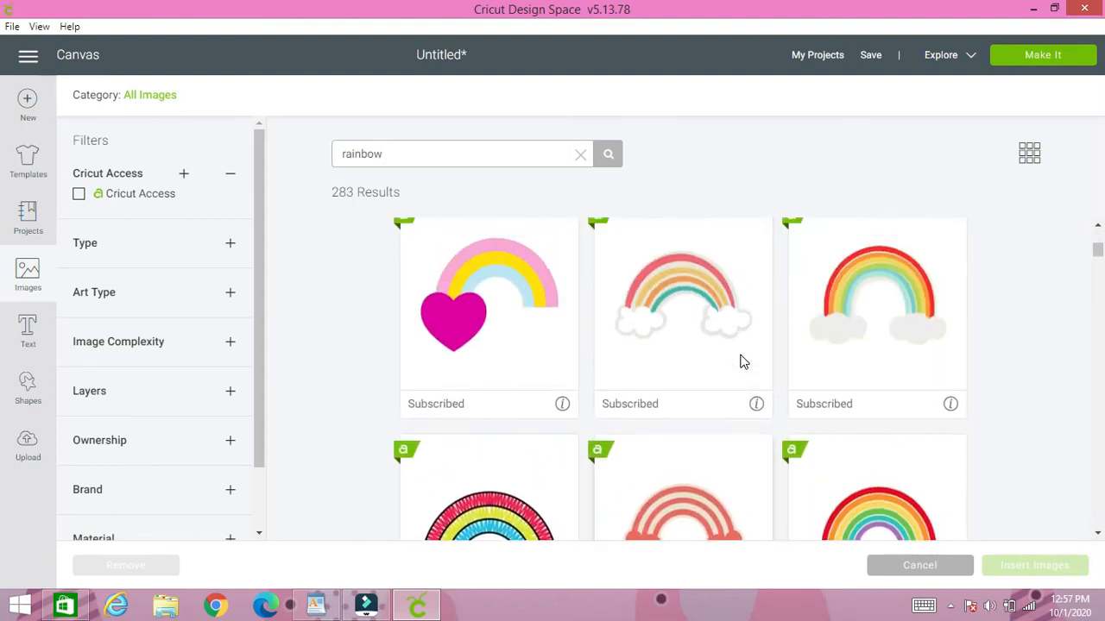
left_click(460, 288)
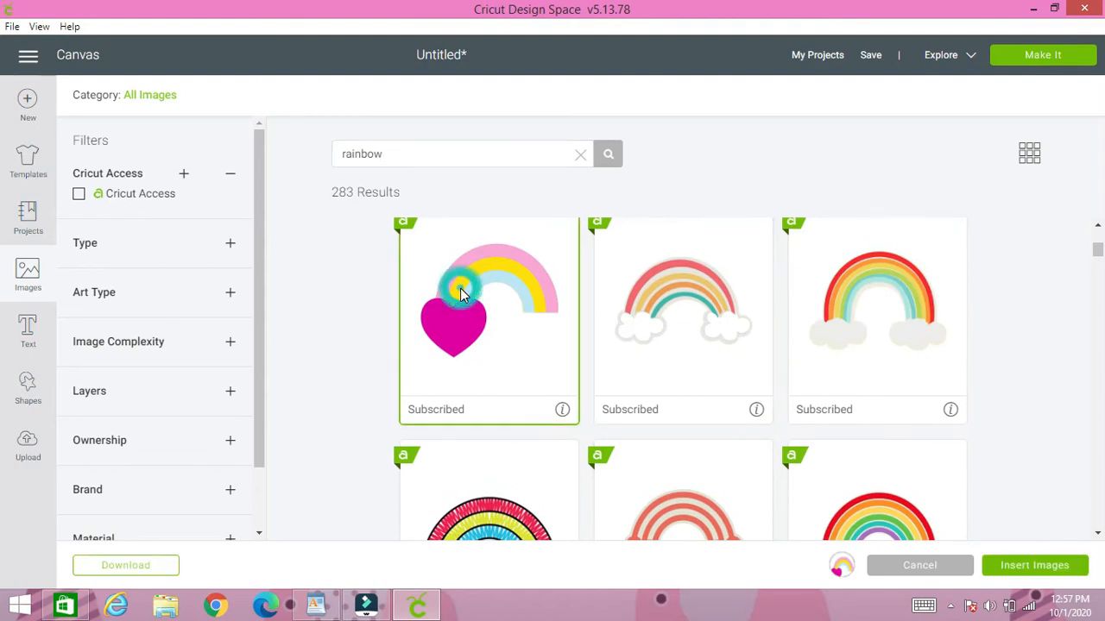
left_click(1019, 571)
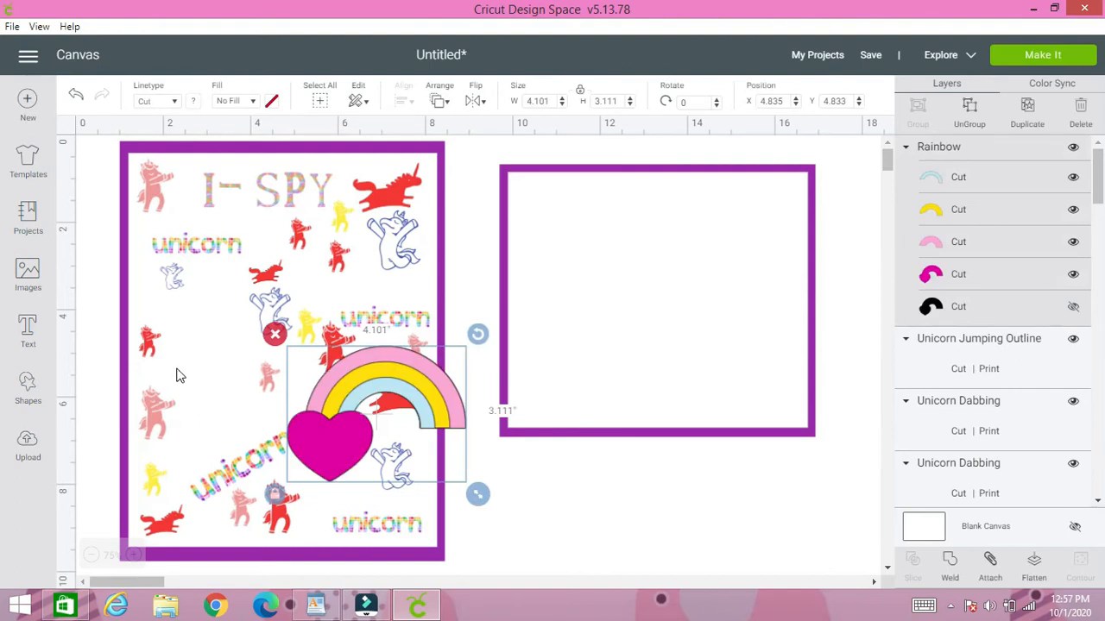
Flatten the heart rainbow, shrink it to about 1.75 in wide and place it at the upper end of the slanted "unicorn" word.
left_click_drag(386, 390, 608, 490)
left_click(1033, 571)
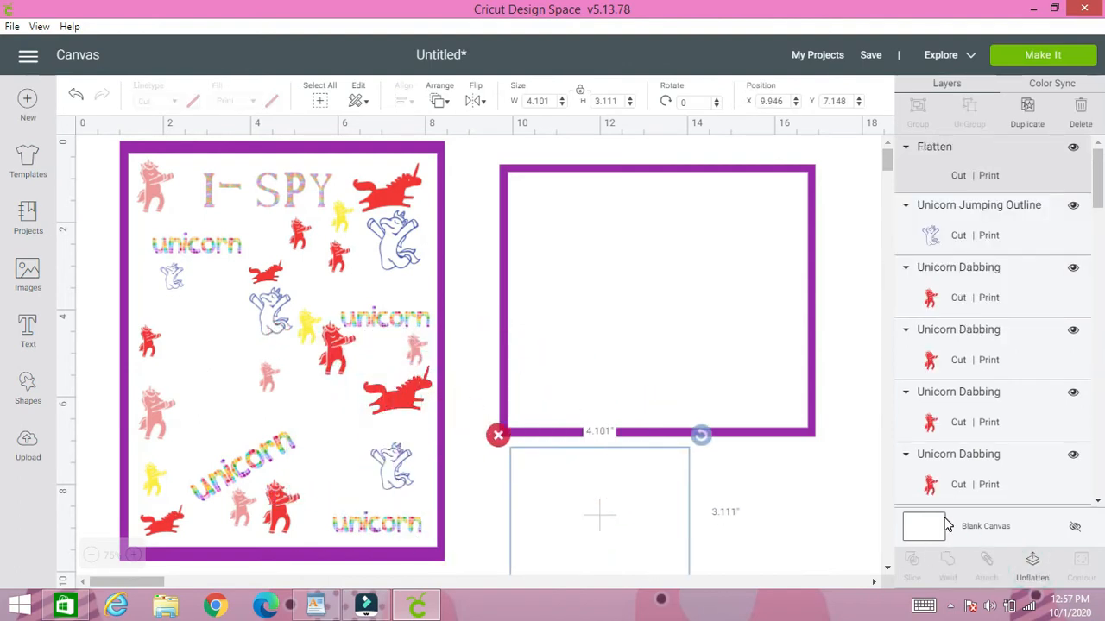
scroll(664, 521, "down", 2)
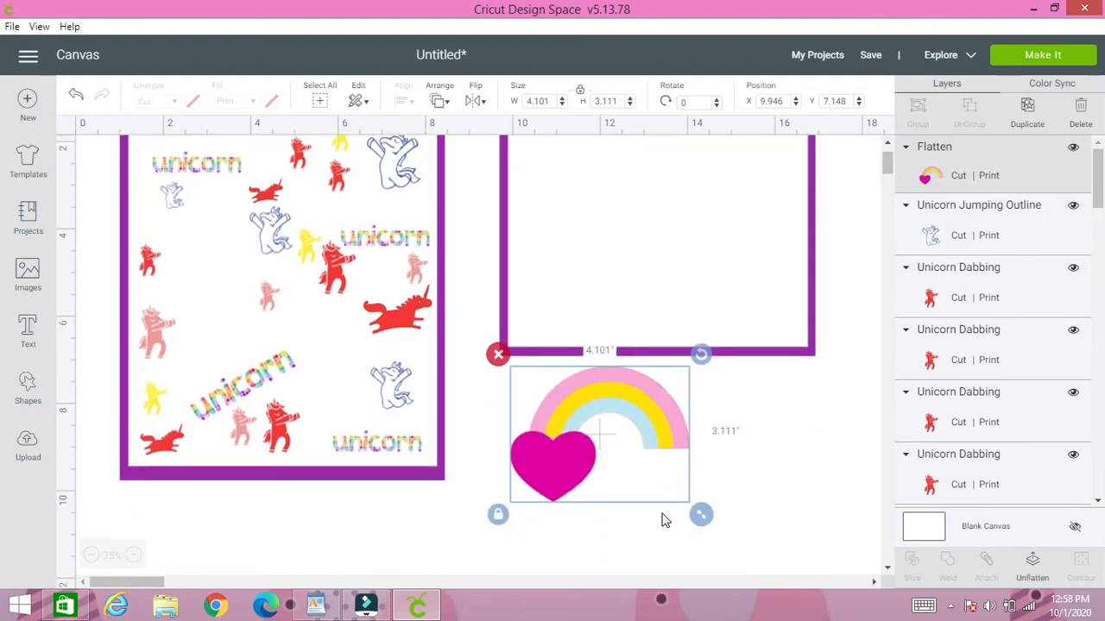
left_click_drag(673, 505, 598, 459)
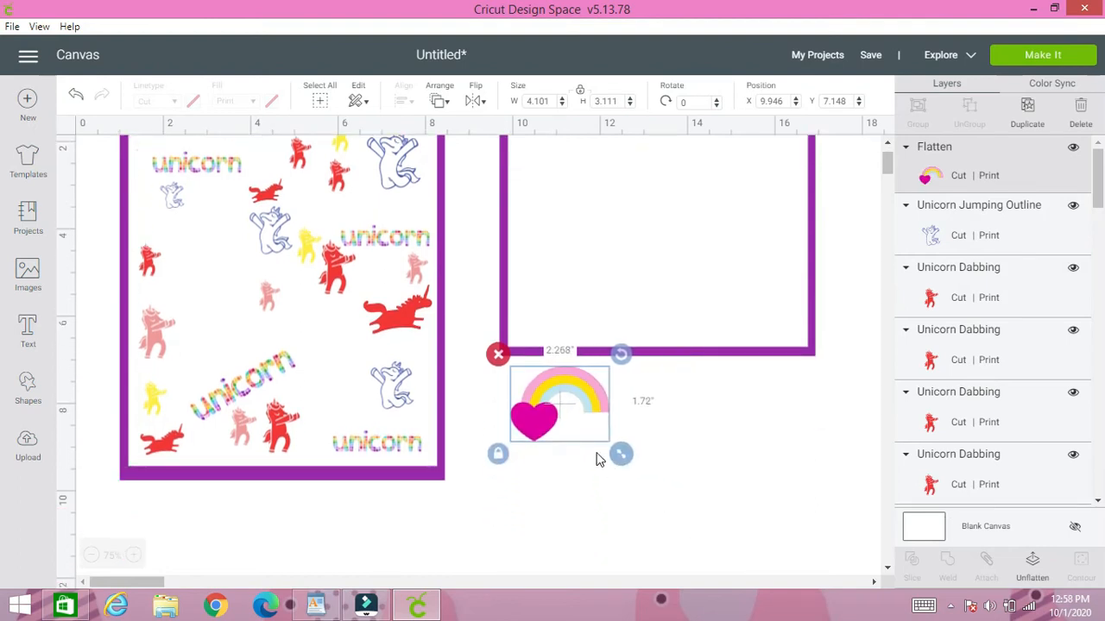
left_click_drag(512, 394, 349, 348)
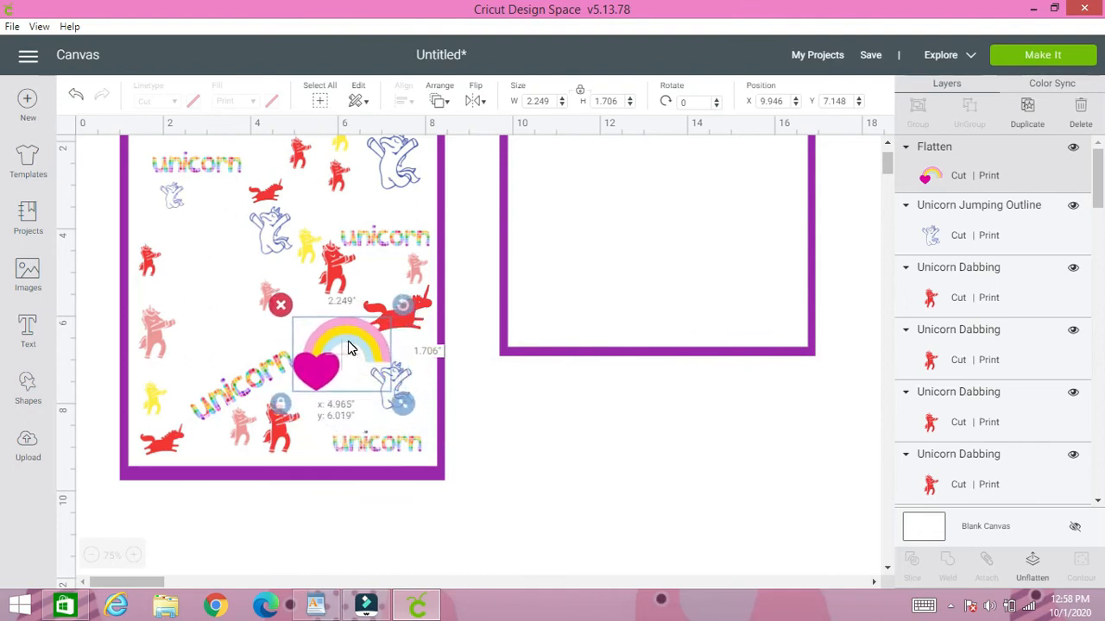
left_click_drag(407, 408, 349, 361)
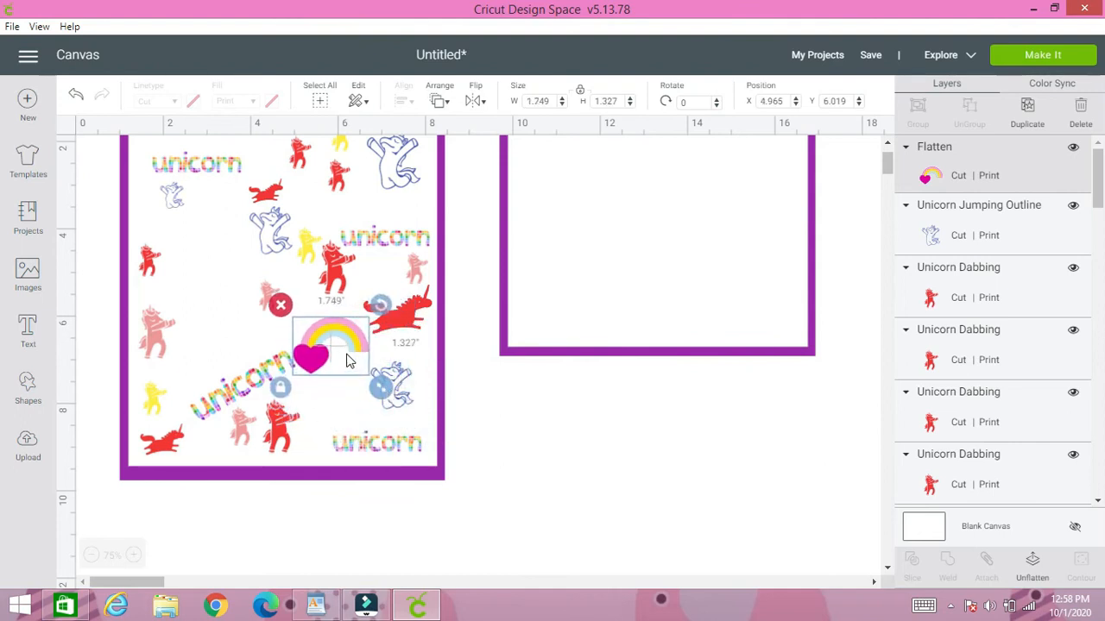
Duplicate the heart rainbow and place the copy below the upper-left "unicorn" word, beside the blue outline.
left_click(1029, 110)
left_click_drag(352, 348, 211, 227)
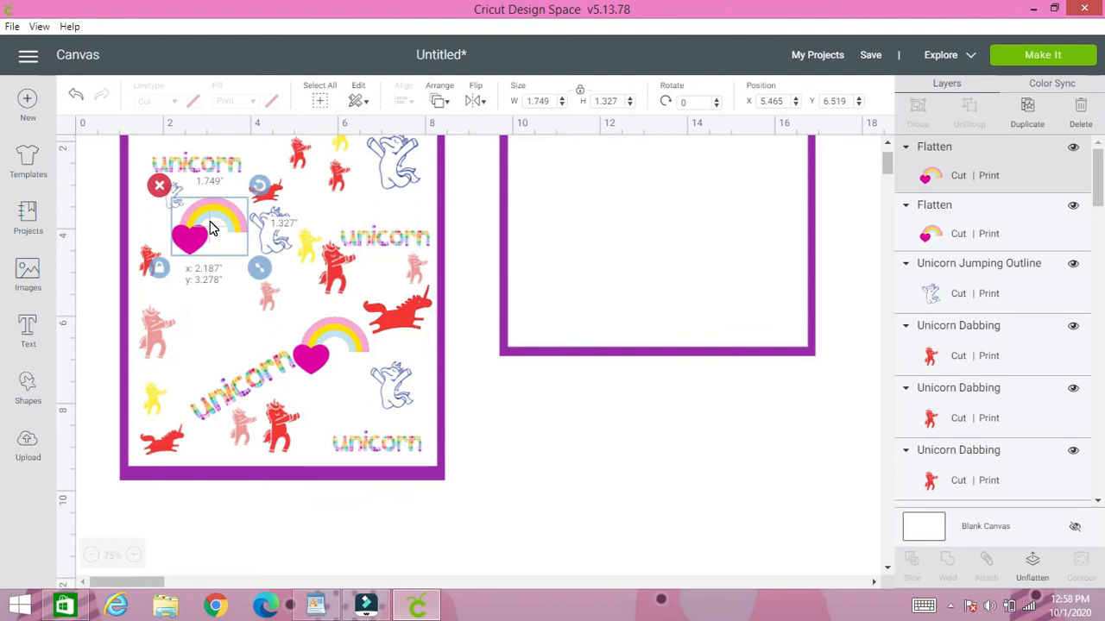
scroll(222, 233, "up", 2)
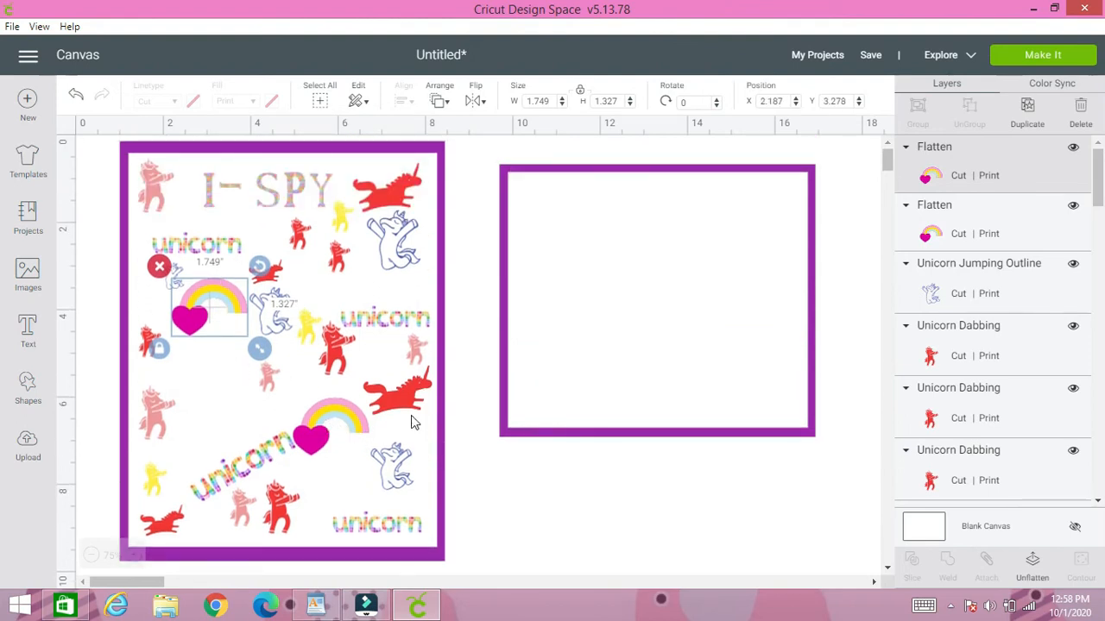
left_click(555, 520)
Search the image library for "splat" and insert the green splat and the black splat together.
left_click(28, 271)
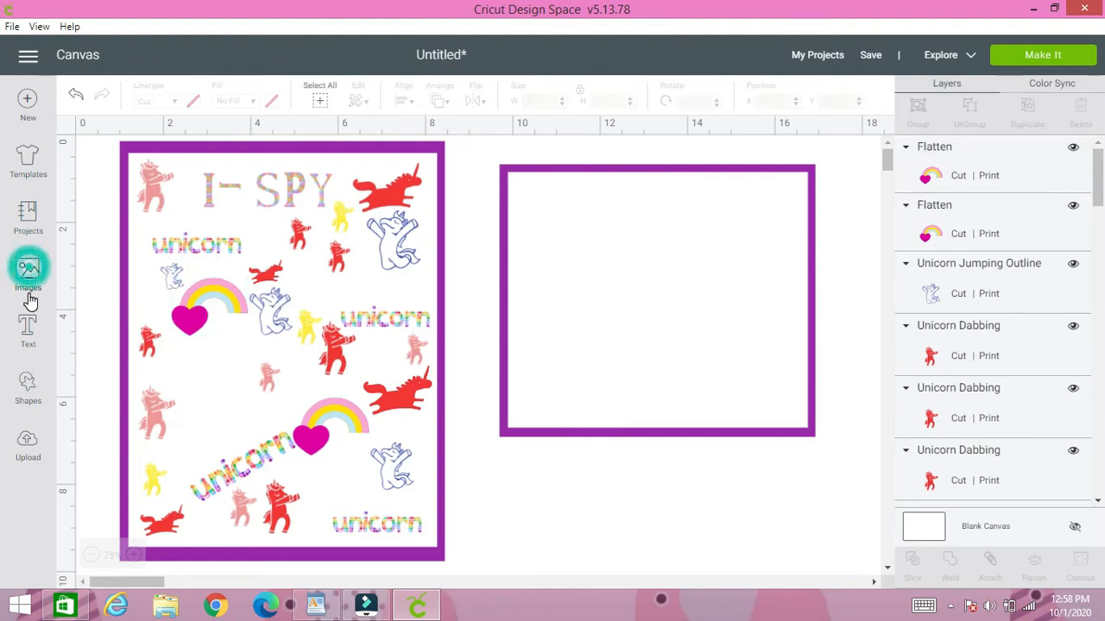
double_click(440, 157)
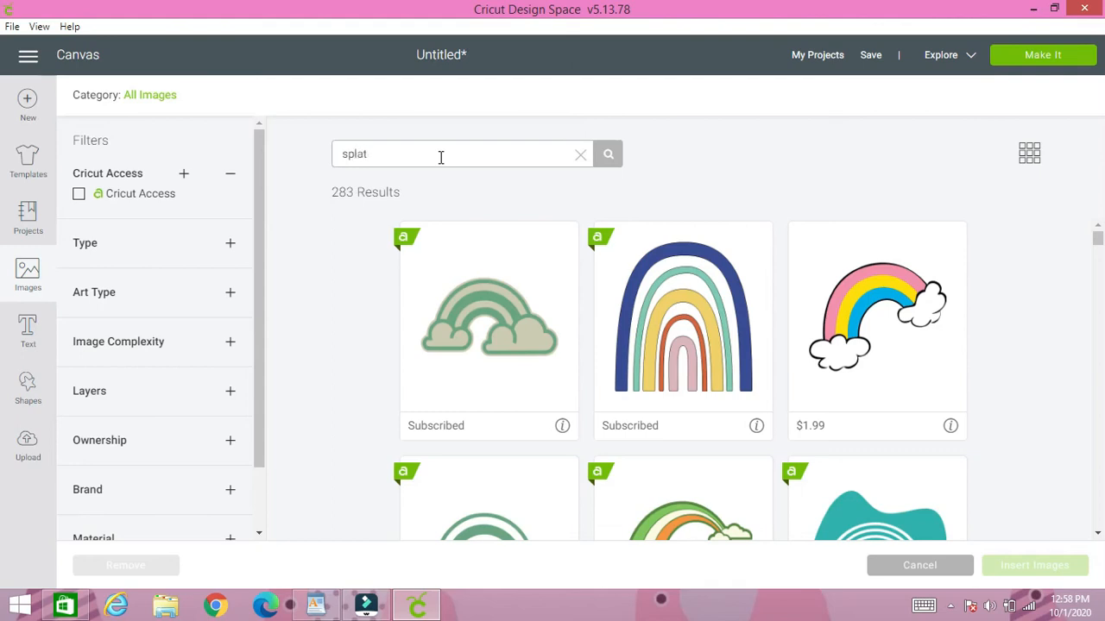
key("Return")
scroll(574, 323, "down", 1)
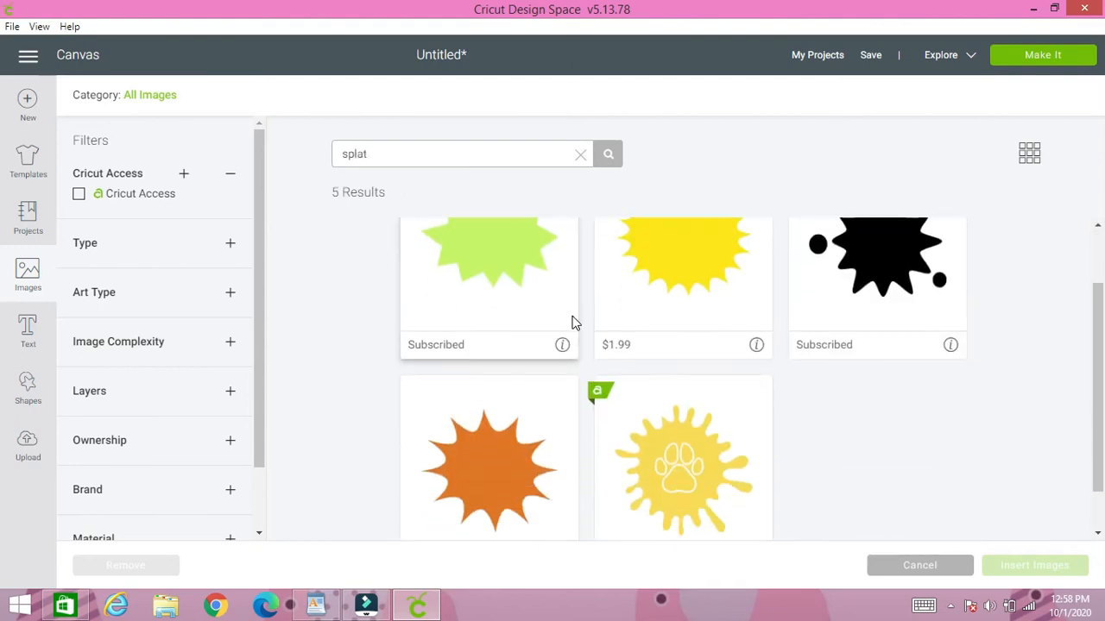
left_click(504, 293)
left_click(825, 304)
left_click(1032, 569)
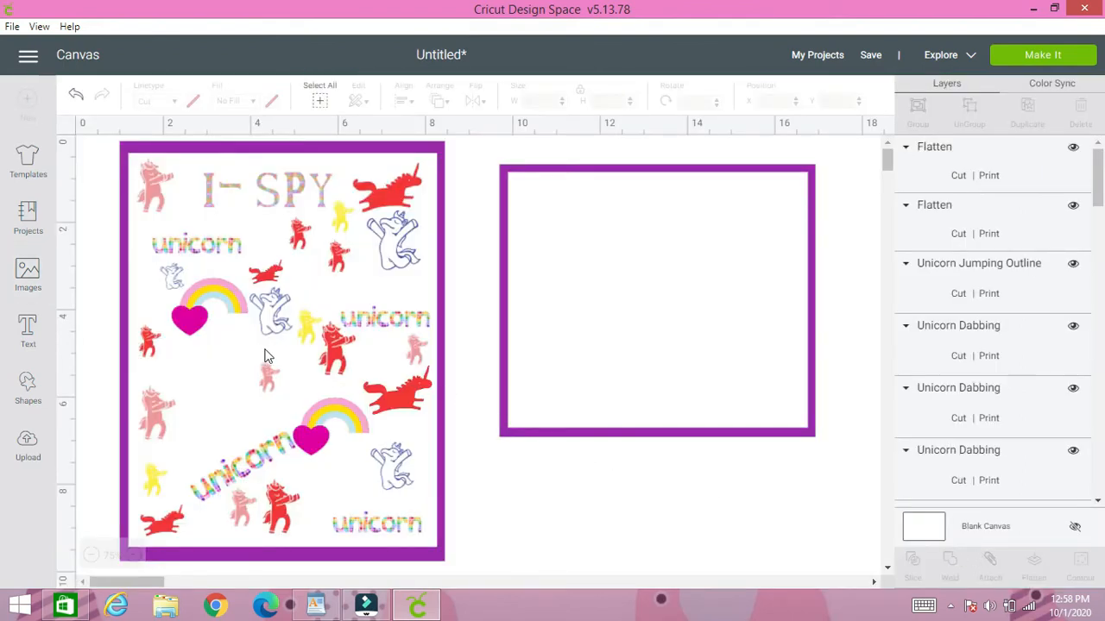
Move the black splat into the wide frame and shrink the green splat to about 1.59 in wide at that frame's lower-left corner.
left_click_drag(393, 459, 630, 363)
left_click_drag(288, 279, 636, 482)
left_click_drag(702, 555, 577, 485)
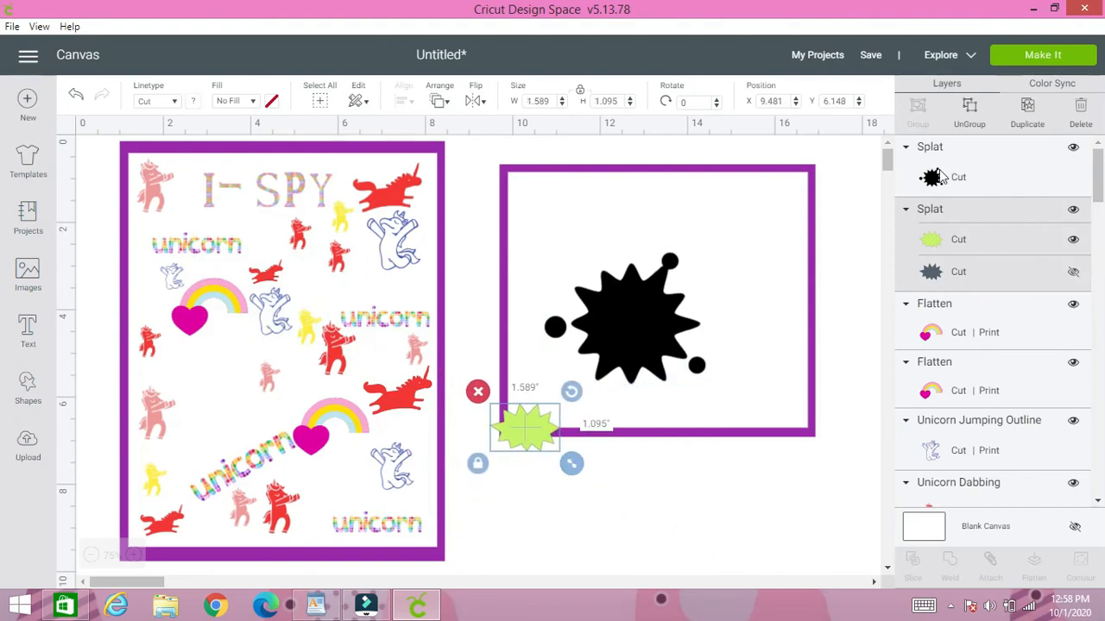
Duplicate the green splat and give the copy a light pink Print fill.
left_click(1027, 127)
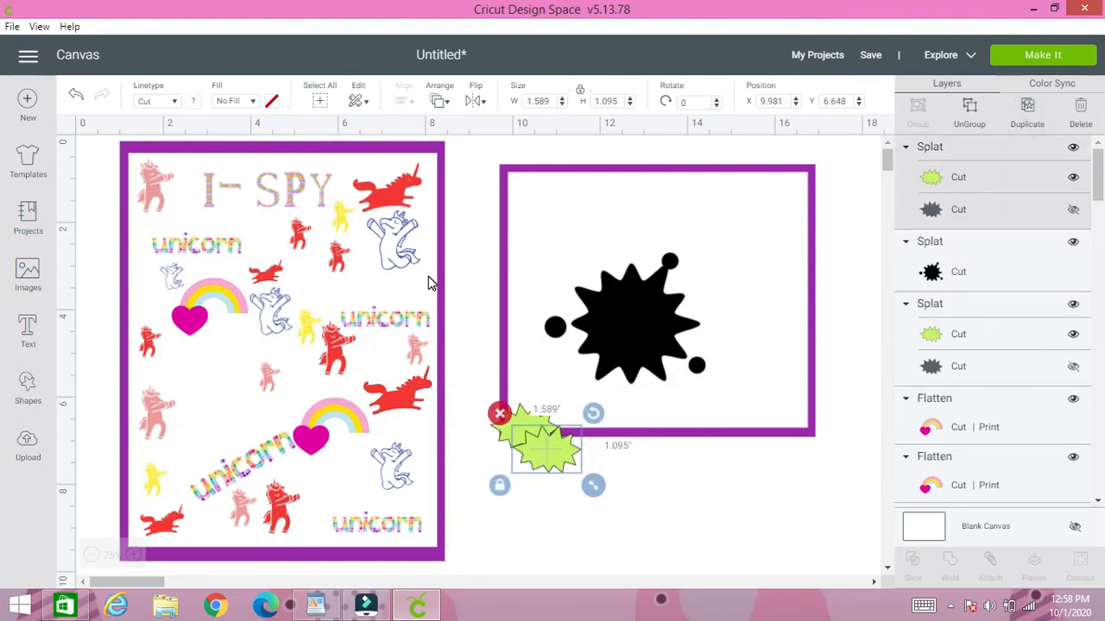
left_click(248, 102)
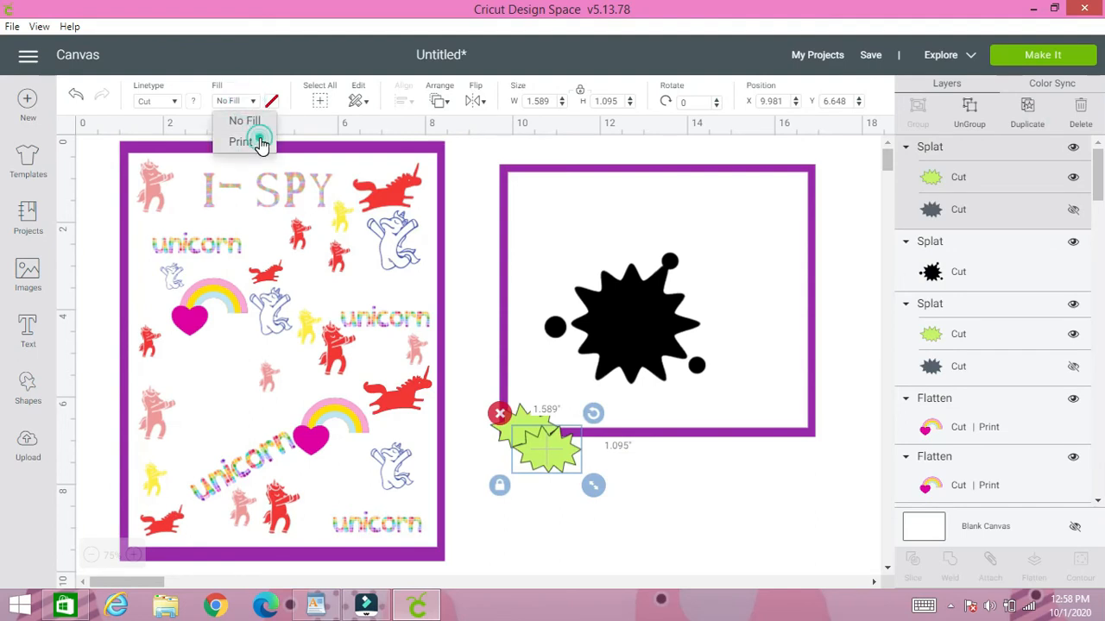
left_click(257, 141)
left_click(268, 104)
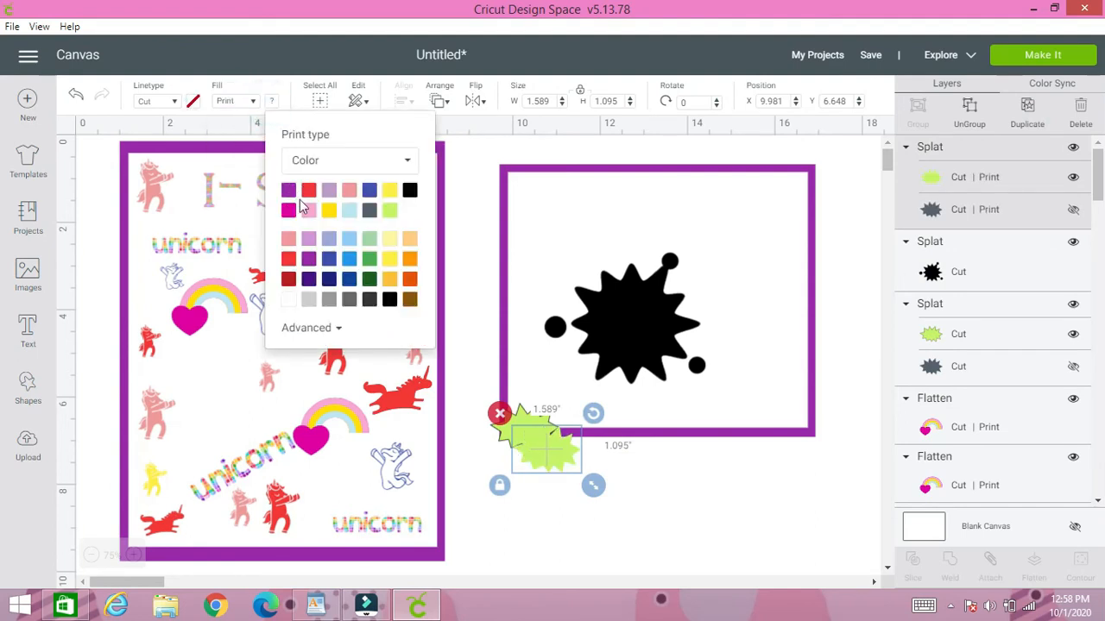
left_click(308, 210)
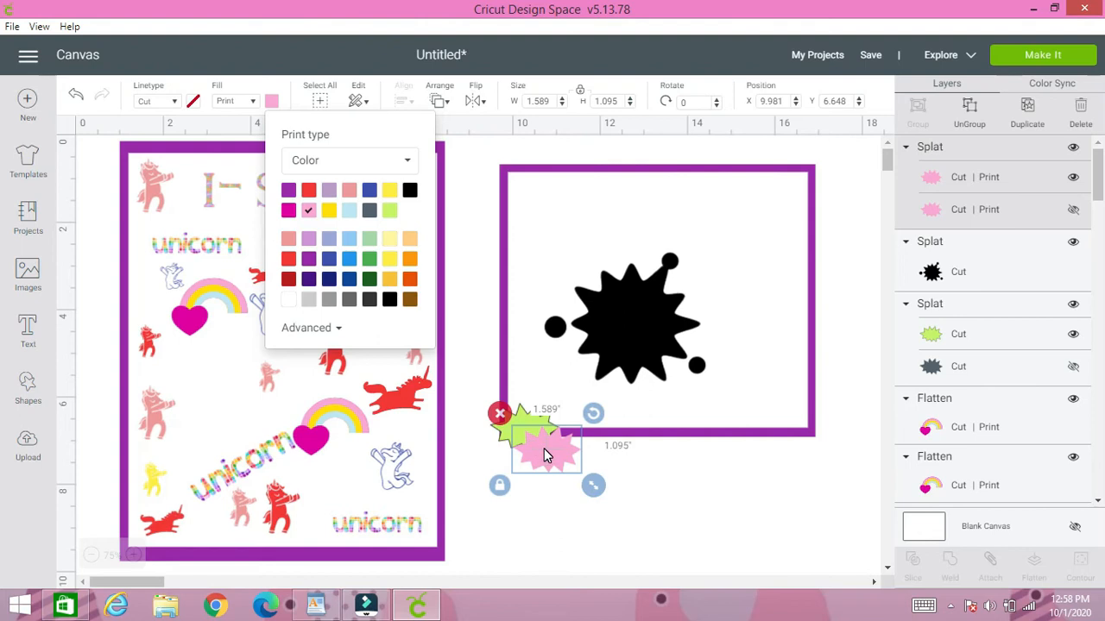
Move the pink splat beside the tall frame's left-edge pink unicorn and shrink it to about 1.02 in wide.
left_click_drag(365, 412, 179, 443)
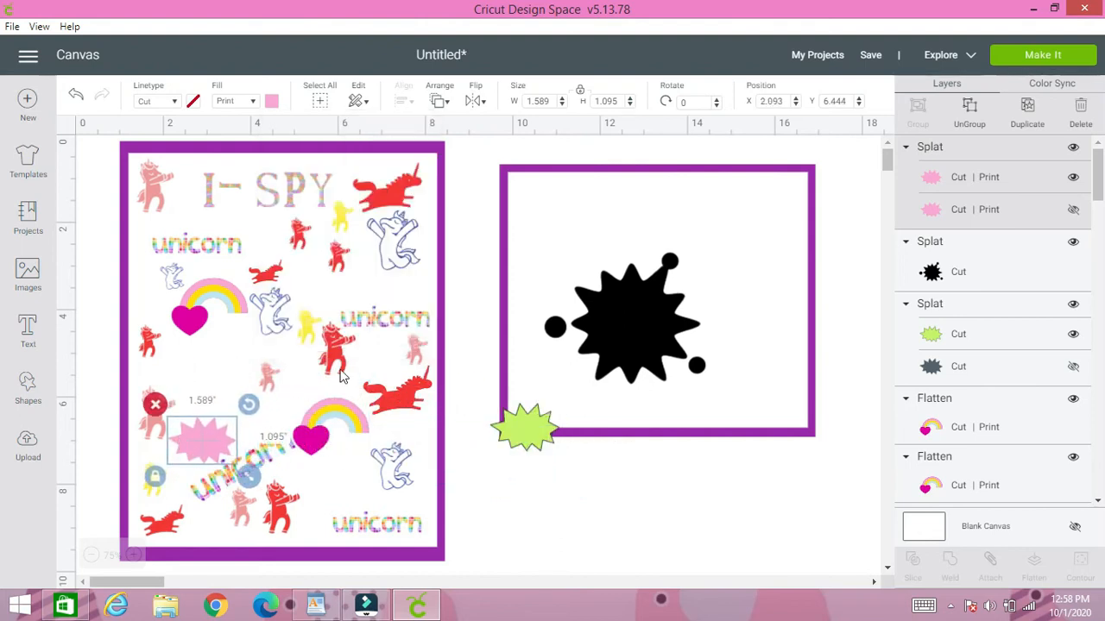
left_click_drag(250, 486, 224, 458)
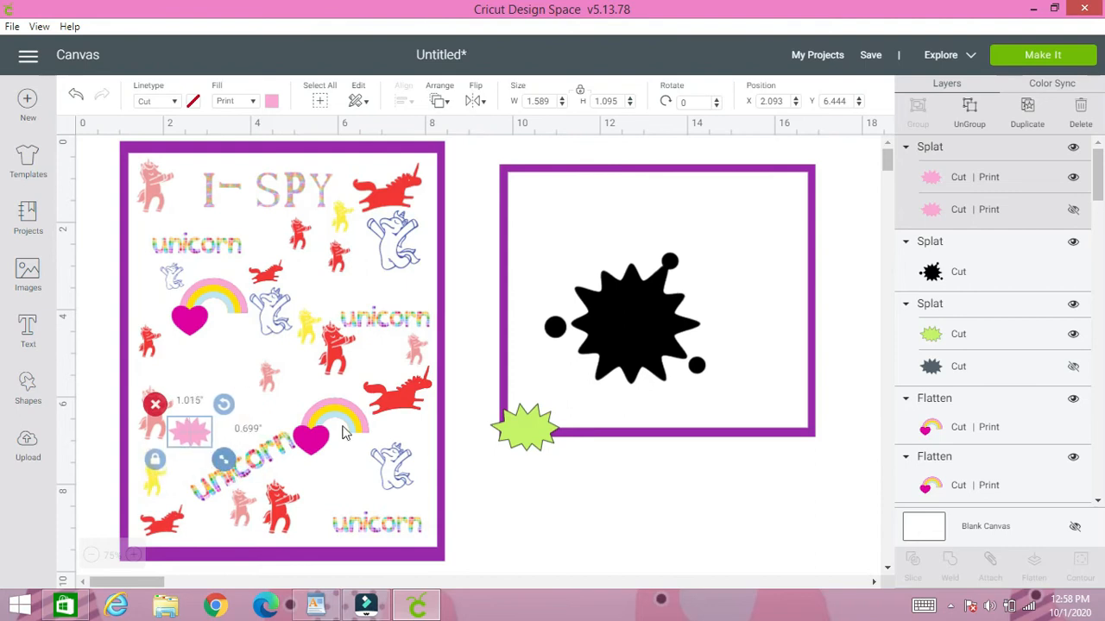
Duplicate the pink splat twice, placing one copy under the "I- SPY" title and the other under the lower-right red running unicorn.
left_click(1025, 119)
left_click_drag(214, 459, 261, 199)
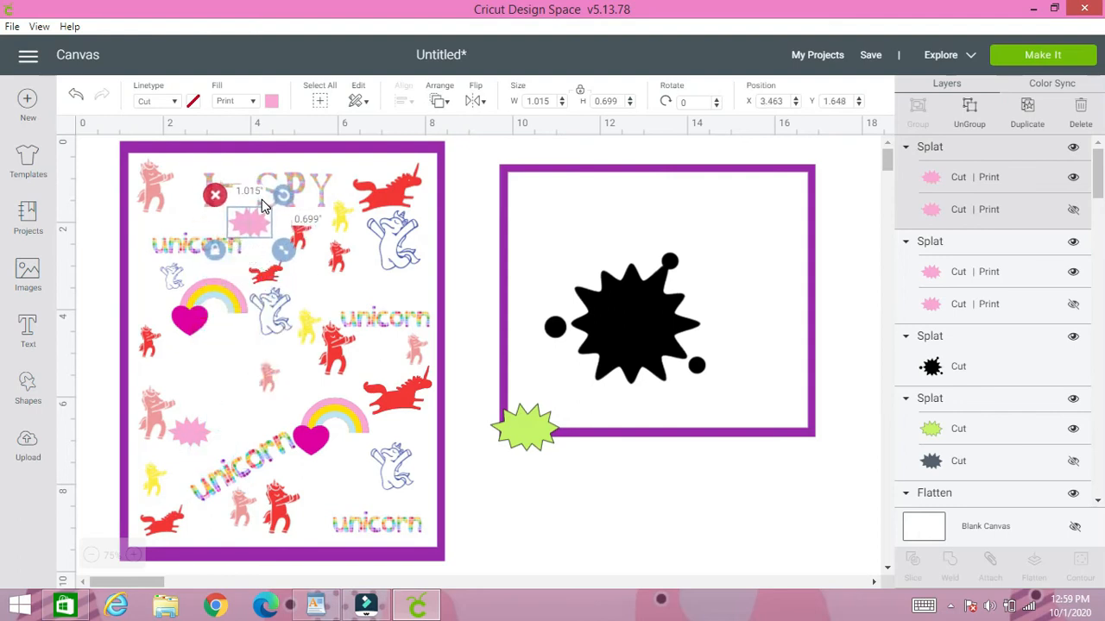
left_click(1025, 119)
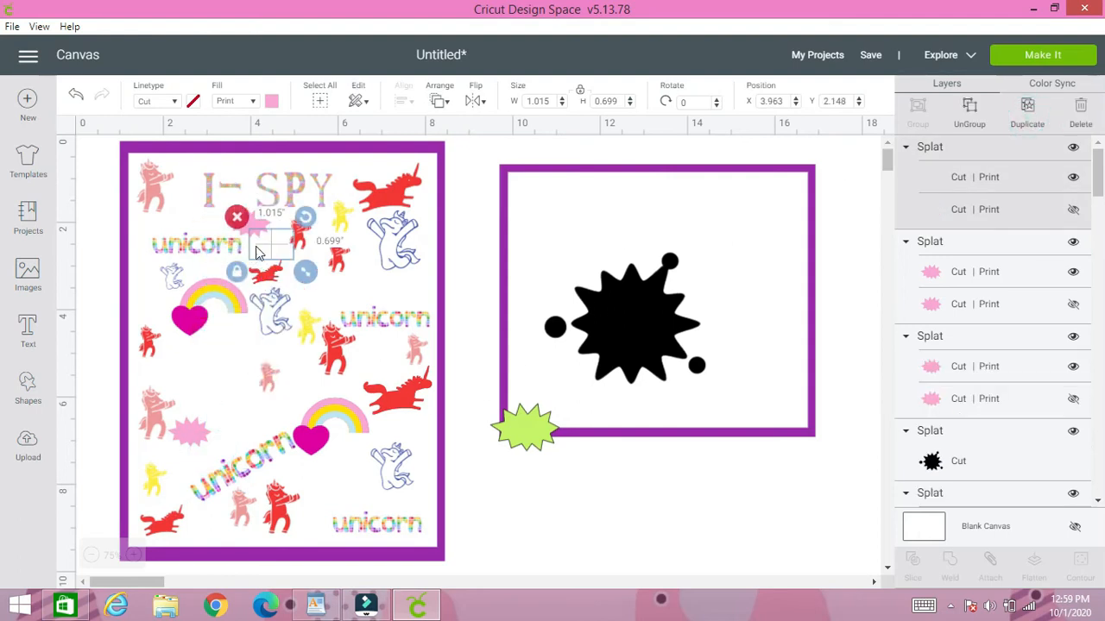
left_click_drag(271, 252, 411, 440)
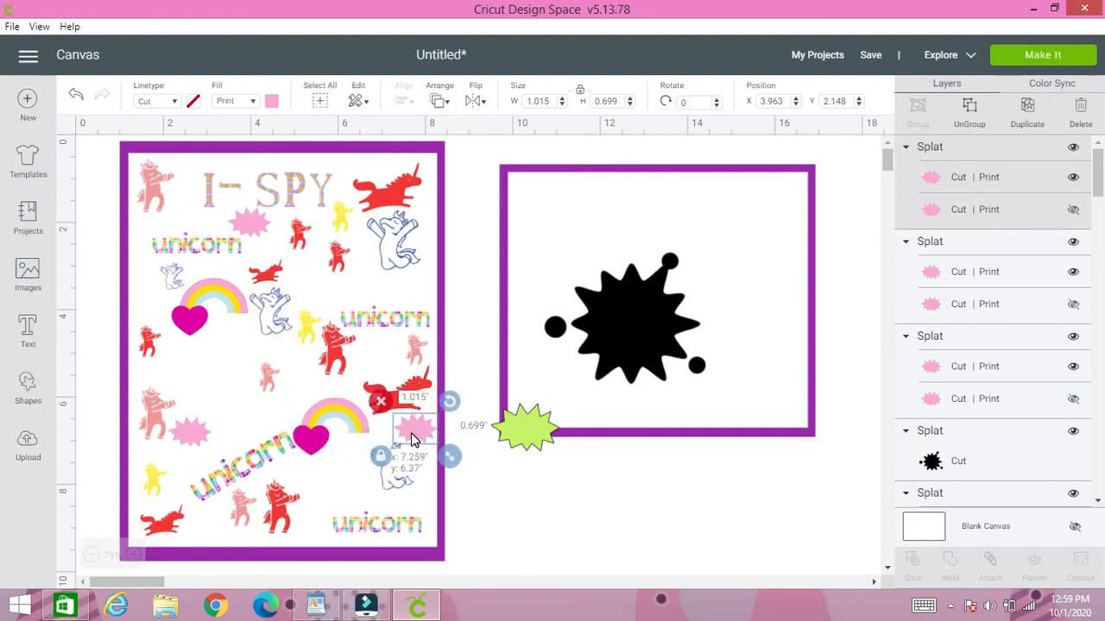
Give the green splat a yellow Print fill and shrink it to about 1.13 in wide.
left_click(518, 436)
left_click(241, 101)
left_click(265, 142)
left_click(271, 103)
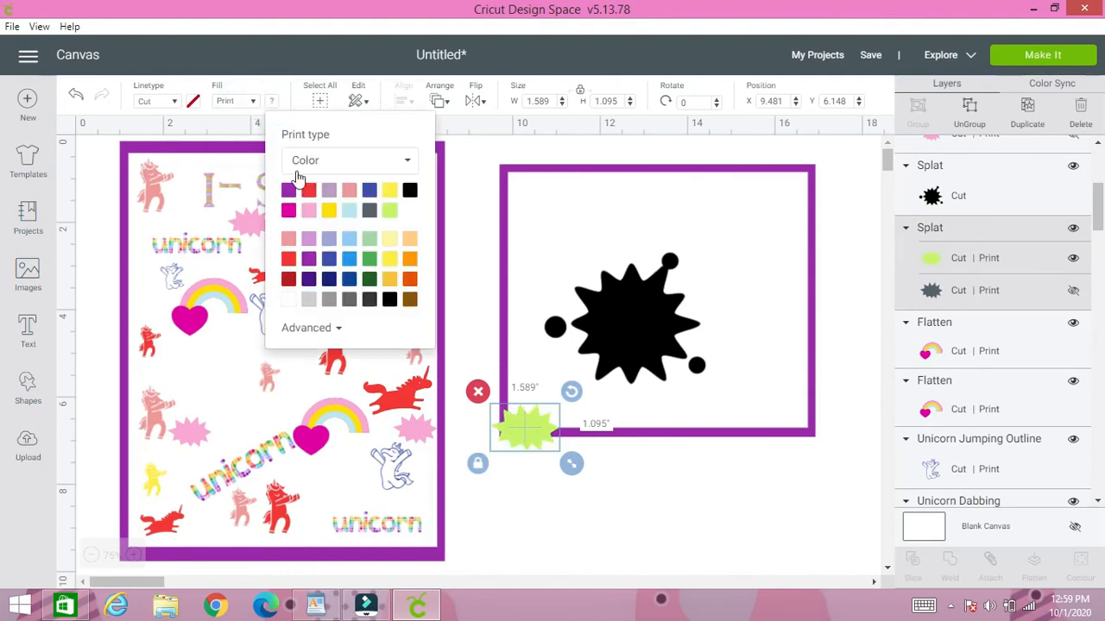
left_click(331, 212)
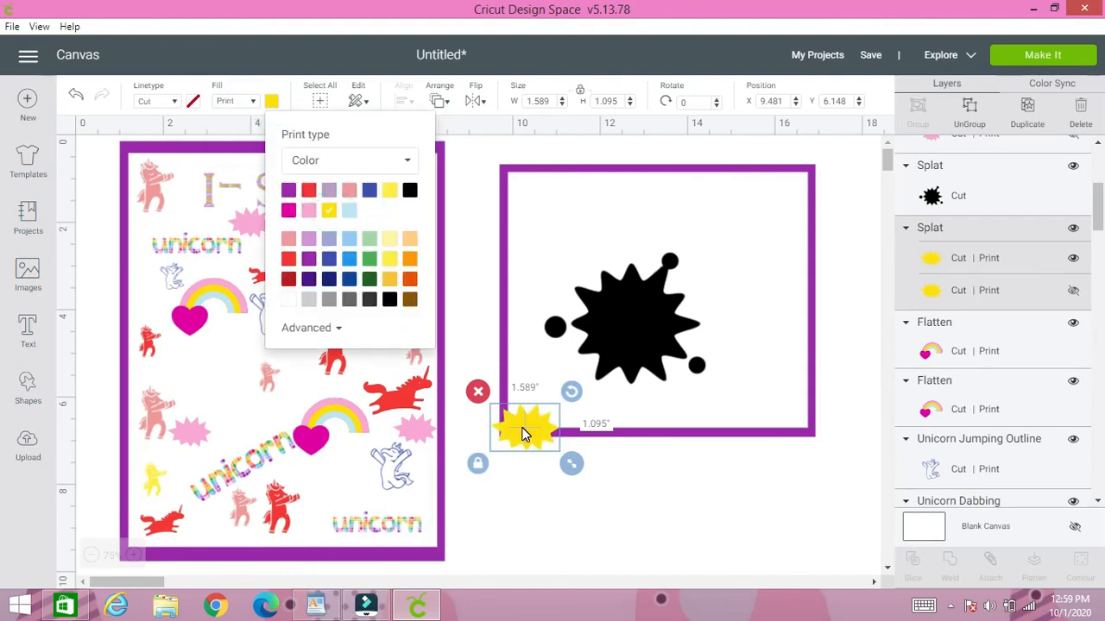
mouse_move(572, 463)
left_mouse_down()
mouse_move(547, 452)
mouse_move(554, 455)
left_mouse_up()
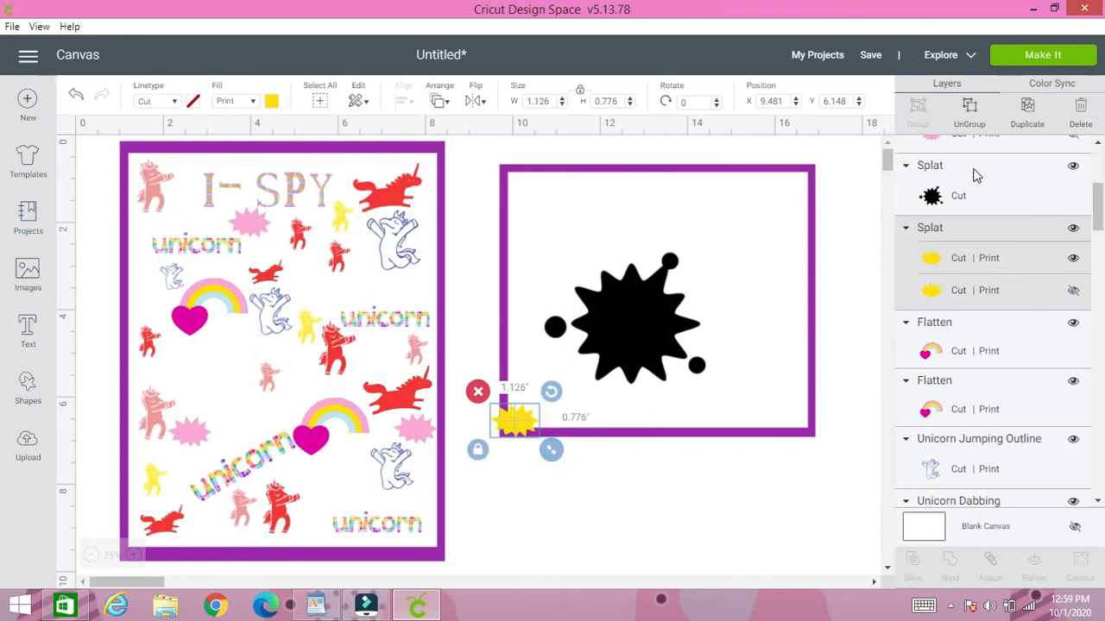
Make three copies of the yellow splat, then place one above the right-hand "unicorn" word and another below the upper-left rainbow.
left_click(1020, 119)
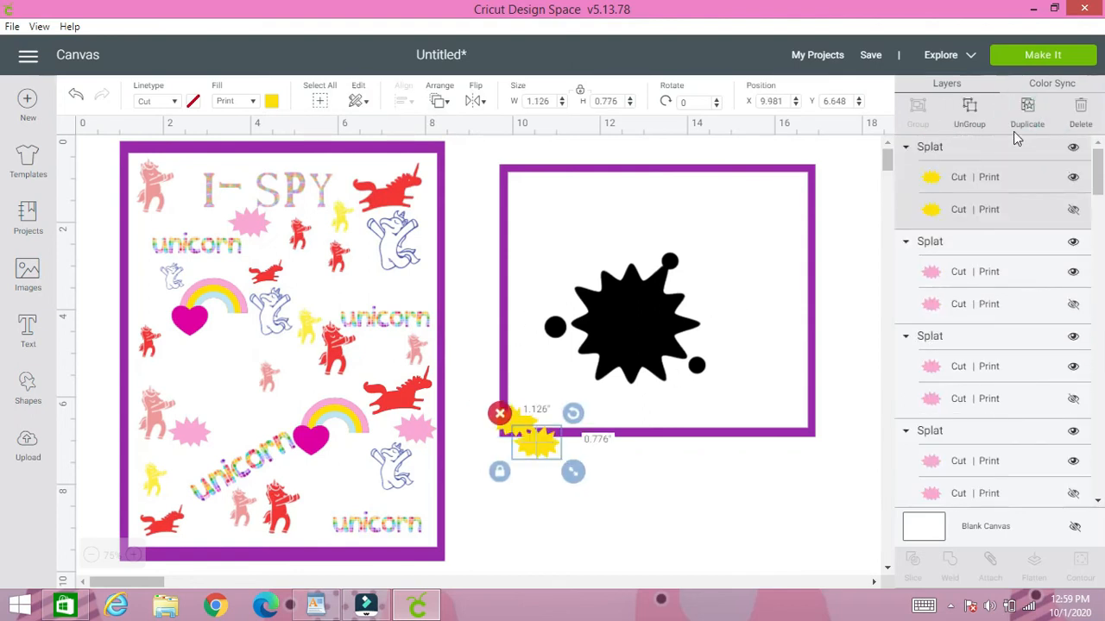
left_click(1031, 125)
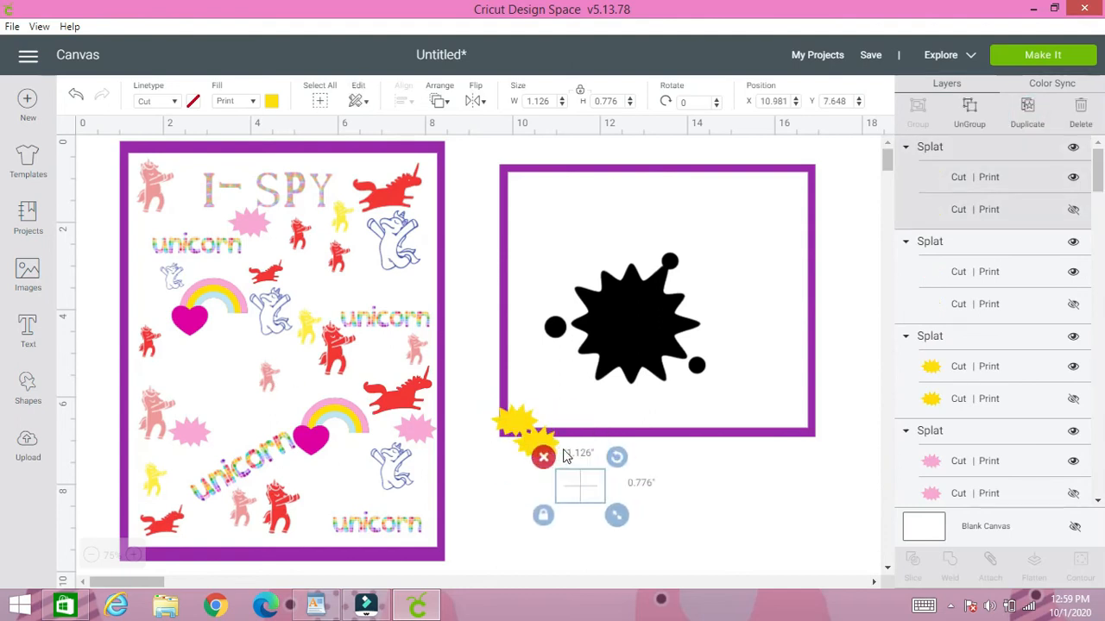
left_click_drag(569, 495, 352, 291)
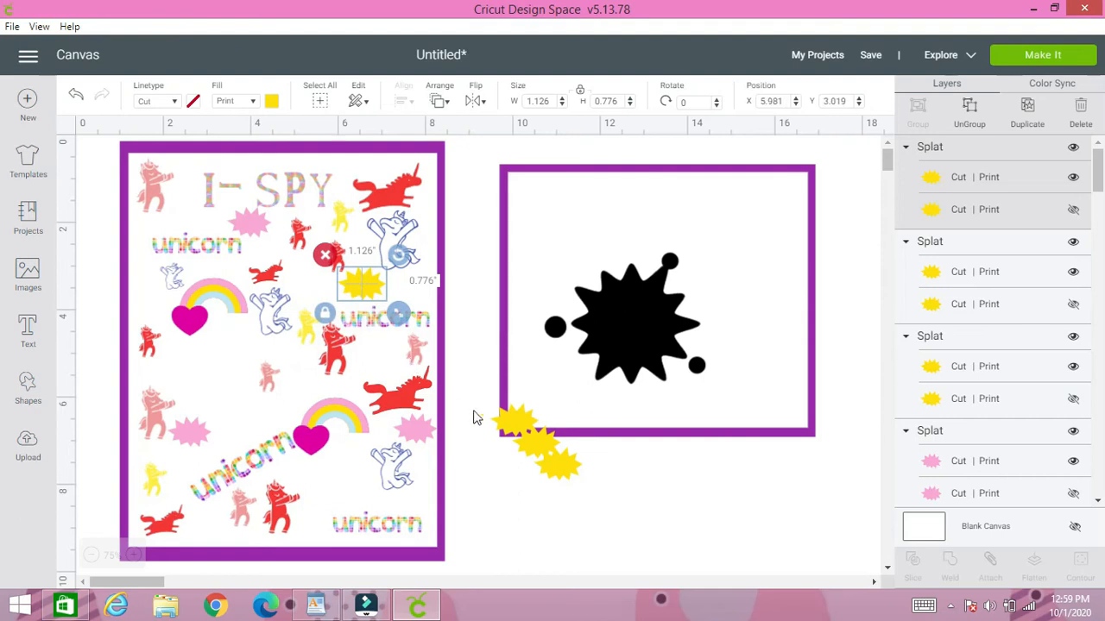
left_click_drag(512, 429, 211, 346)
Recolour one spare yellow splat blue and move it above the pink unicorn on the tall frame's left edge.
left_click(560, 465)
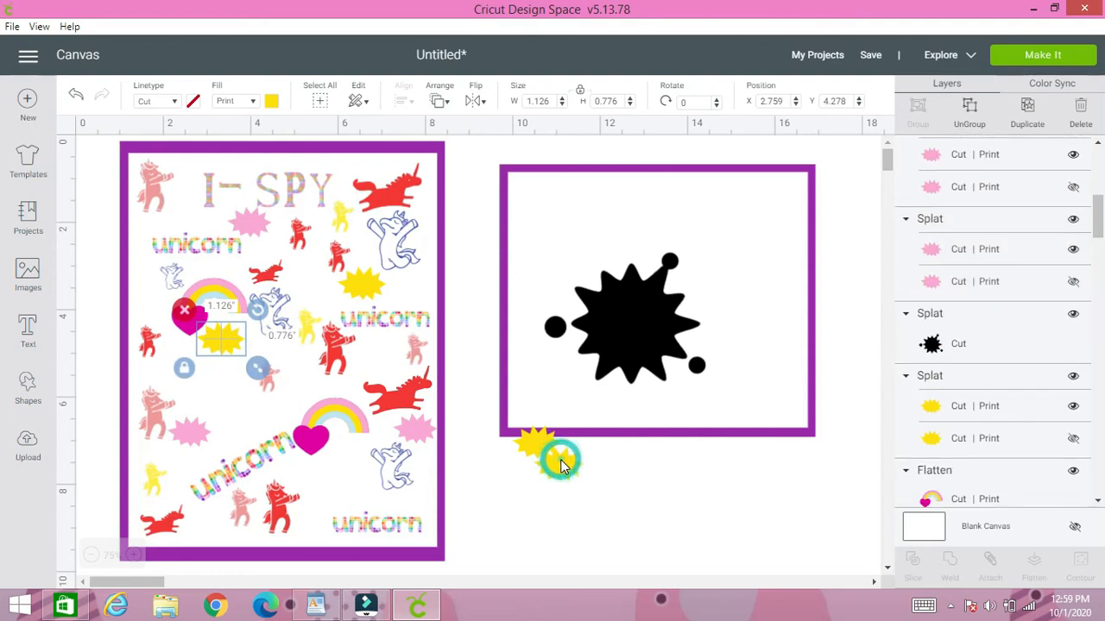
left_click(271, 101)
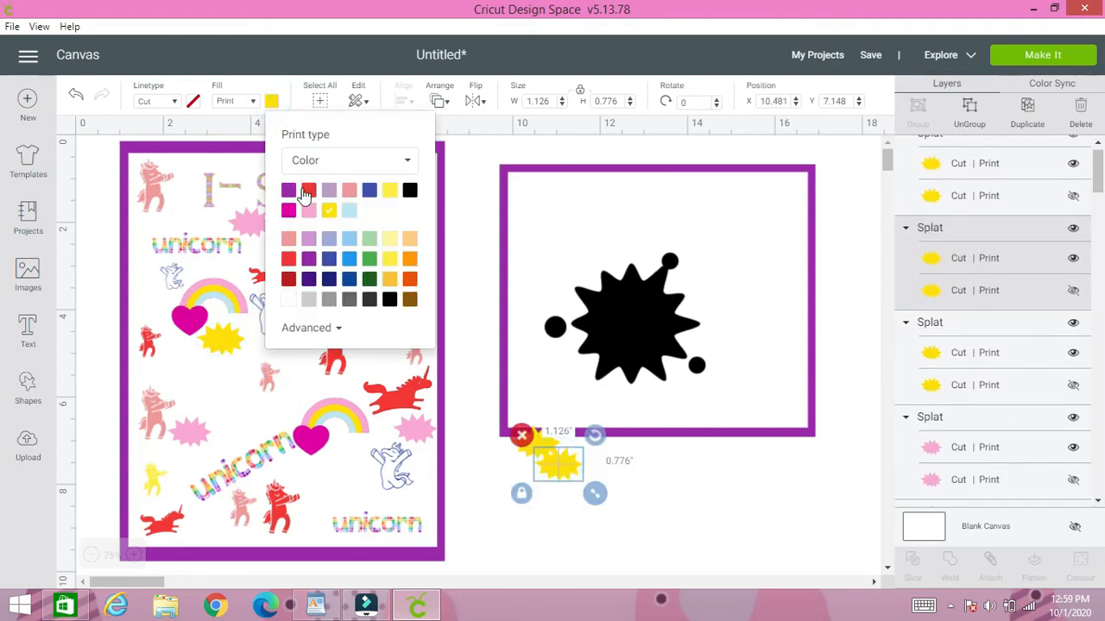
left_click(369, 190)
left_click_drag(559, 470, 173, 382)
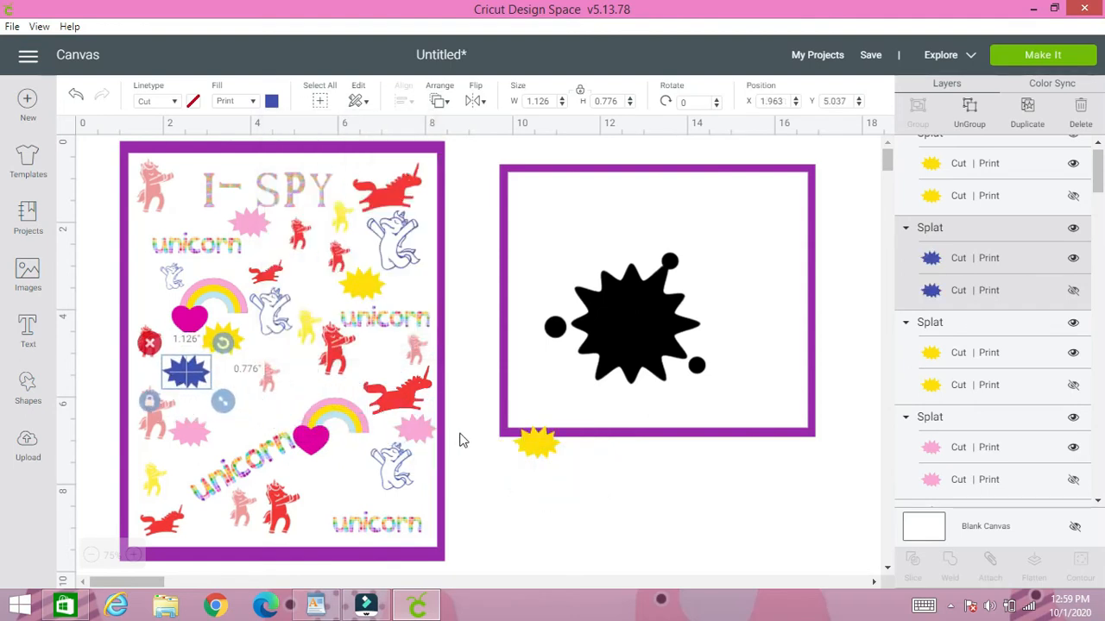
Recolour the last spare splat light blue, duplicate it and place the copy above the lower rainbow.
left_click(535, 445)
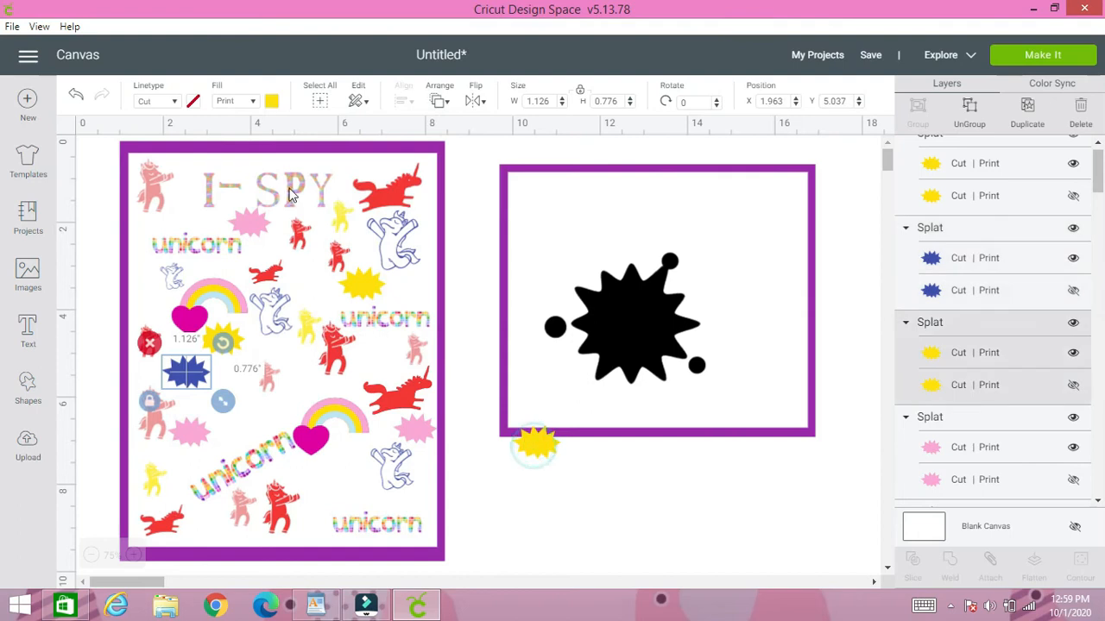
left_click(271, 101)
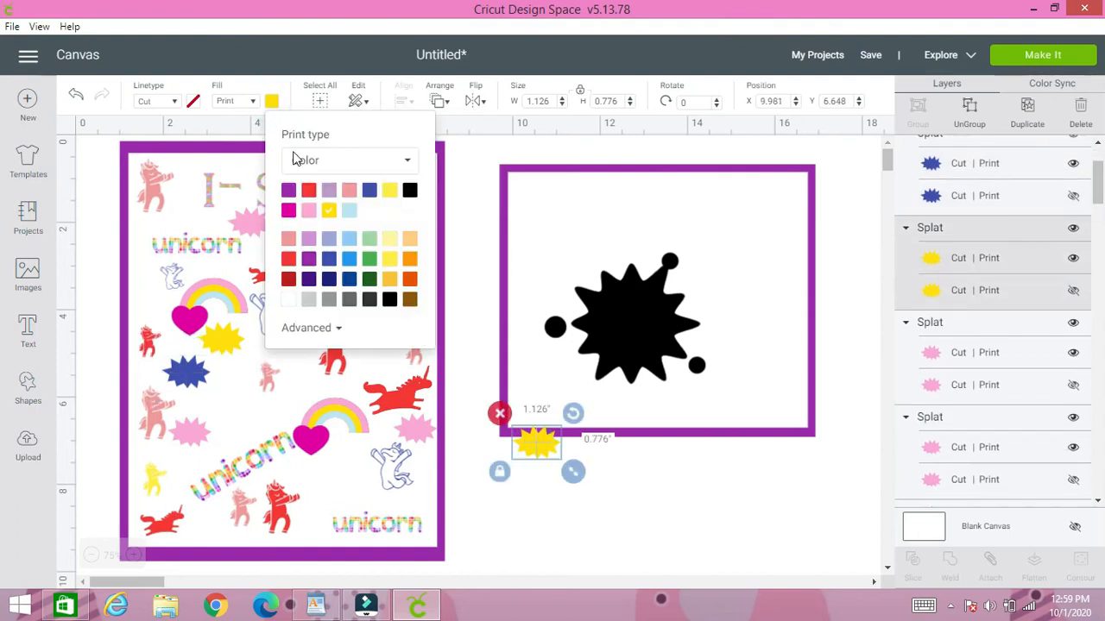
left_click(349, 212)
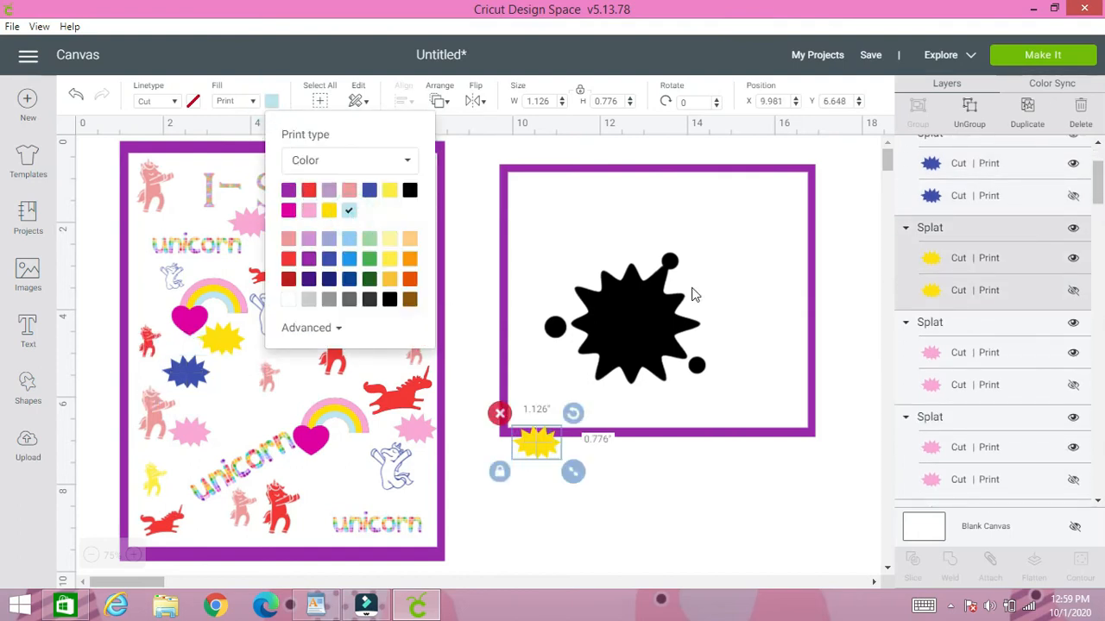
left_click(1016, 123)
left_click_drag(558, 474, 305, 391)
Duplicate the upper-left rainbow heart, rotate it to about 316.5°, shrink it to about 1.12 in wide and place it above the diagonal "unicorn".
left_click(231, 309)
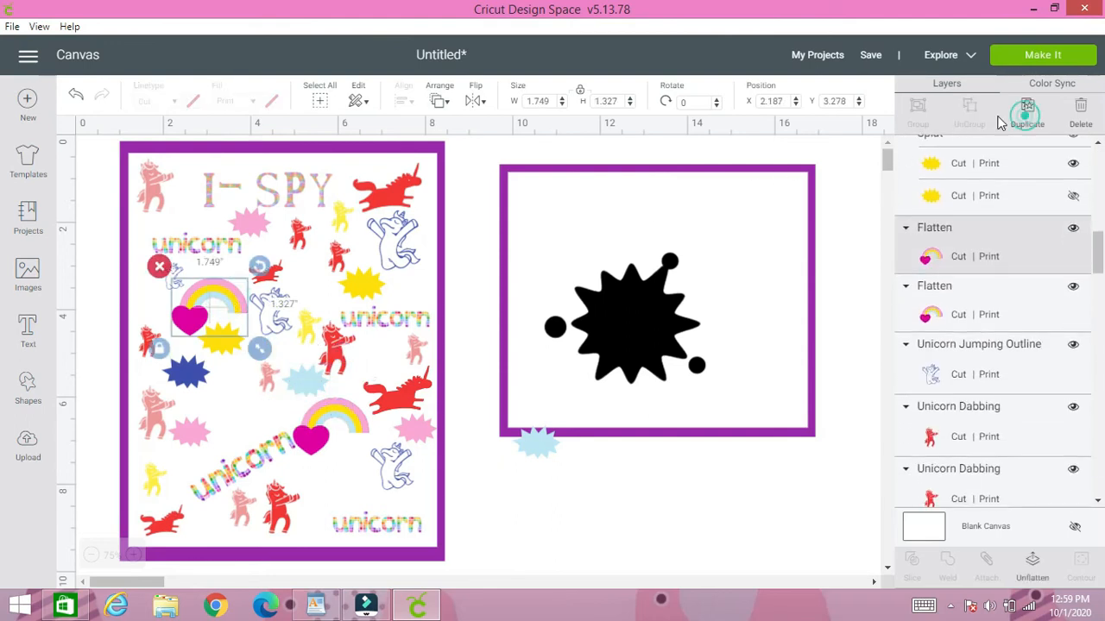
left_click(1024, 112)
left_click_drag(223, 322, 234, 393)
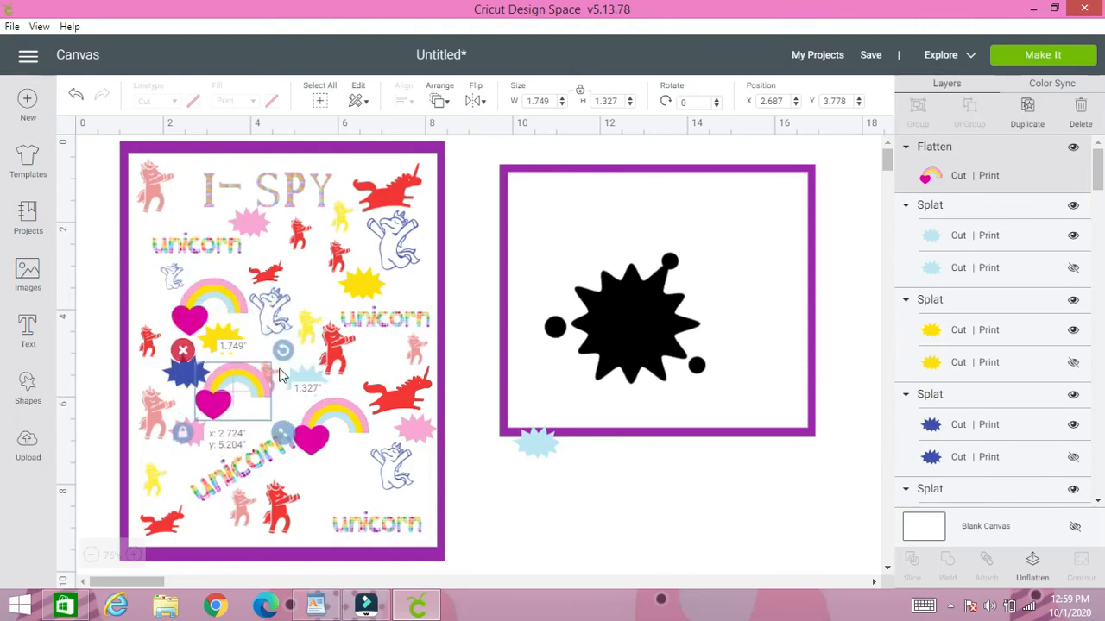
left_click_drag(286, 352, 250, 308)
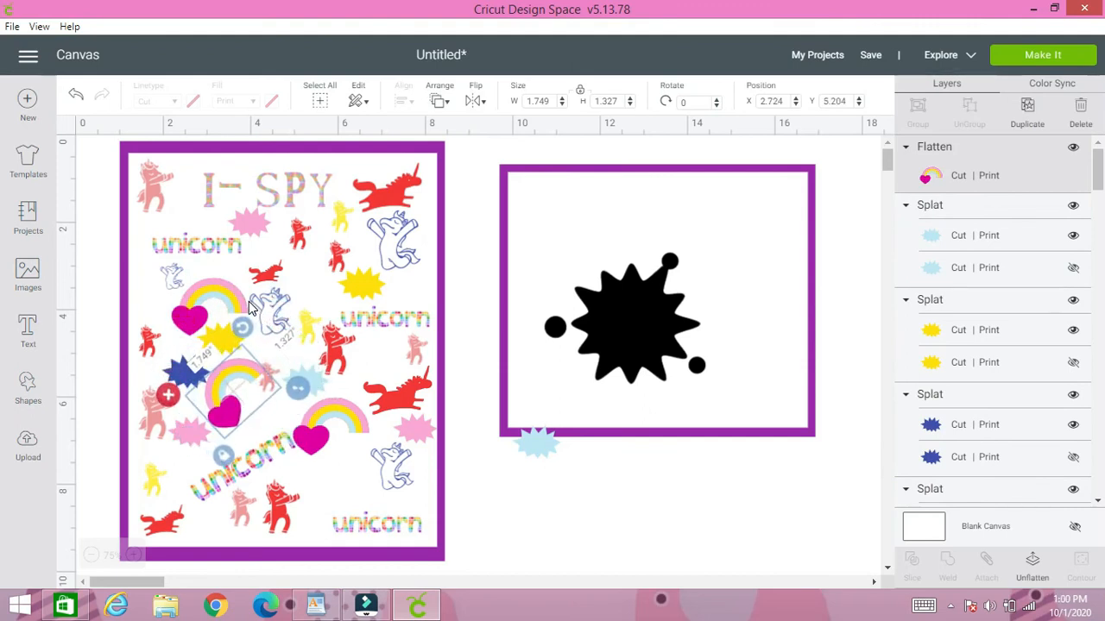
left_click_drag(276, 440, 263, 431)
left_click_drag(223, 388, 234, 416)
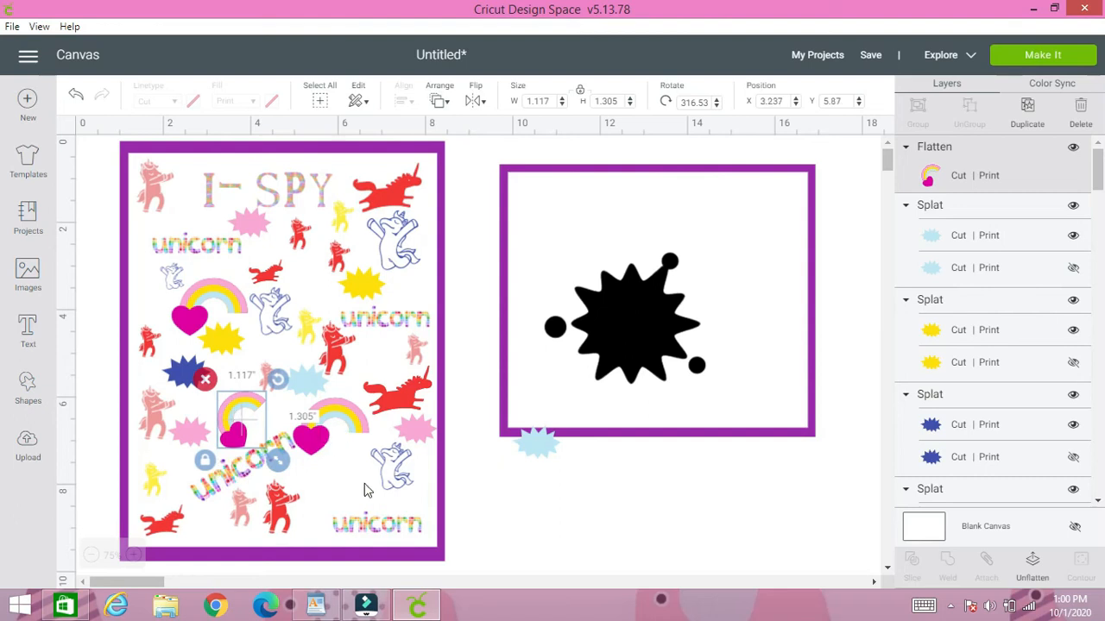
Move the spare light blue splat beside the lower red dabbing unicorn, then duplicate it and place the copy beside the "I- SPY" title.
left_click_drag(530, 456, 246, 502)
left_click(1026, 121)
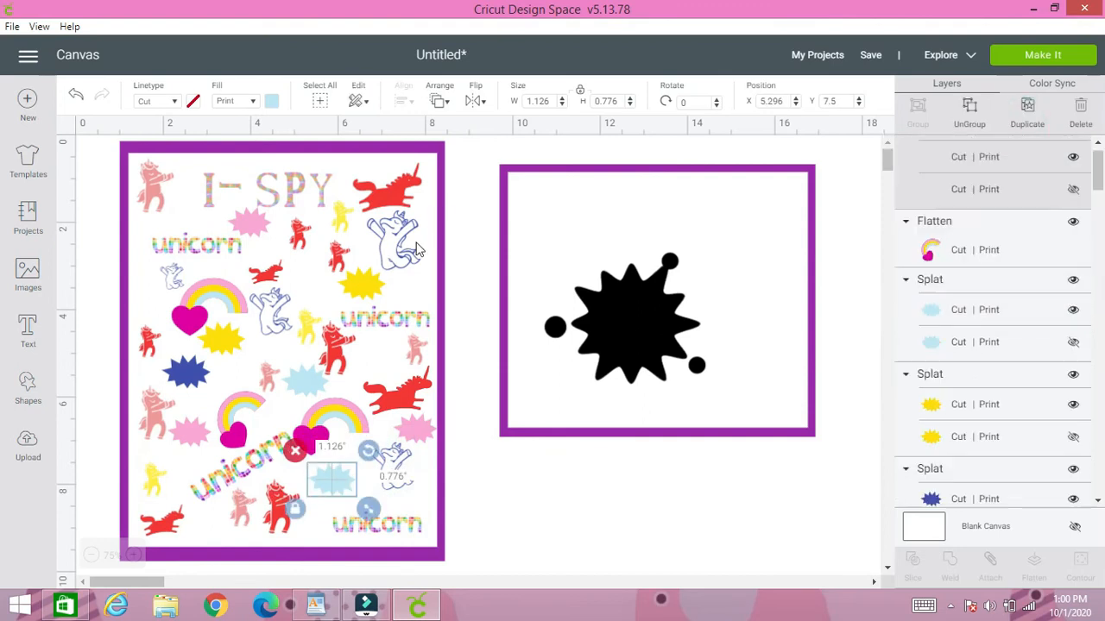
left_click_drag(351, 513, 186, 214)
left_click(576, 514)
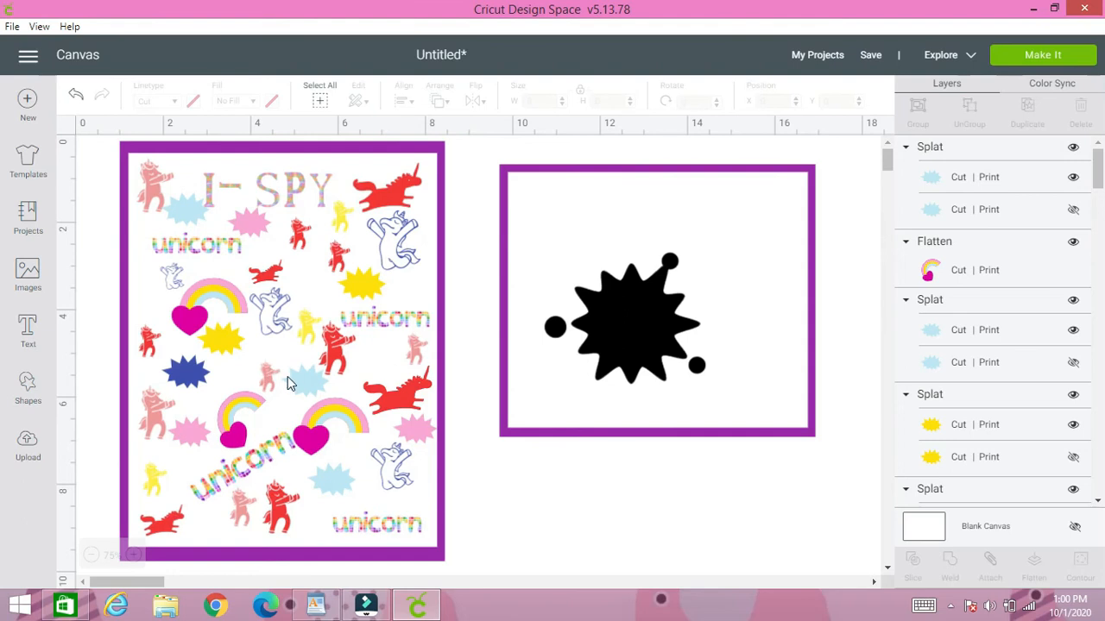
Duplicate the blue splat and place the copy beside the large red dabbing unicorn, below the right-hand "unicorn" word.
left_click(191, 373)
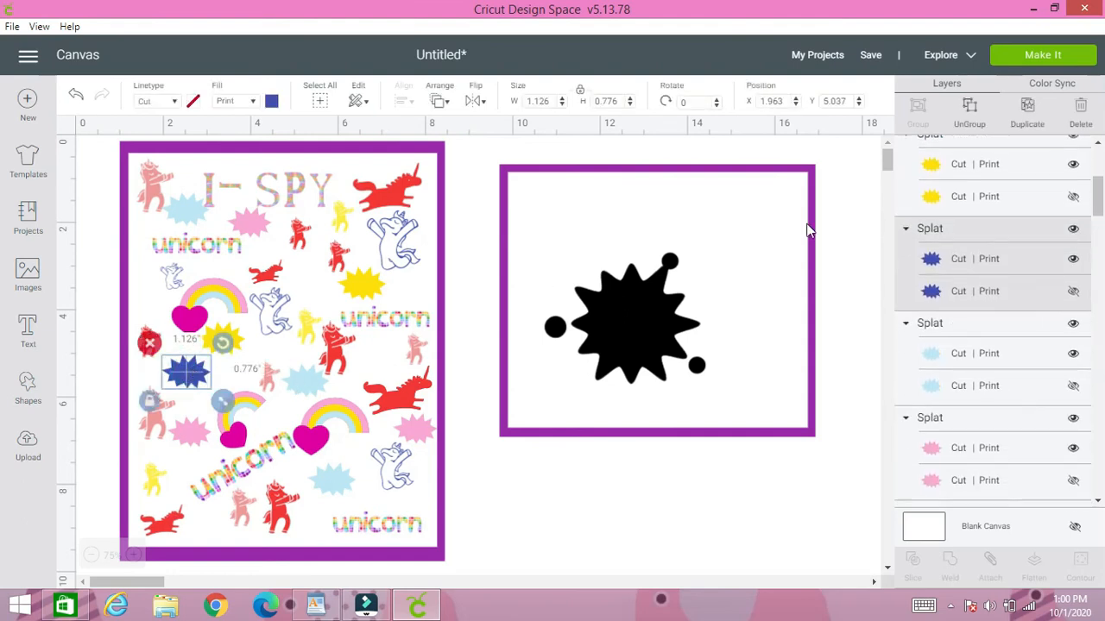
left_click(1027, 108)
left_click_drag(207, 384, 395, 353)
left_click(493, 493)
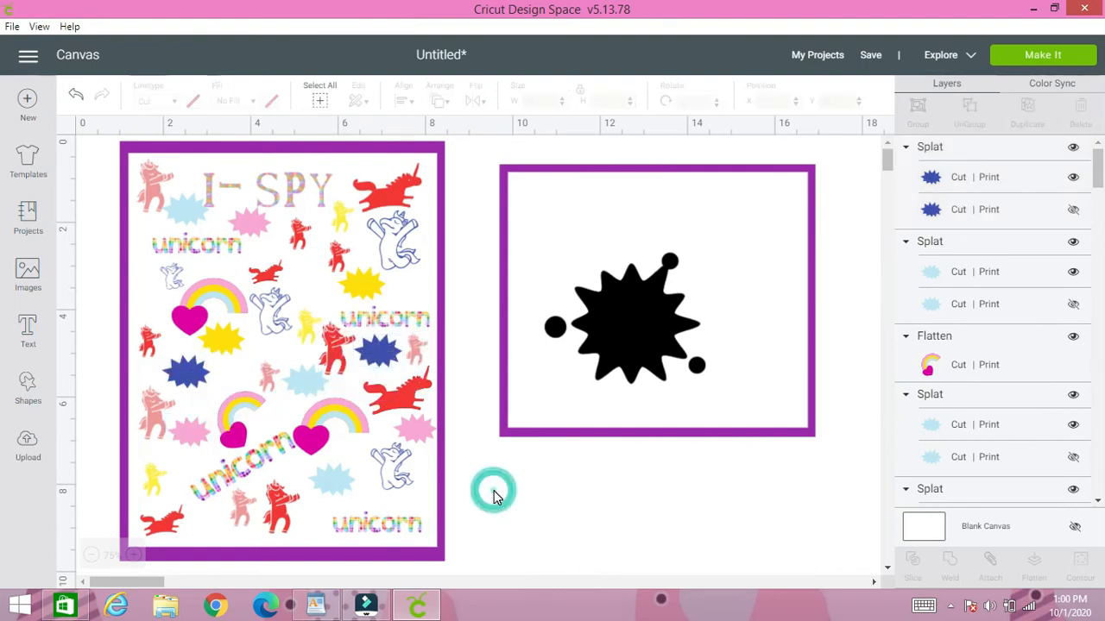
Select the tall frame with everything in it, group it and flatten it into one printable image.
left_click_drag(463, 549, 151, 156)
left_click(917, 112)
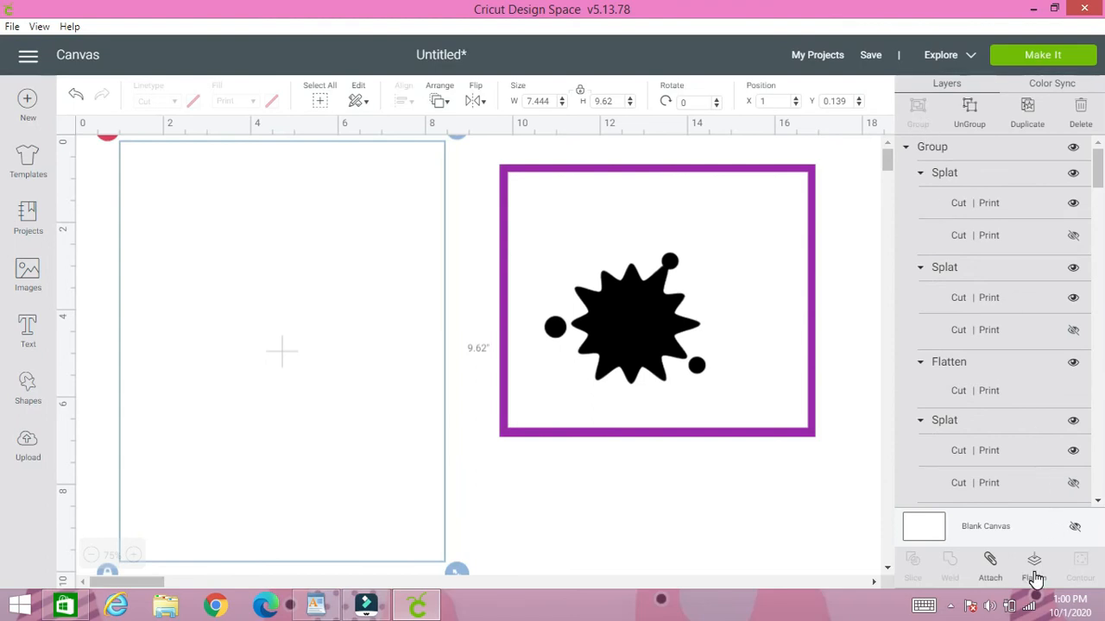
left_click(1035, 577)
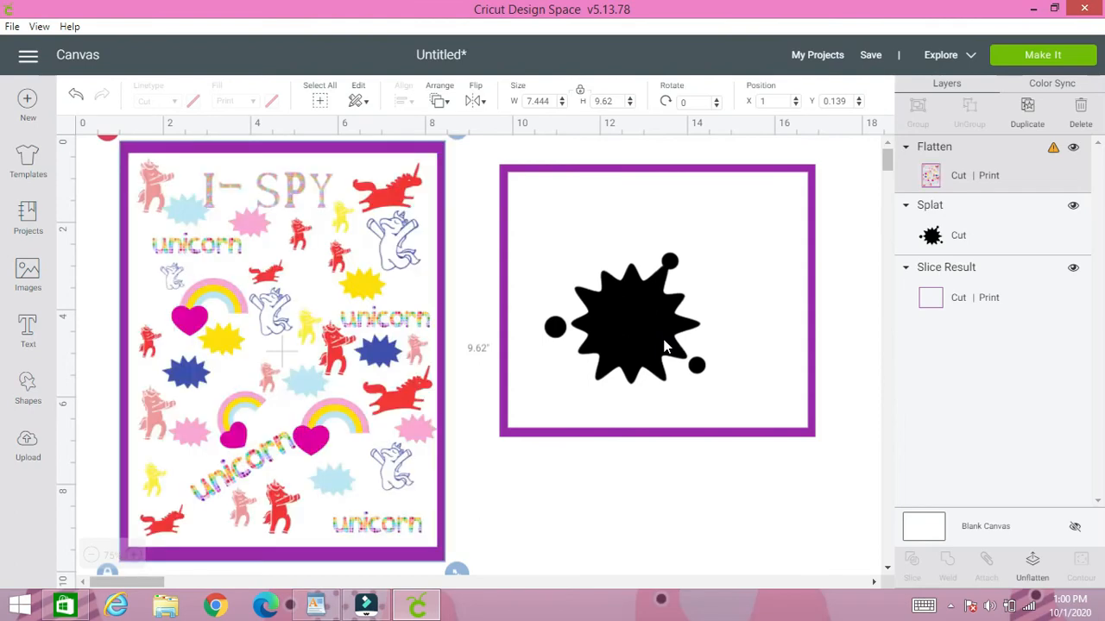
left_click(666, 345)
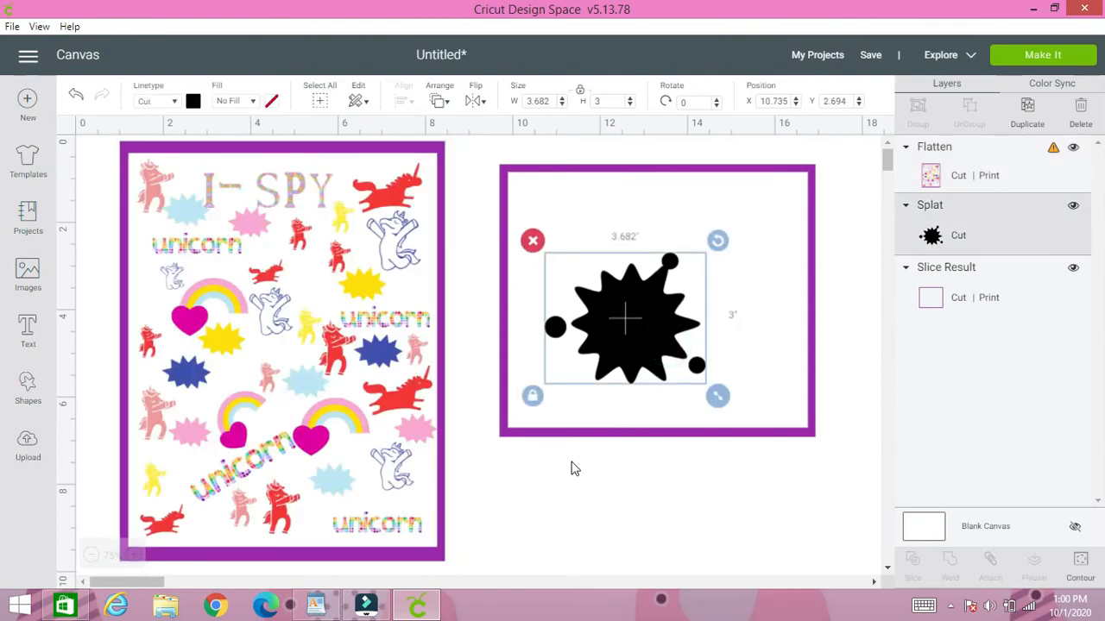
left_click(367, 606)
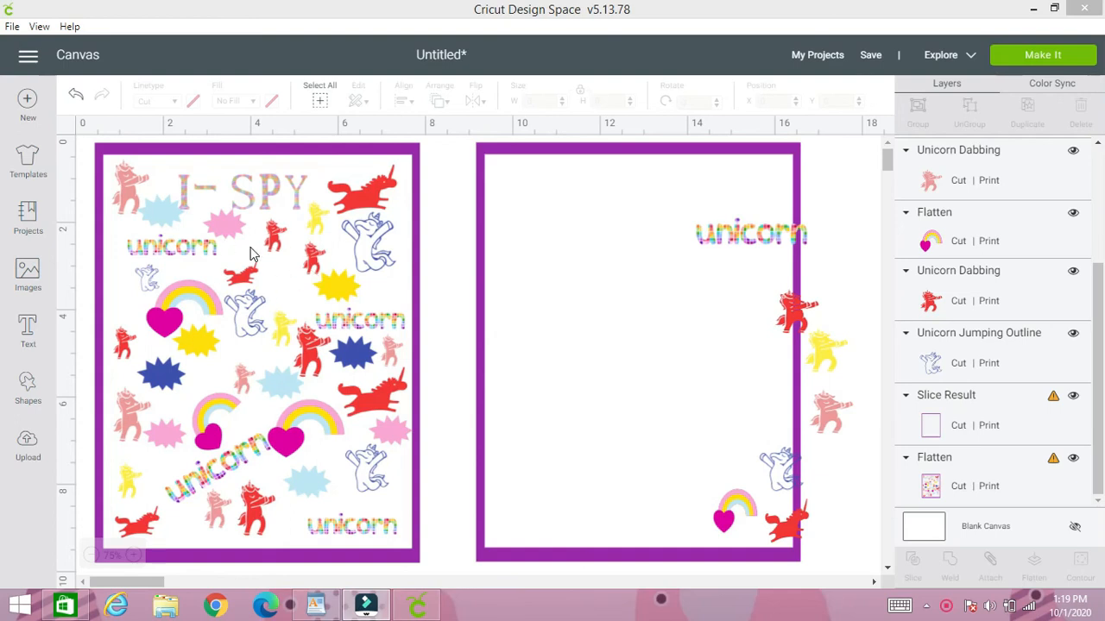
Compare the size of the empty second frame with that of the flattened I-Spy page.
left_click(483, 173)
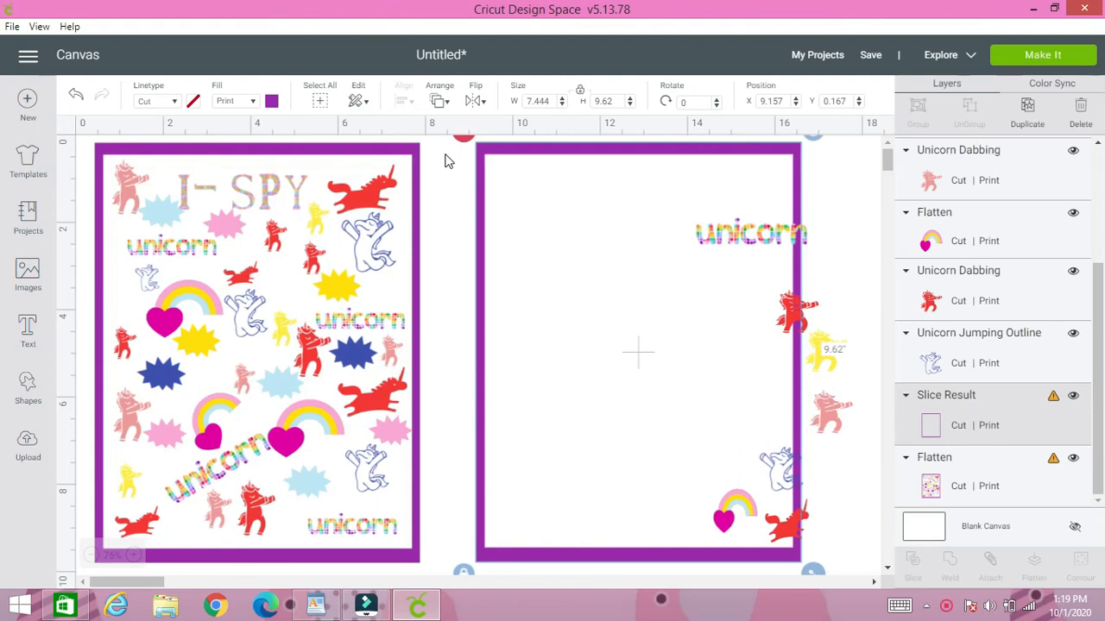
left_click(388, 155)
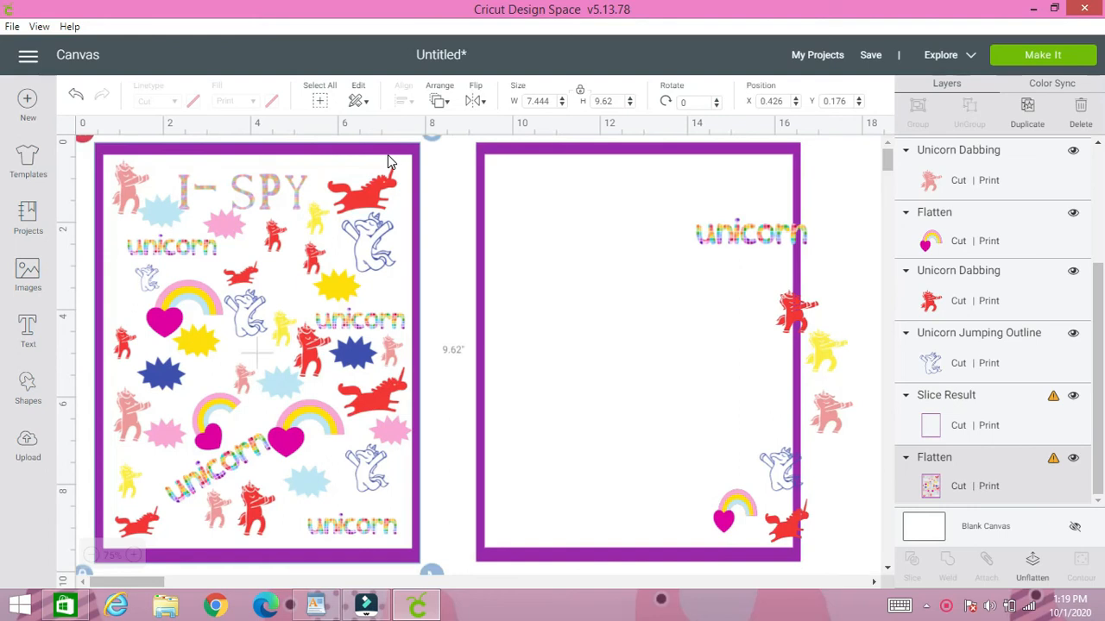
left_click(484, 165)
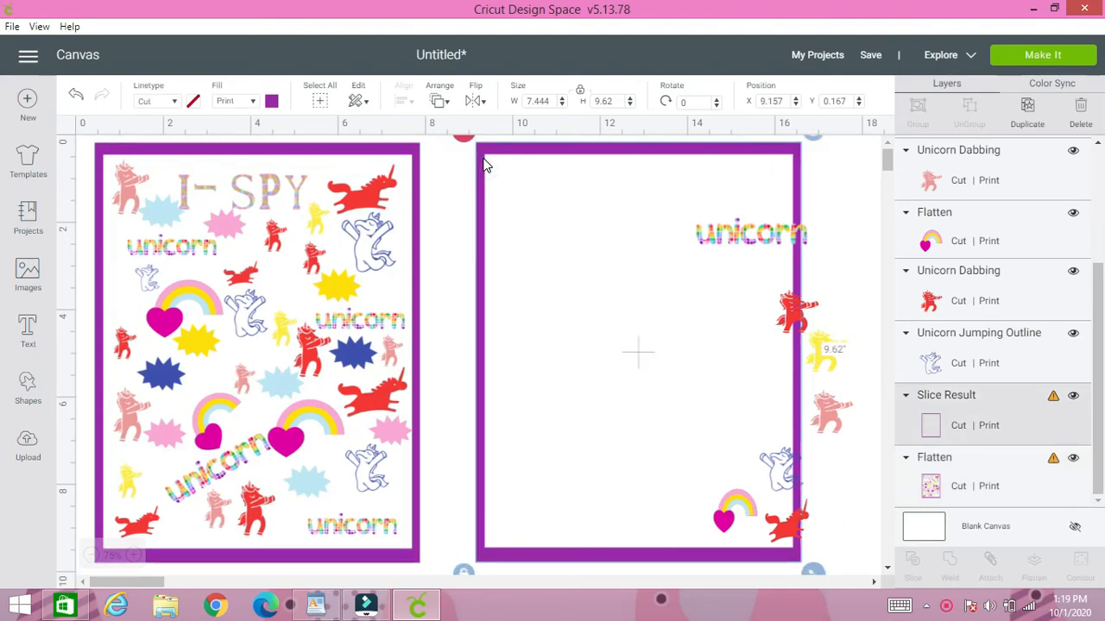
left_click(582, 88)
left_click(579, 90)
Add the text "HOW MANY?" and move it inside the top of the empty second frame.
left_click(30, 338)
left_click(247, 486)
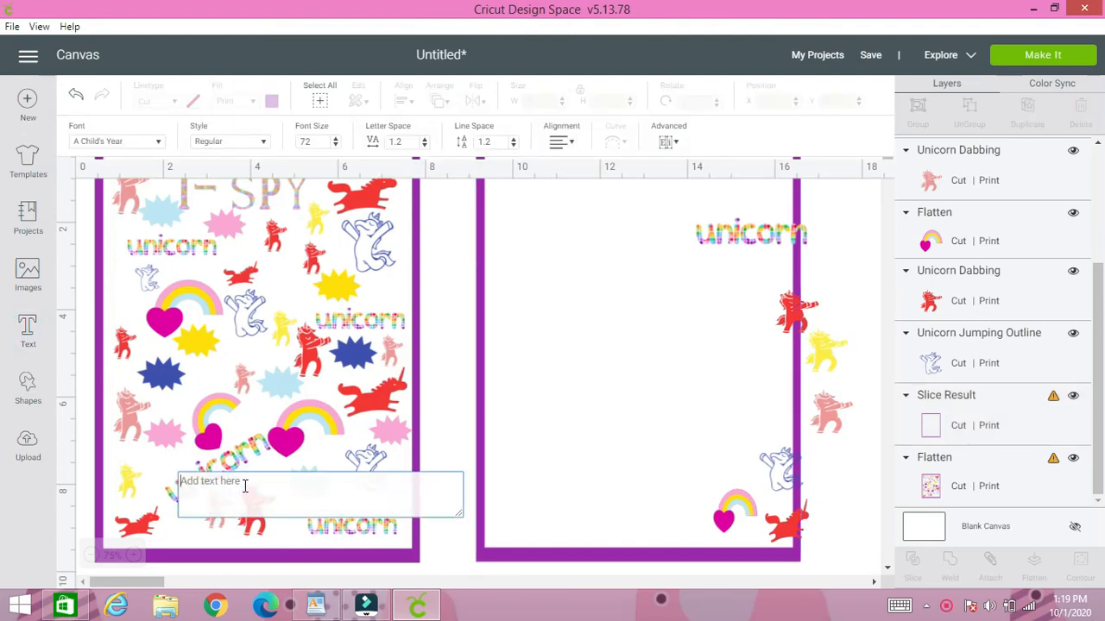
type("H")
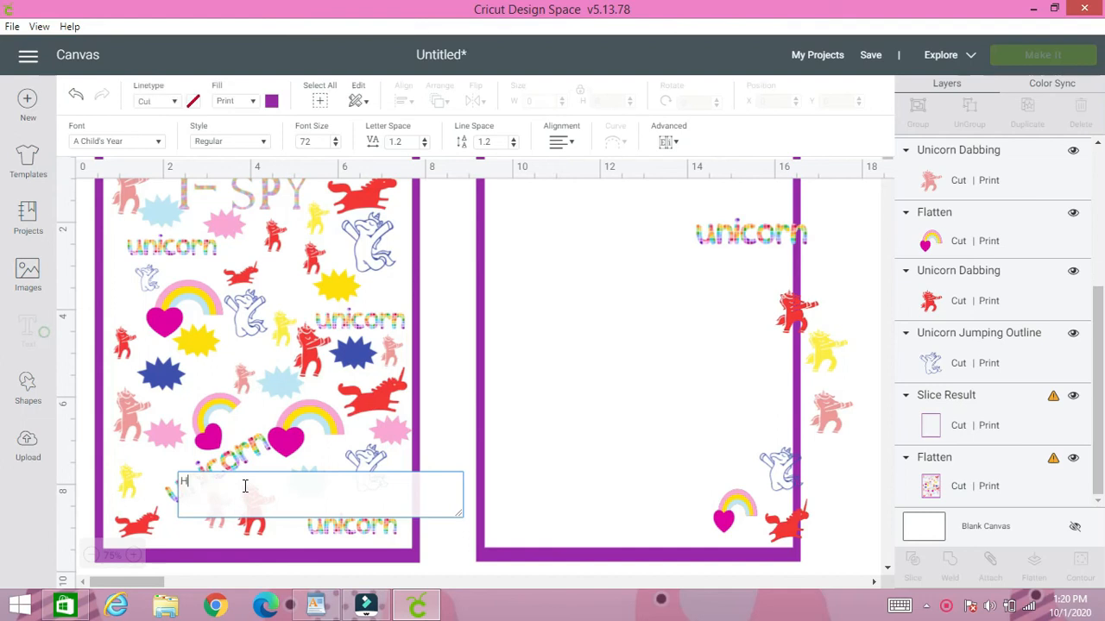
type("OW MANY?")
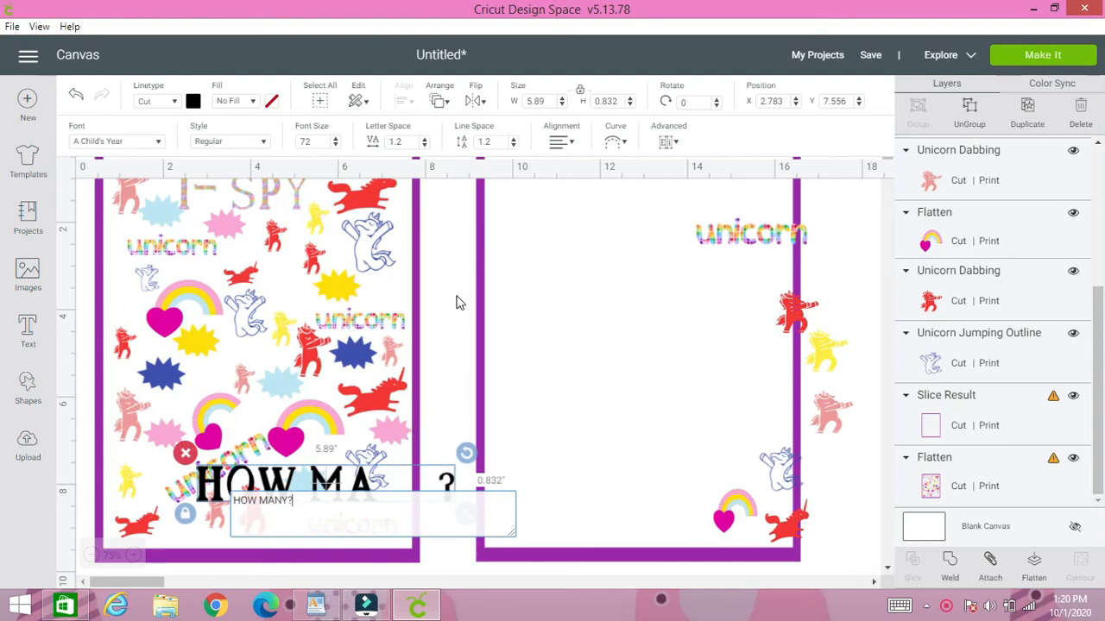
left_click_drag(303, 474, 775, 137)
left_click(367, 484)
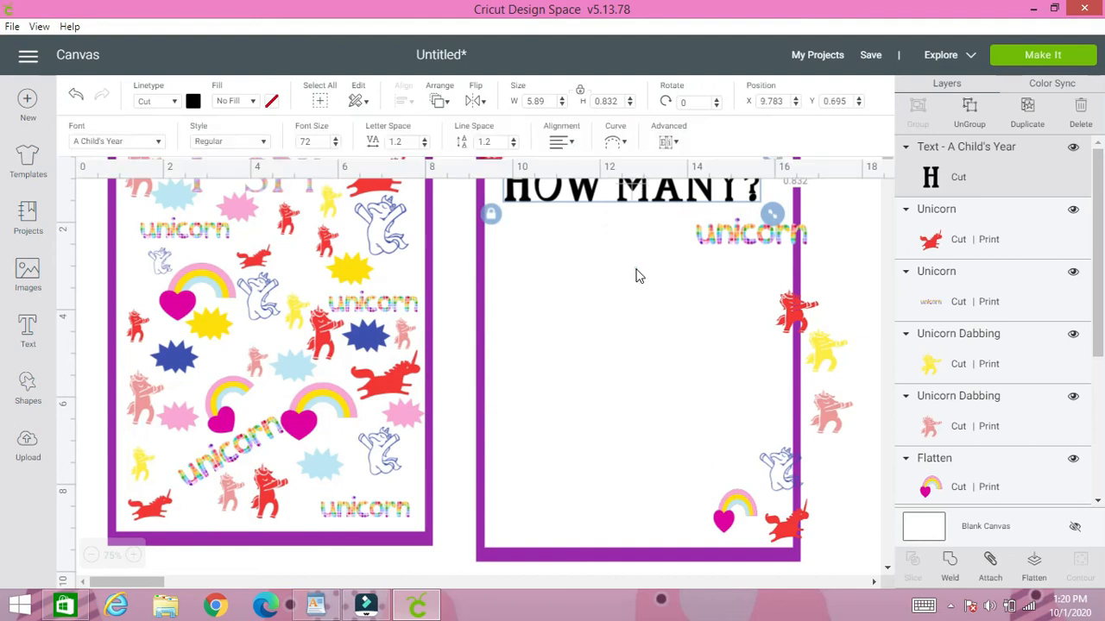
left_click(567, 256)
left_click(550, 197)
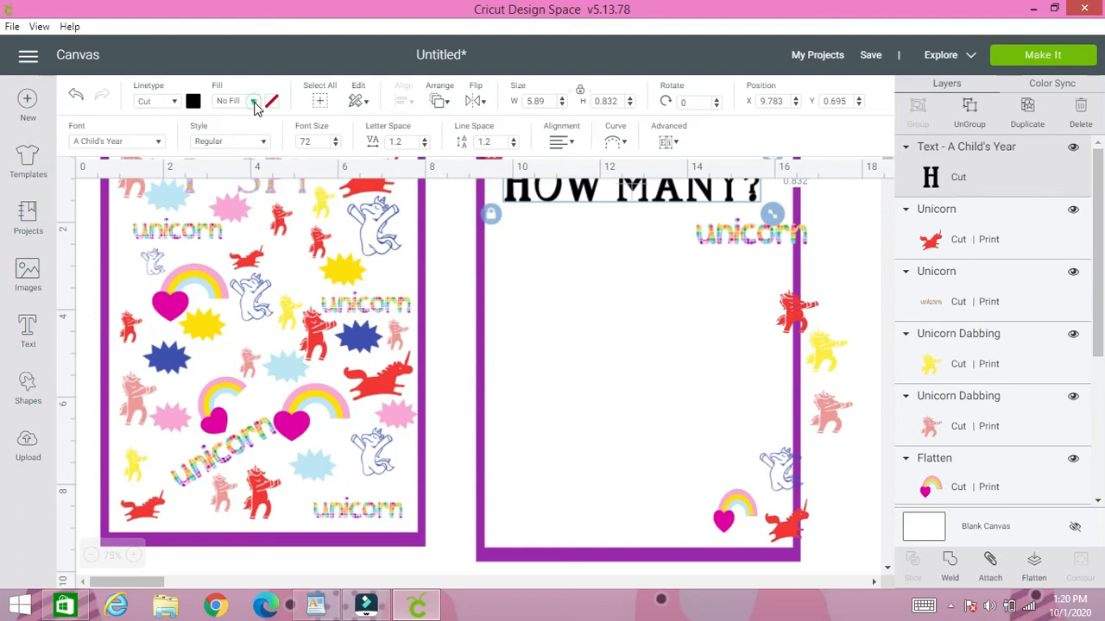
Set the "HOW MANY?" text's fill to Print with the multicoloured rainbow pattern used on the "unicorn" words.
left_click(254, 102)
left_click(264, 140)
left_click(273, 102)
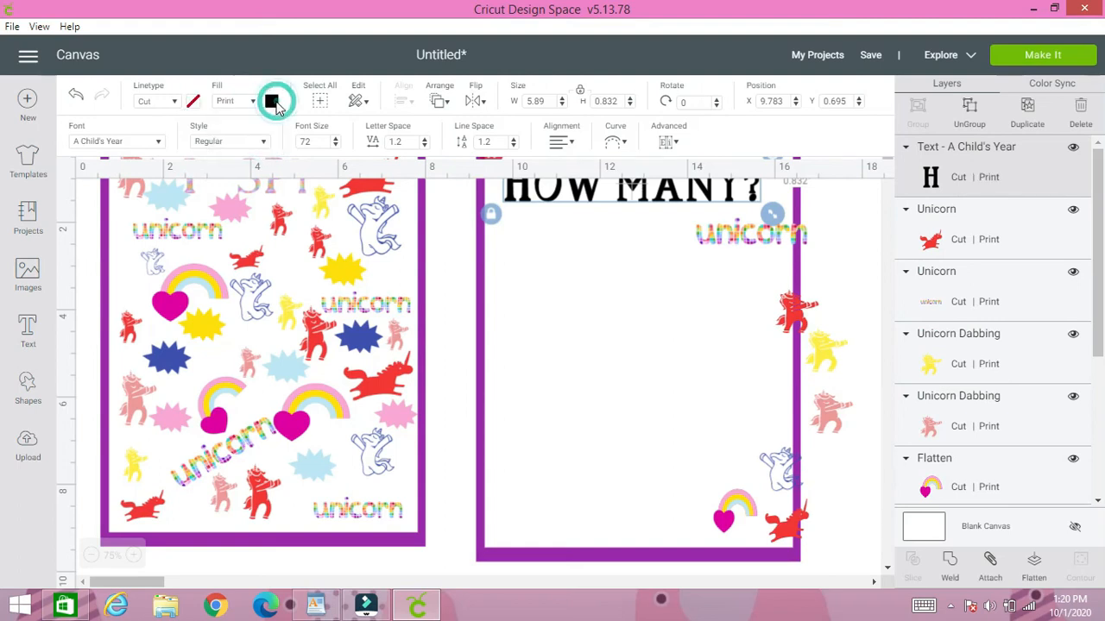
left_click(307, 166)
left_click(323, 213)
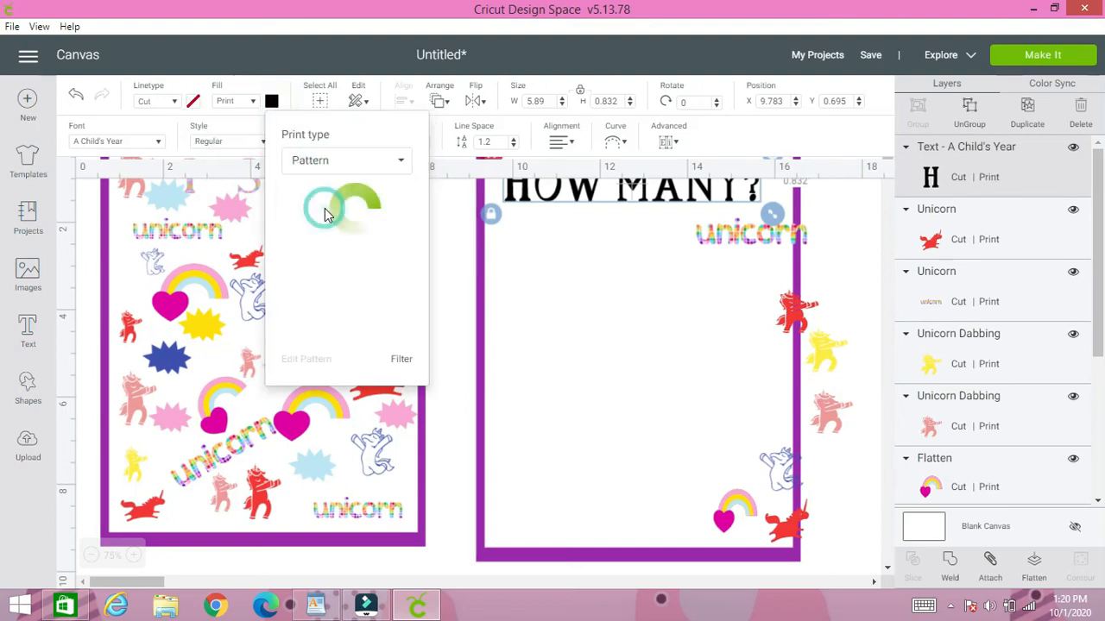
scroll(349, 270, "down", 3)
scroll(350, 270, "down", 5)
left_click(349, 247)
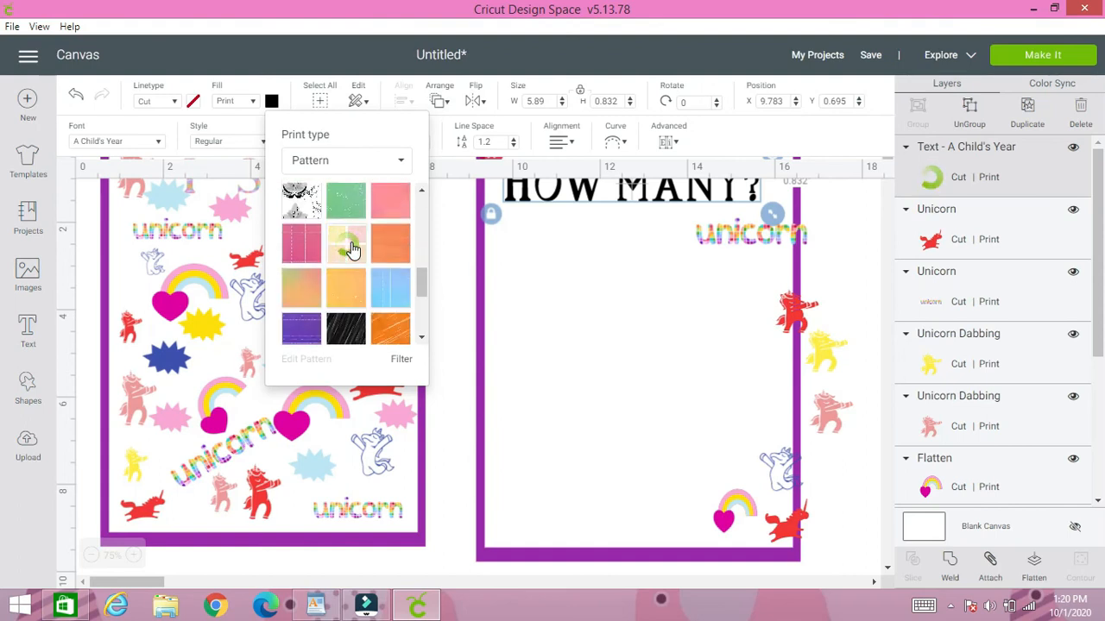
scroll(580, 302, "up", 1)
left_click(580, 302)
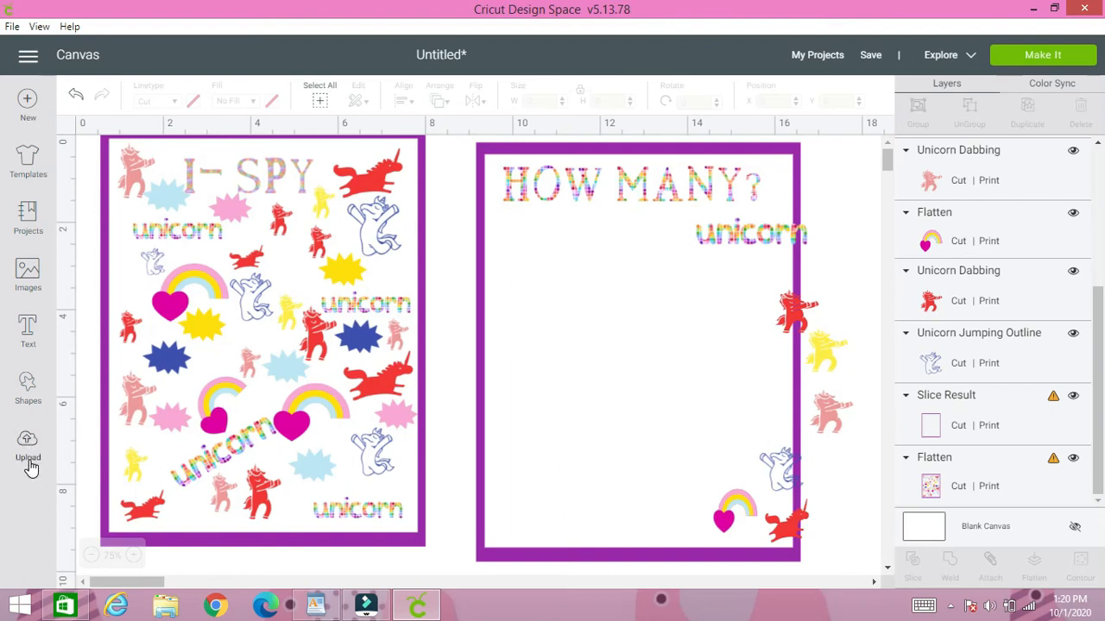
Insert a score line, rotate it 89.2 degrees to lie horizontally, and place it below "HOW MANY?" at the second frame's left side.
left_click(24, 395)
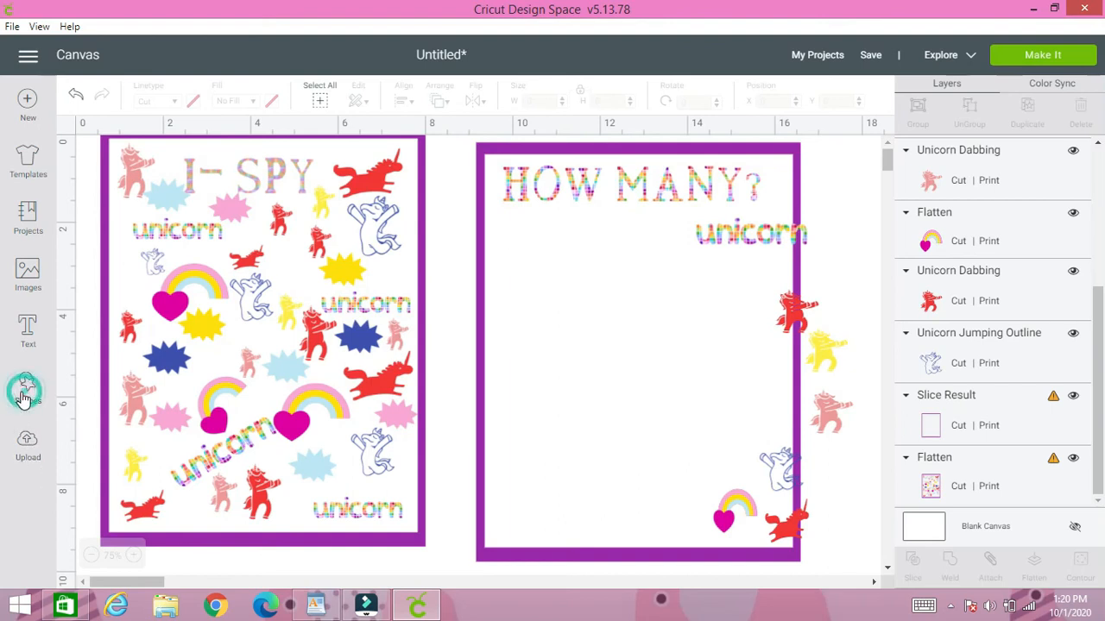
left_click(156, 500)
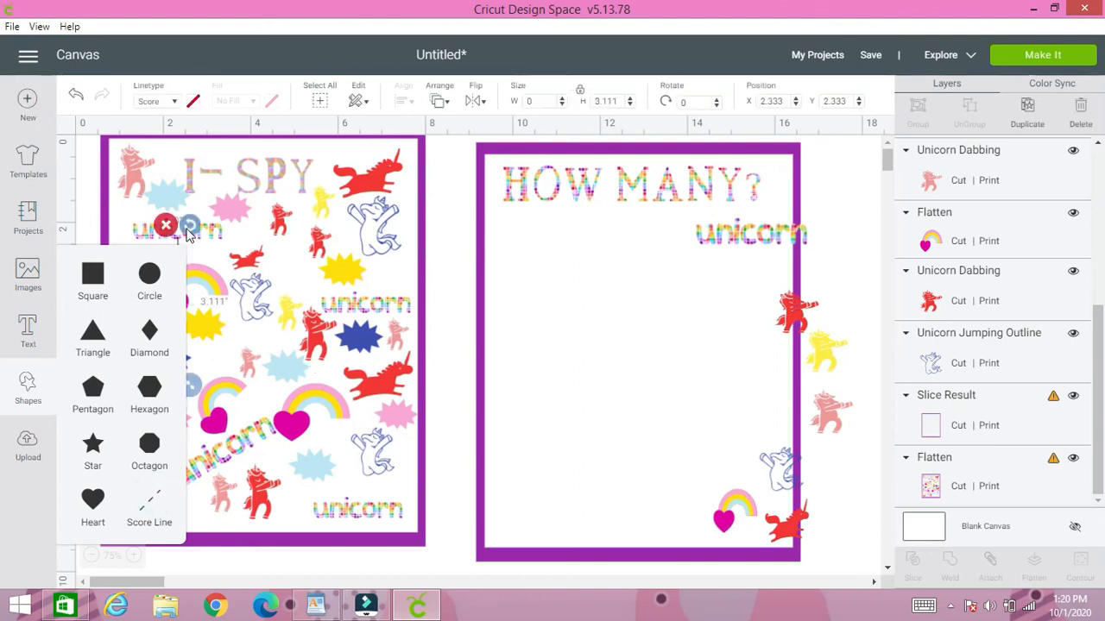
left_click_drag(189, 225, 633, 243)
left_click(620, 298)
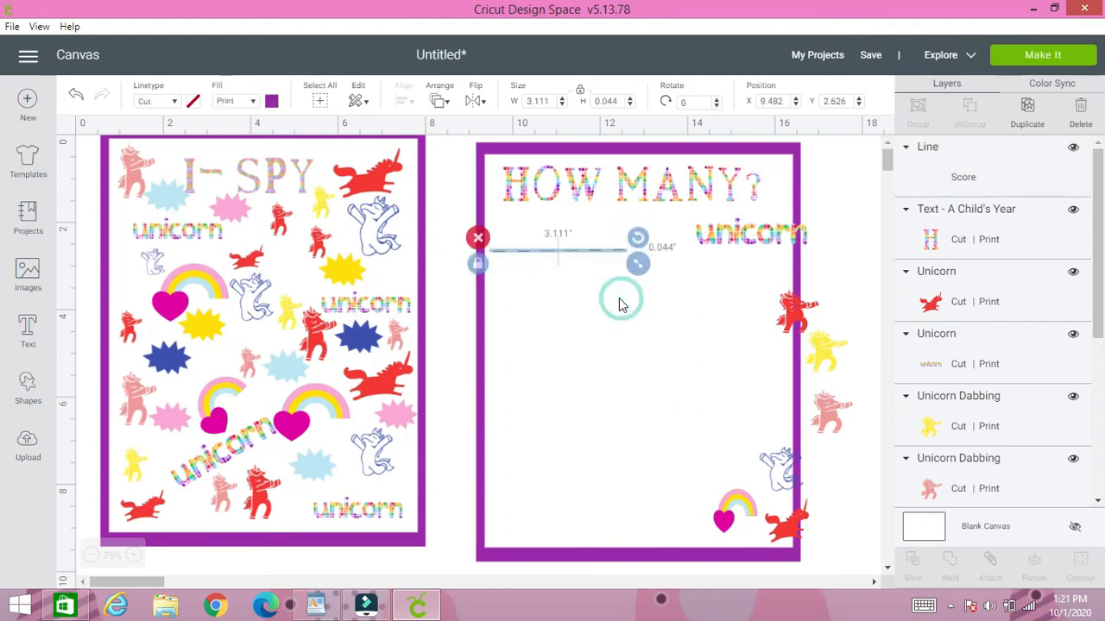
left_click(550, 257)
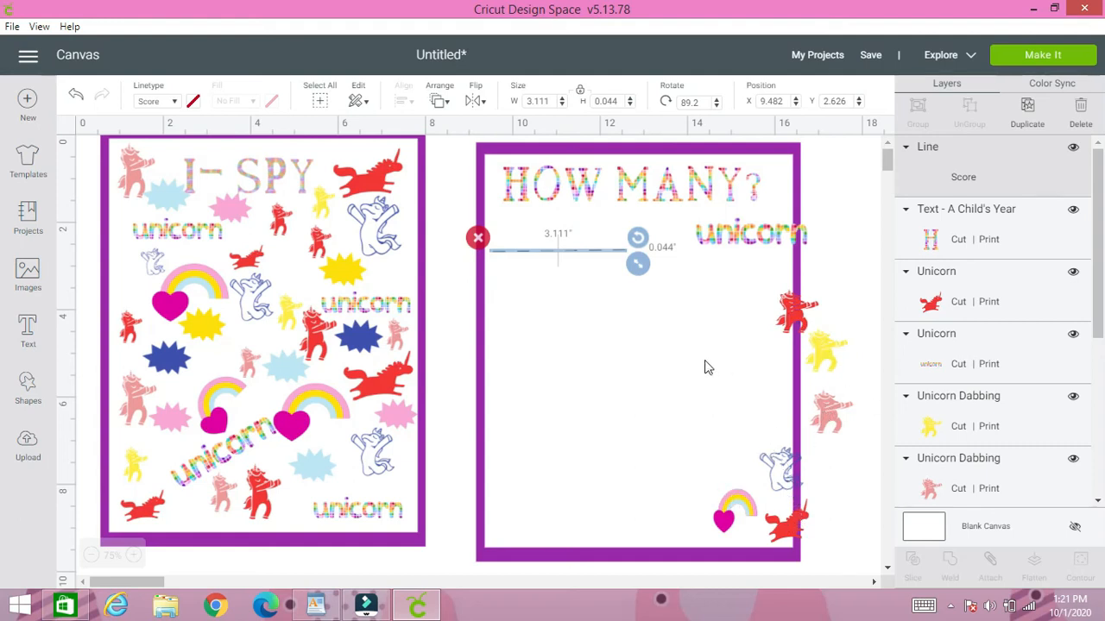
Duplicate the score line six times, stacking the copies below the first in an evenly spaced column down the second frame.
left_click(1026, 112)
left_click_drag(555, 256, 535, 303)
left_click(1028, 111)
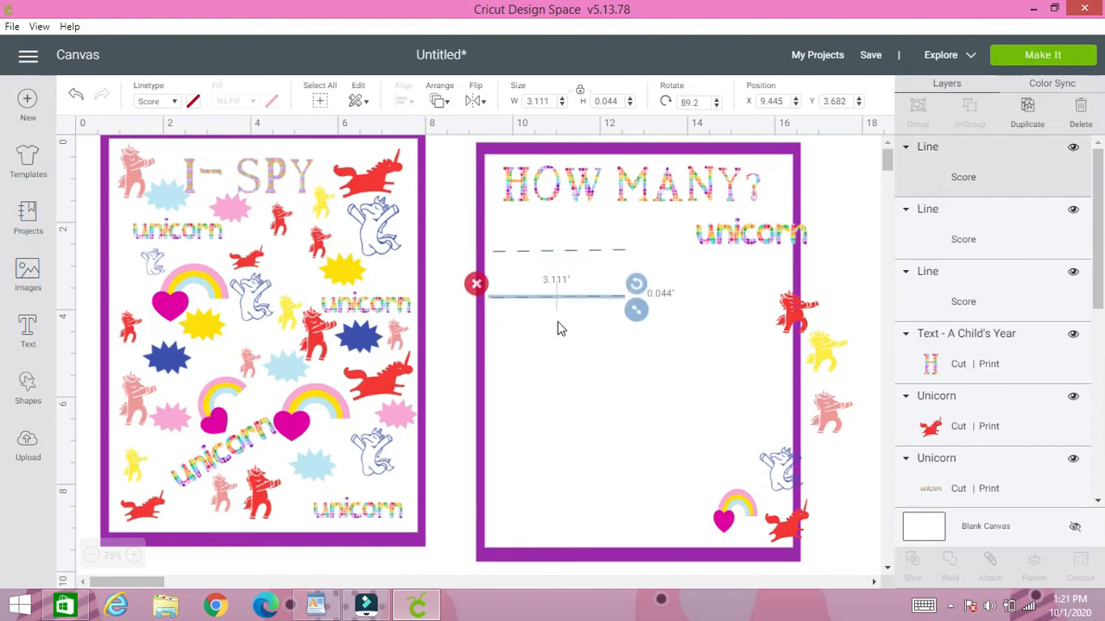
left_click_drag(542, 350, 530, 362)
left_click(1027, 113)
left_click_drag(565, 373, 545, 410)
left_click(1027, 112)
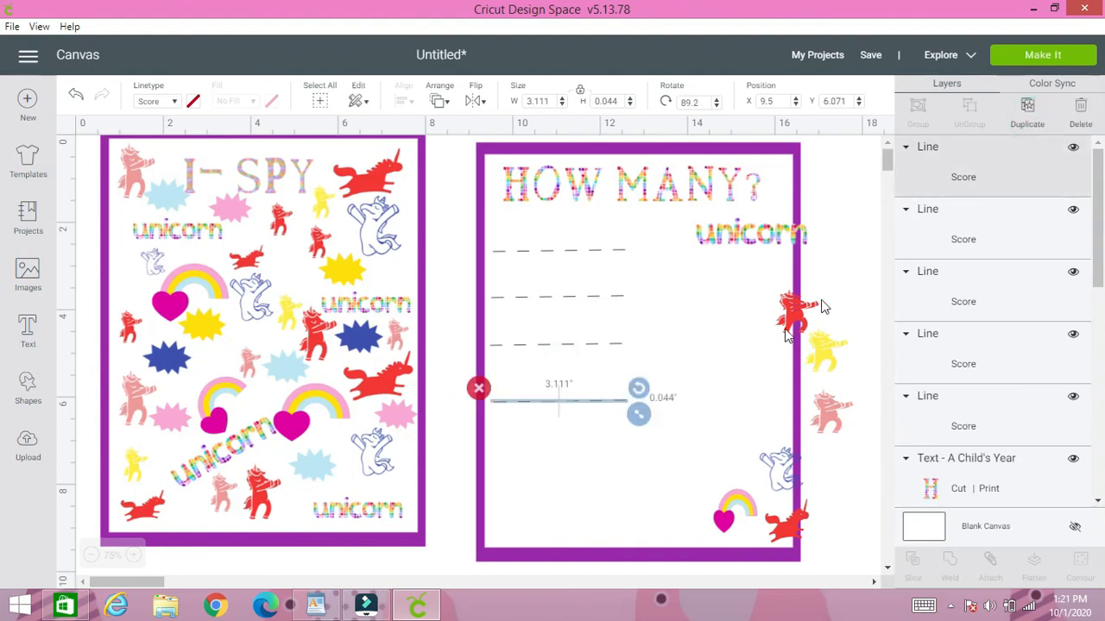
left_click_drag(586, 426, 557, 451)
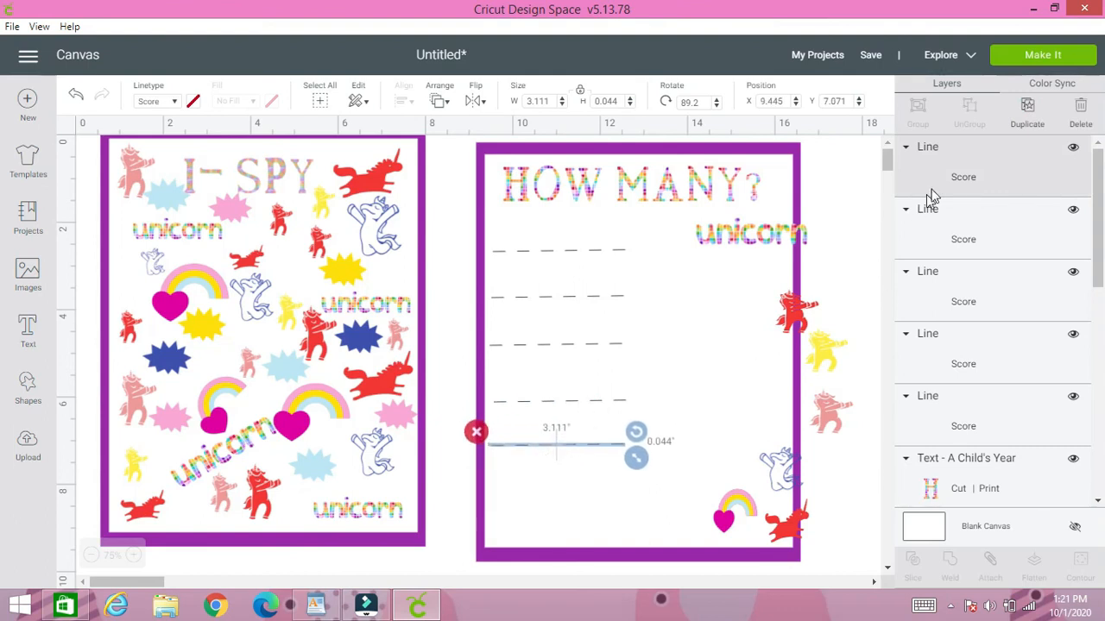
left_click(1027, 110)
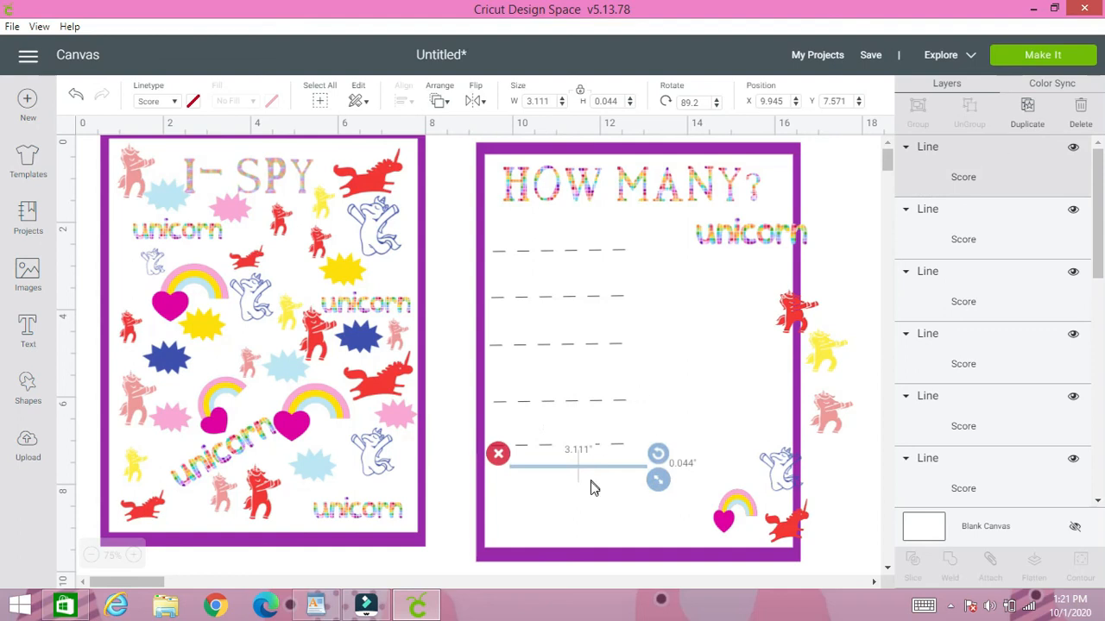
left_click_drag(563, 473, 534, 512)
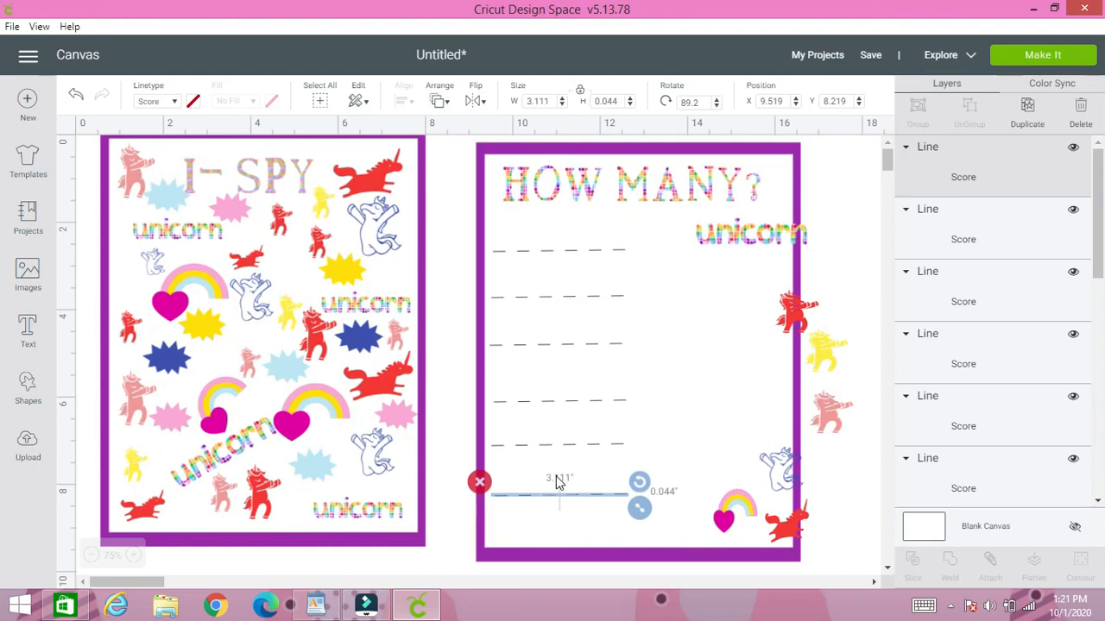
left_click(1027, 114)
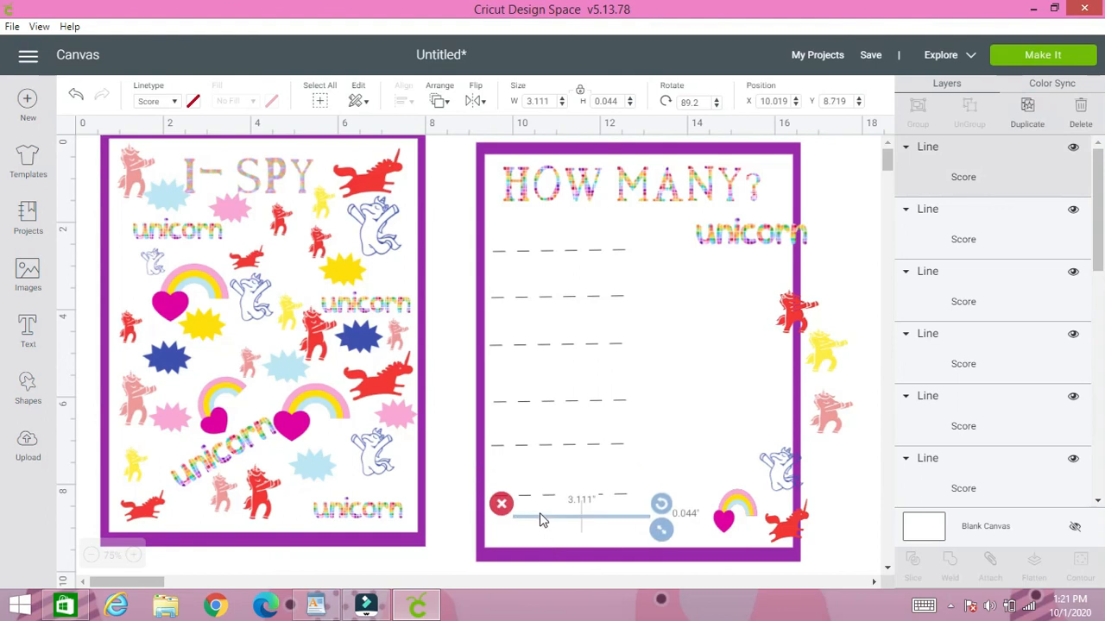
left_click_drag(559, 518, 535, 546)
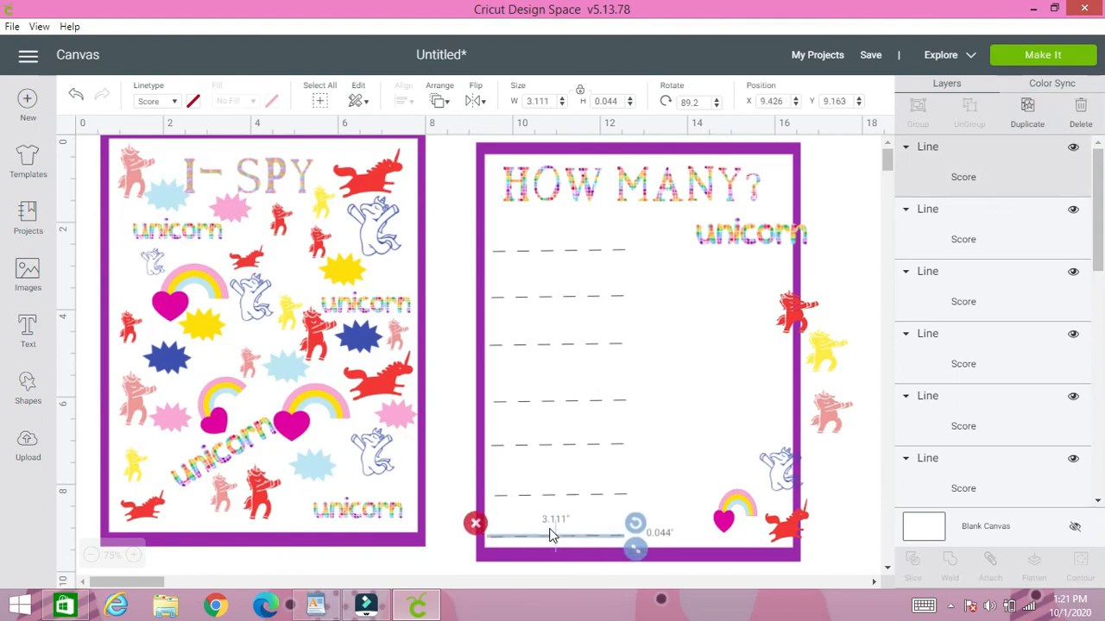
Select the second frame together with all seven score lines and align them to the left.
left_click(681, 415)
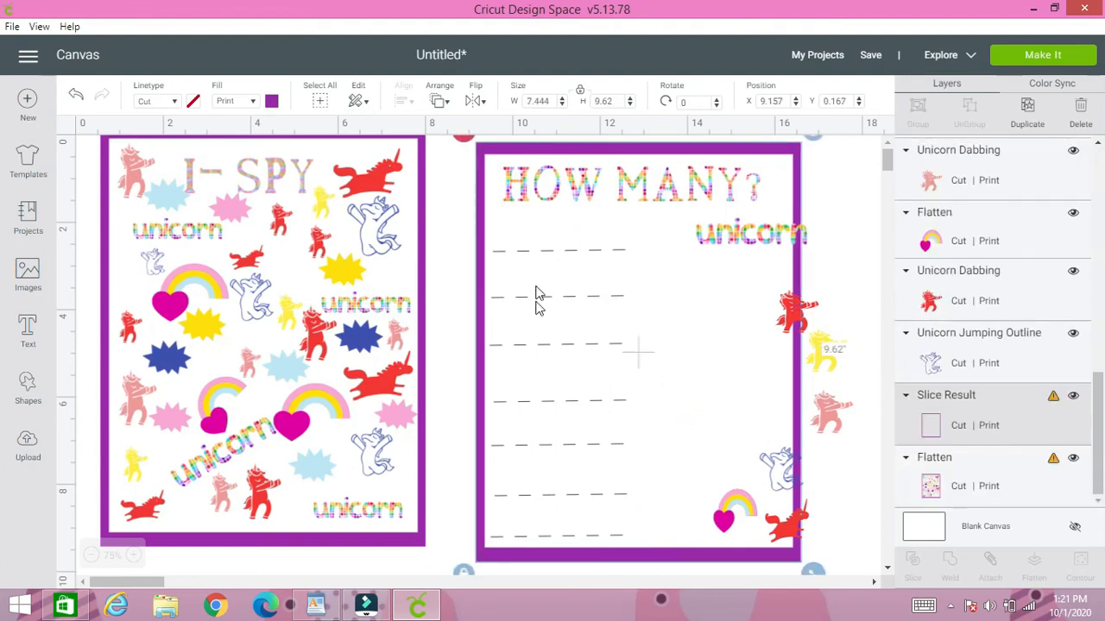
left_click(526, 253, "shift")
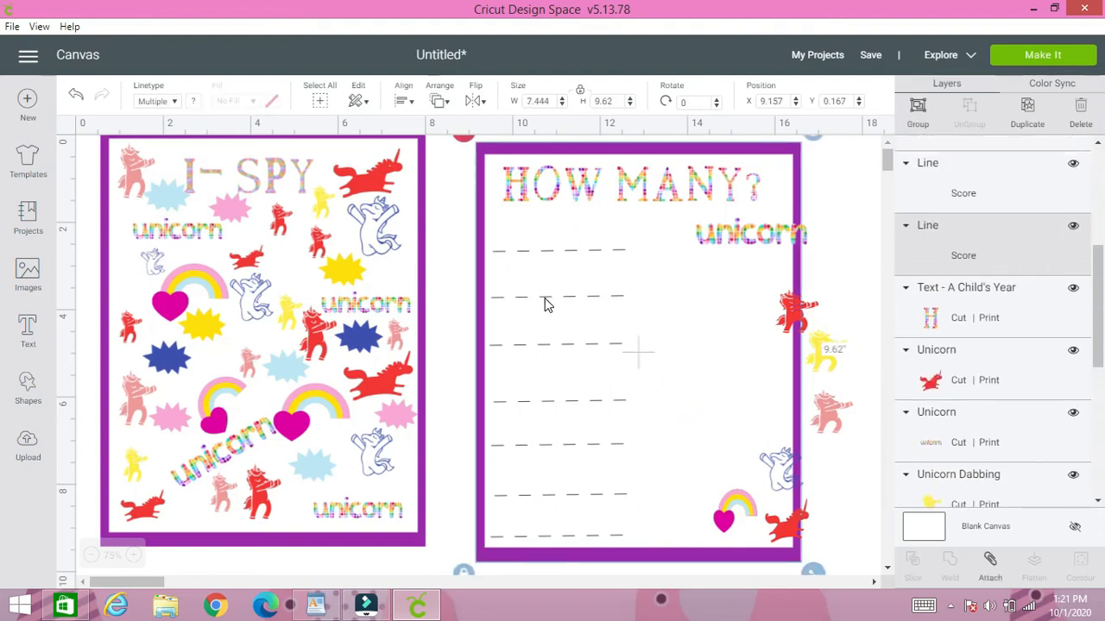
left_click(545, 298, "shift")
left_click(545, 344, "shift")
left_click(564, 401, "shift")
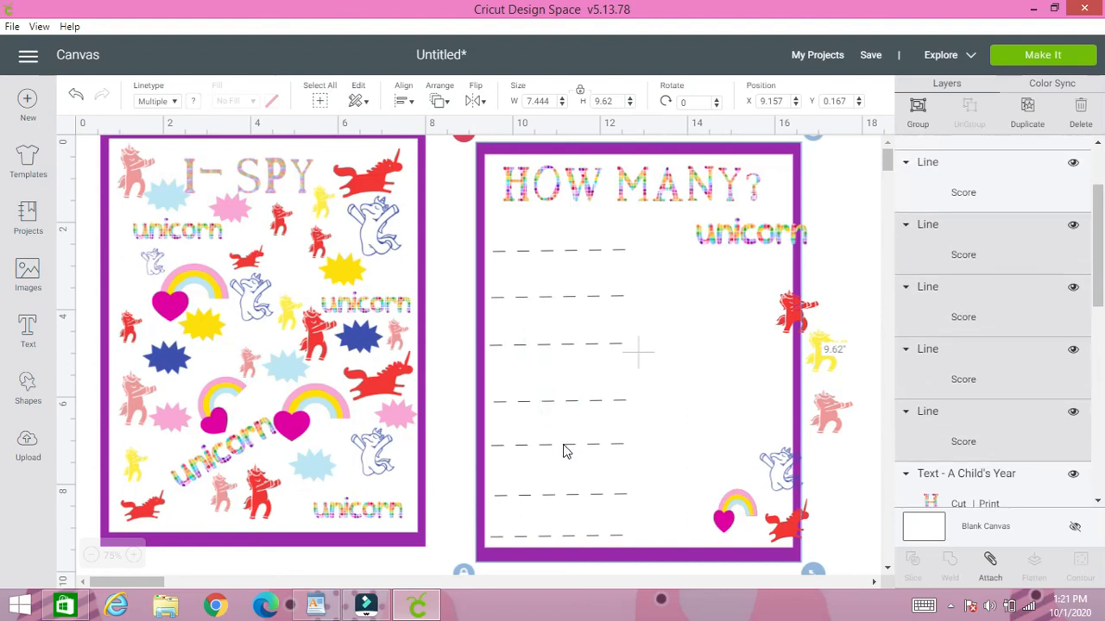
left_click(565, 447, "shift")
left_click(561, 496, "shift")
left_click(557, 535, "shift")
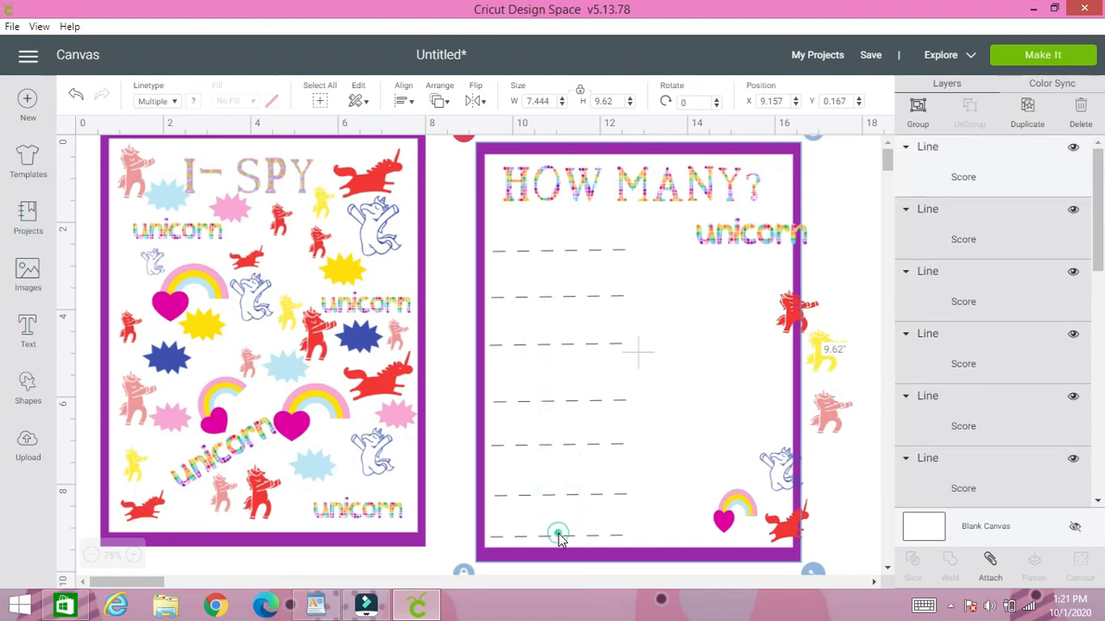
left_click(406, 102)
left_click(435, 148)
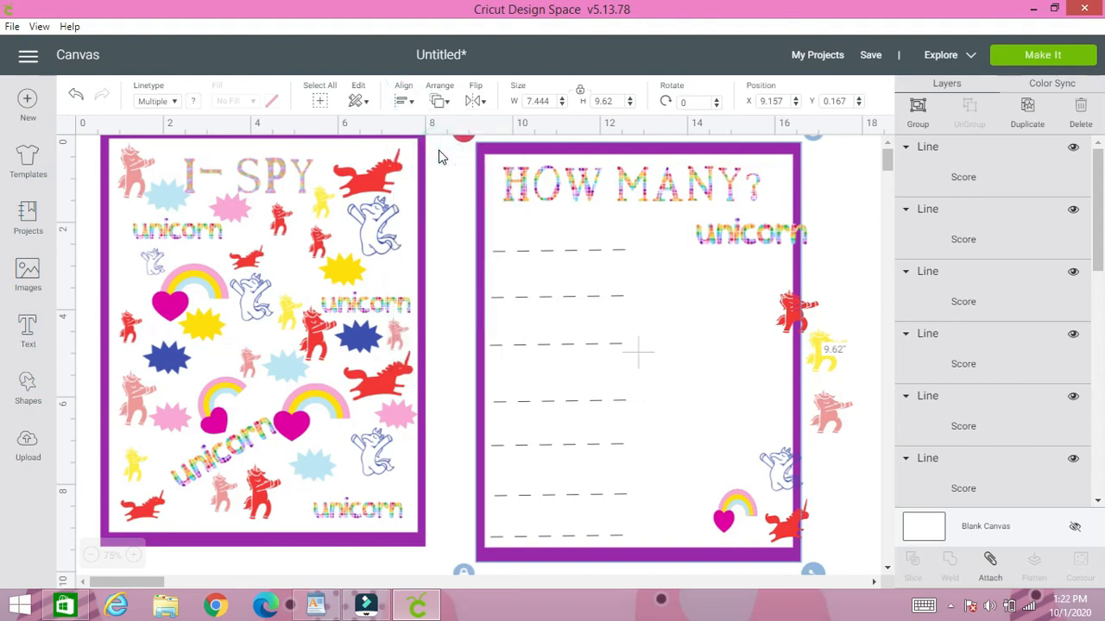
Move the frame and score lines slightly left, and shift the frame alone to X 8.657, Y 0 so the lines sit inside it.
left_click_drag(553, 153, 543, 151)
left_click(577, 242)
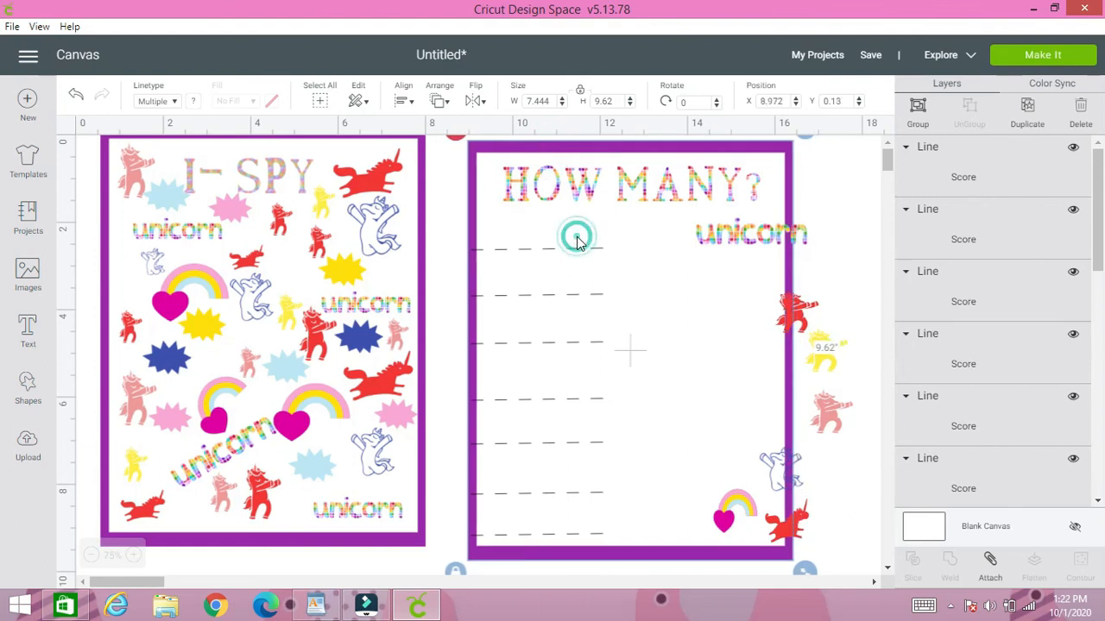
left_click(455, 184)
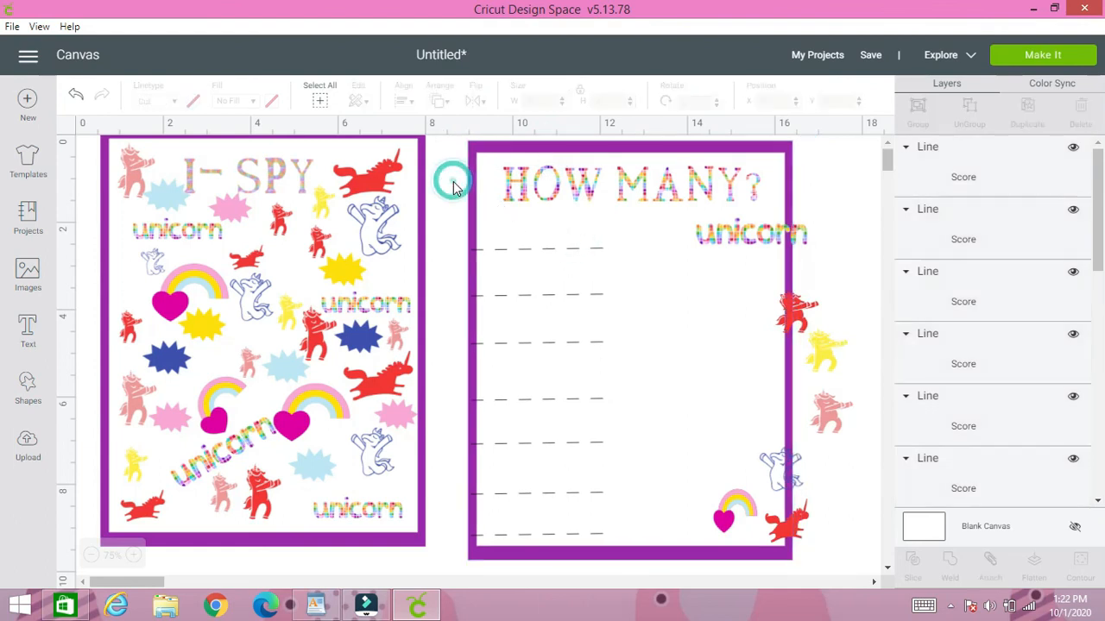
left_click(524, 253)
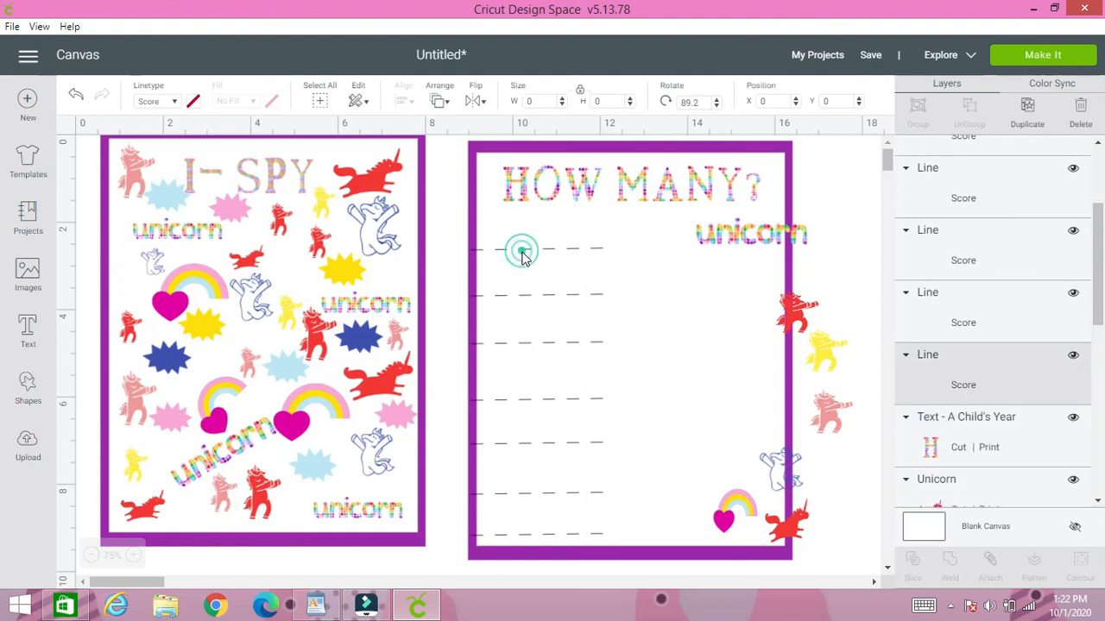
left_click_drag(479, 158, 461, 149)
Recentre the "HOW MANY?" heading in the shifted frame at about X 9.505, Y 0.732.
left_click(649, 185)
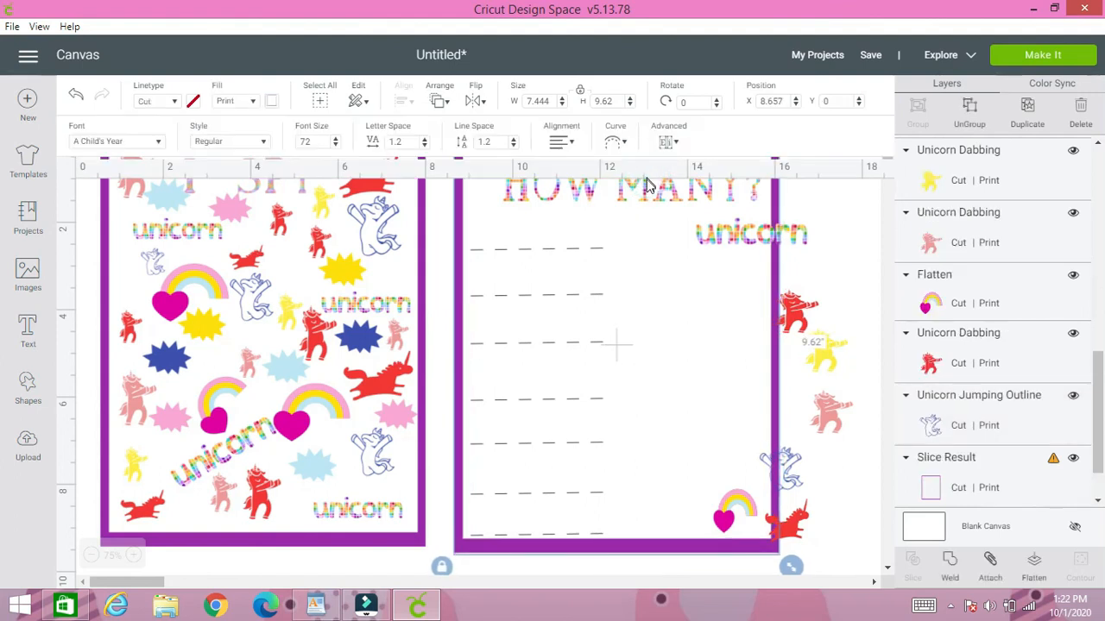
left_click(643, 188)
scroll(637, 194, "up", 1)
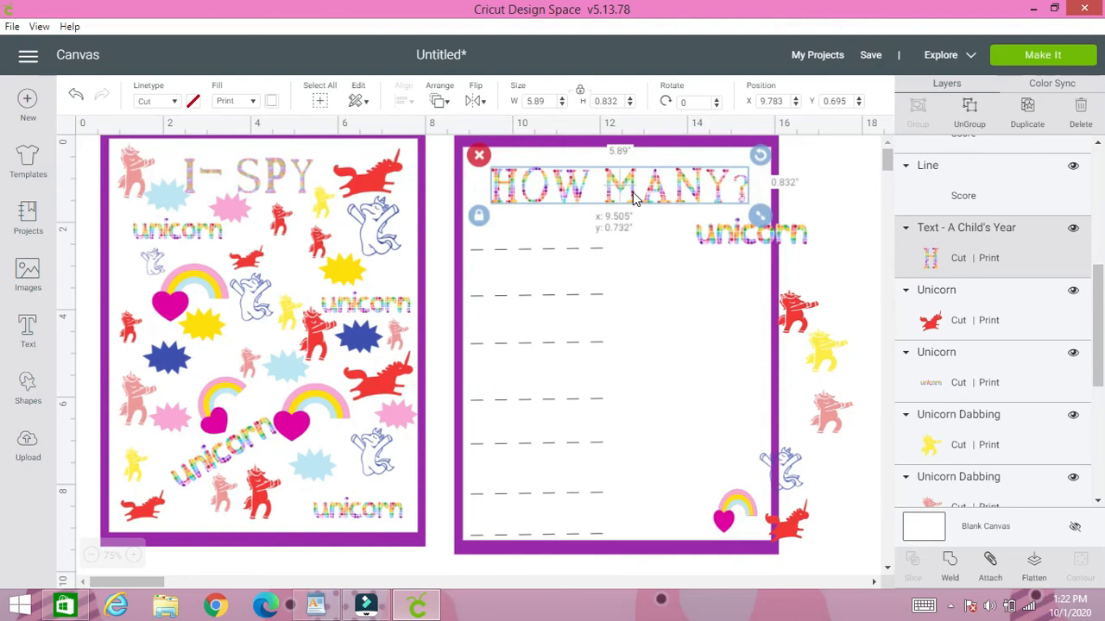
left_click_drag(635, 197, 637, 198)
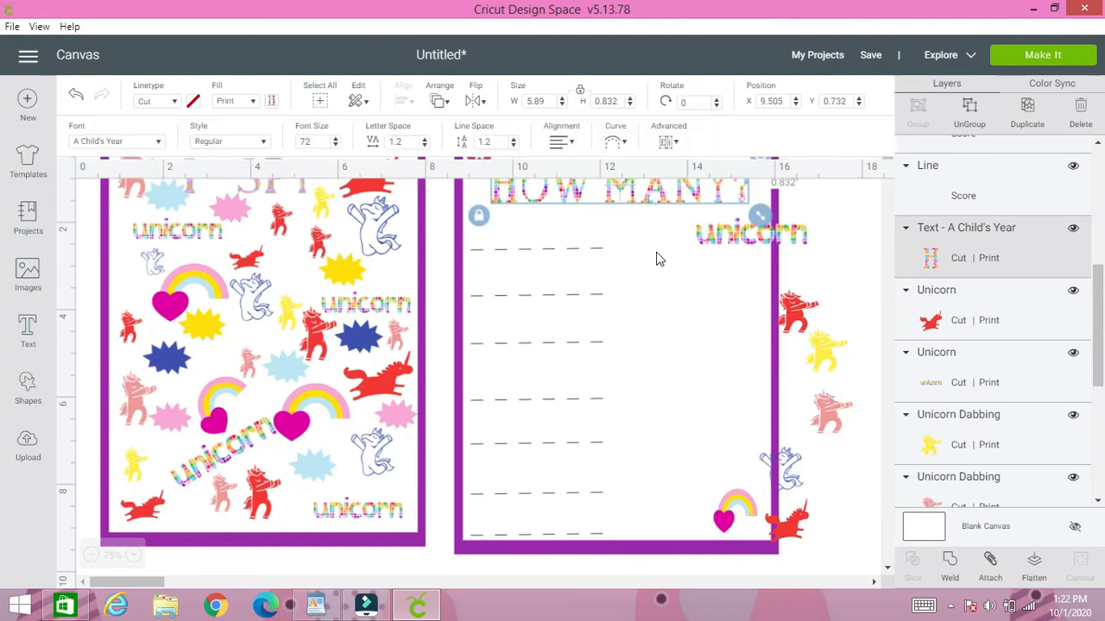
Place the "unicorn" word and the red dabbing unicorn beside the first two score lines, and level the I-Spy page with the second frame.
left_click(715, 229)
left_click_drag(731, 237, 640, 251)
mouse_move(782, 311)
left_mouse_down()
mouse_move(579, 231)
mouse_move(628, 286)
left_mouse_up()
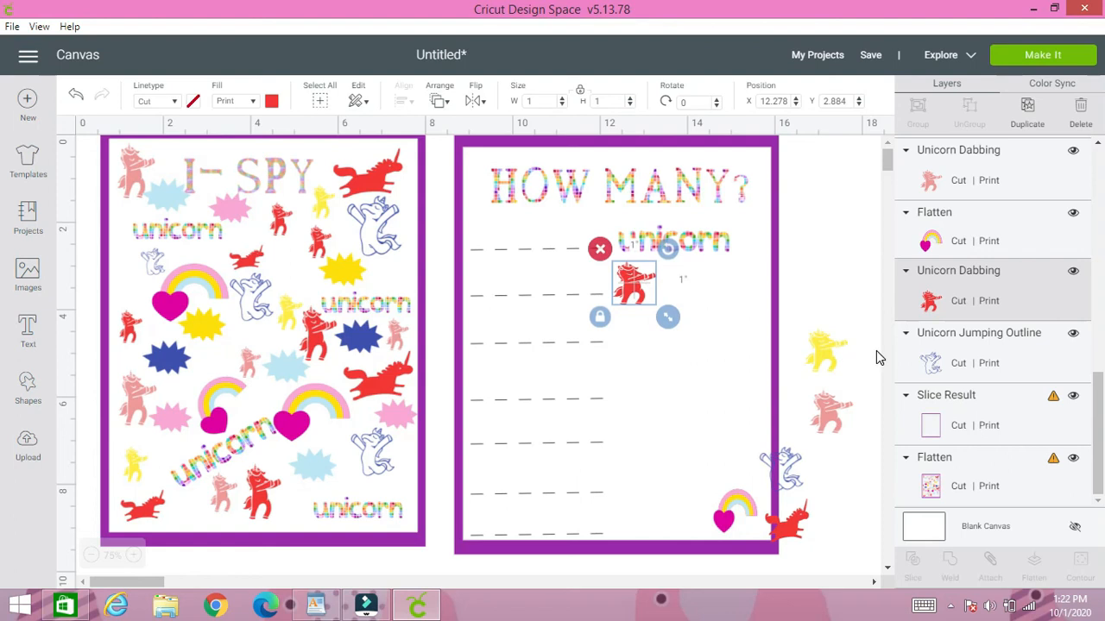
left_click(820, 349)
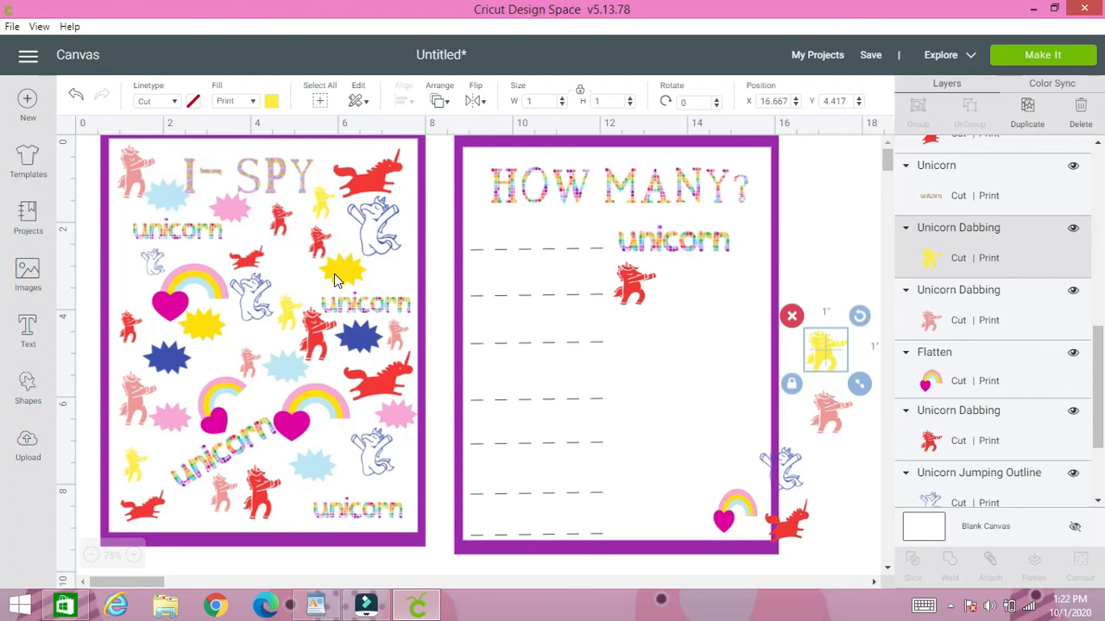
left_click(216, 333)
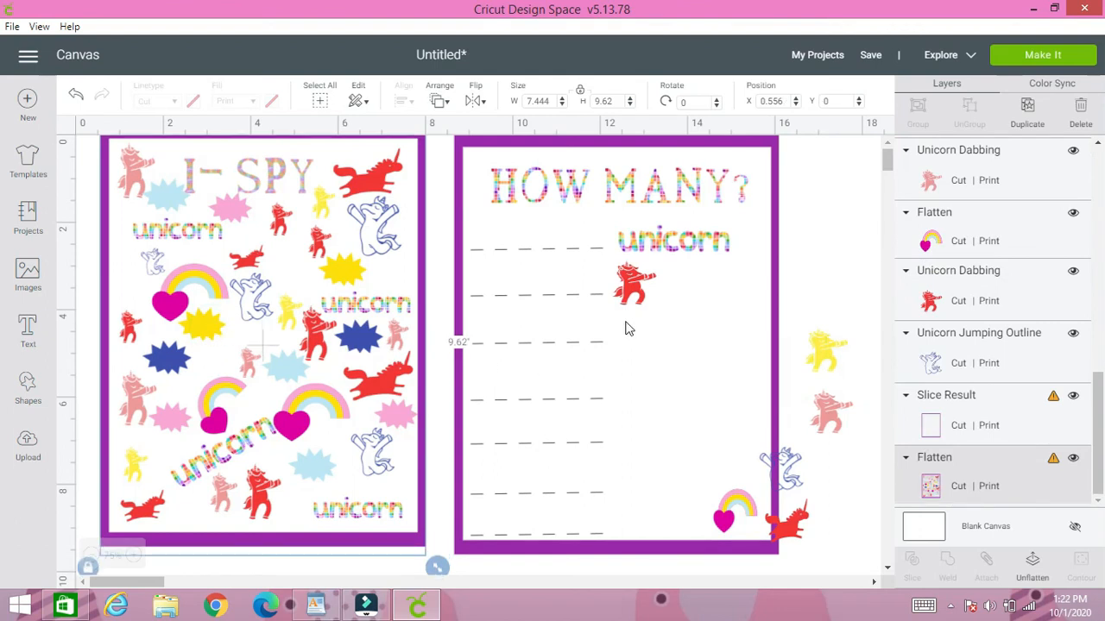
Place the yellow and pink dabbing unicorns, the outlined unicorn, the rainbow heart and the red running unicorn beside the remaining five score lines.
left_click(817, 350)
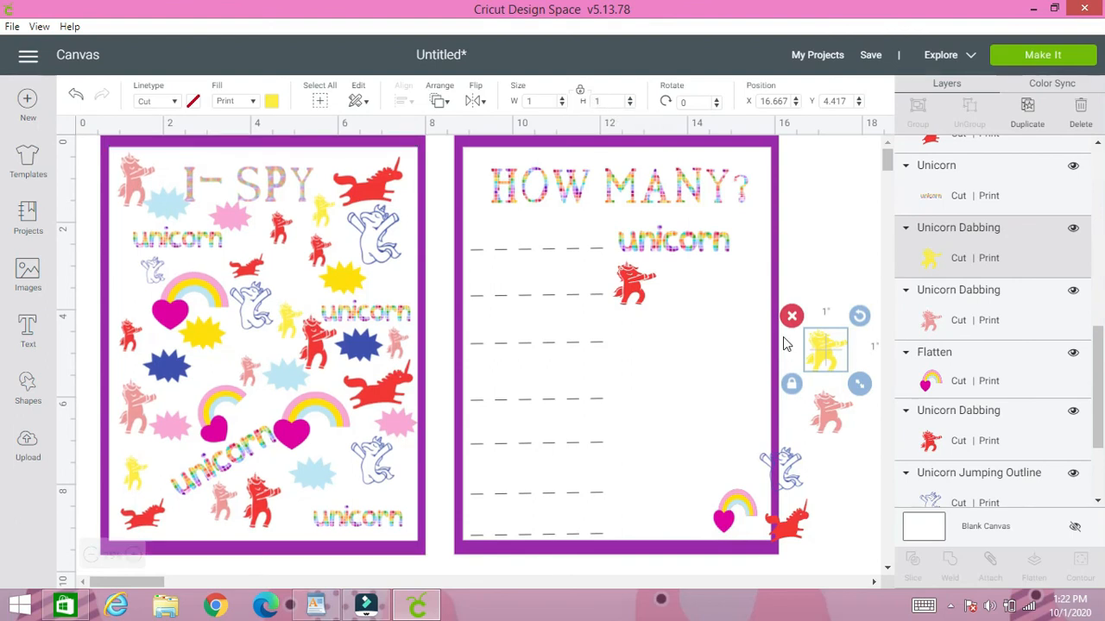
mouse_move(838, 357)
left_mouse_down()
mouse_move(713, 348)
mouse_move(649, 317)
mouse_move(664, 331)
left_mouse_up()
mouse_move(835, 416)
left_mouse_down()
mouse_move(668, 378)
mouse_move(591, 385)
left_mouse_up()
mouse_move(771, 462)
left_mouse_down()
mouse_move(642, 449)
mouse_move(628, 434)
left_mouse_up()
left_click_drag(732, 516, 628, 496)
left_click_drag(764, 523, 678, 529)
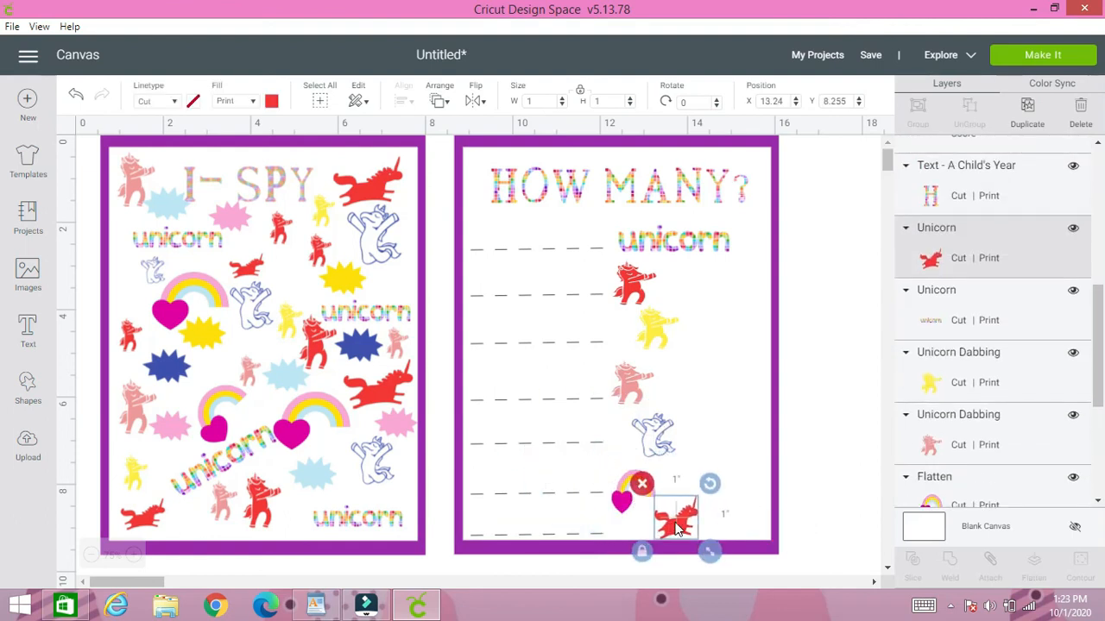
Select the entire "HOW MANY?" page with its frame, lines and pictures, group it, attach it and clear the selection.
left_click(809, 530)
left_click_drag(790, 549, 455, 141)
left_click(922, 106)
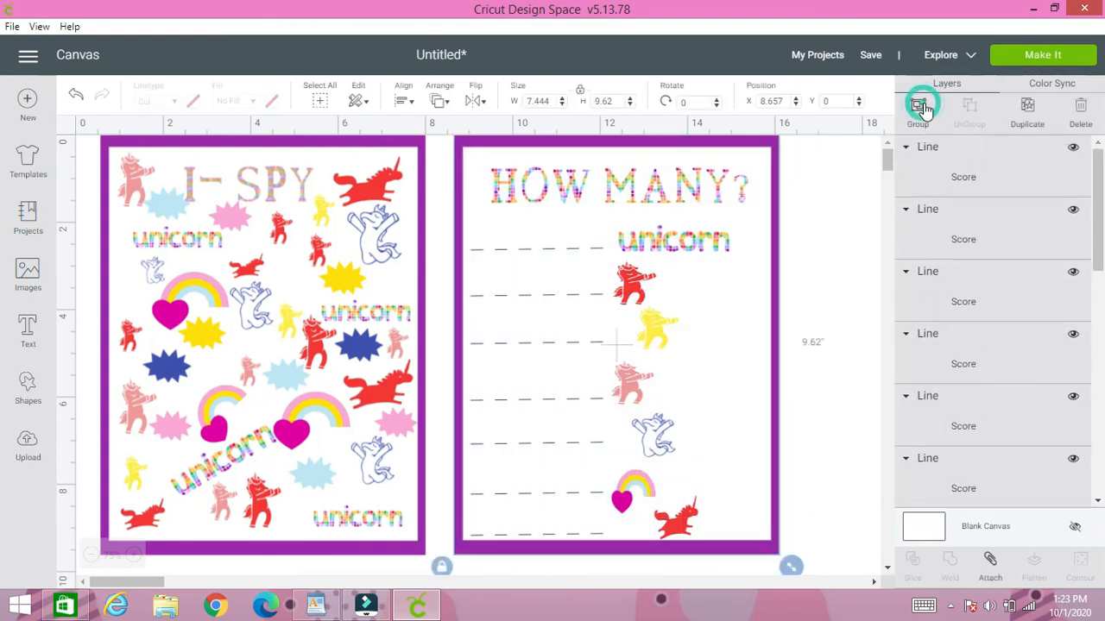
left_click(991, 565)
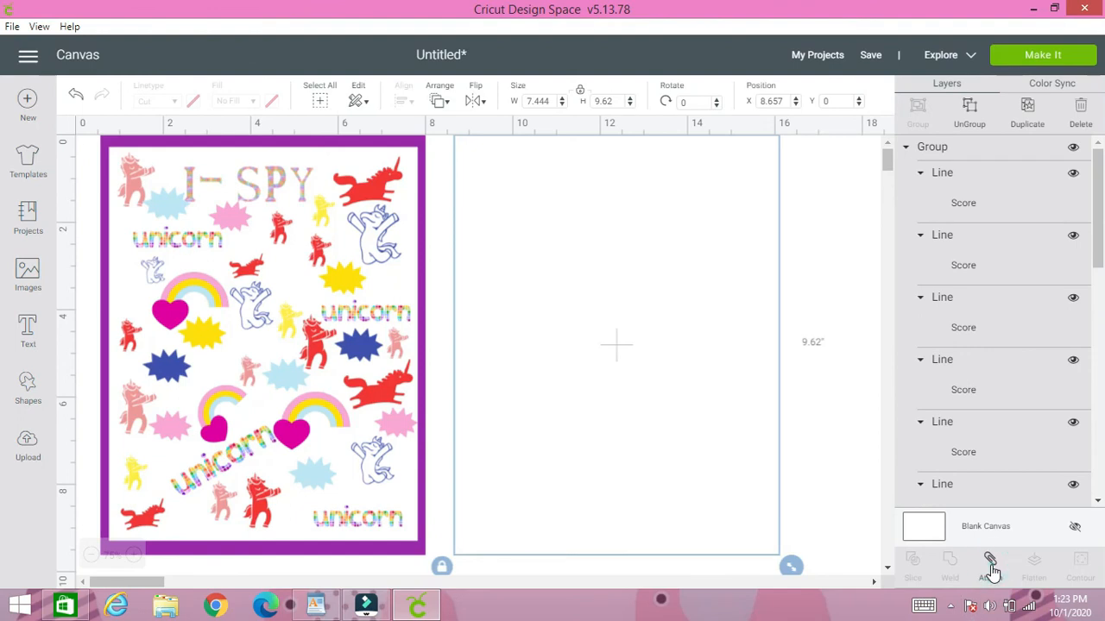
left_click(849, 445)
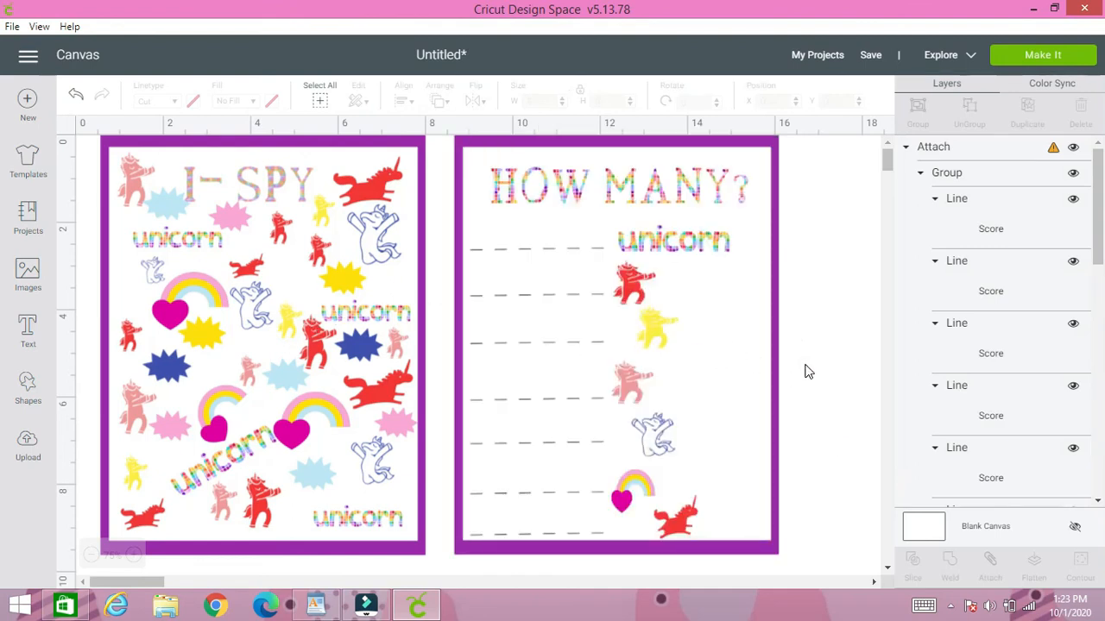
left_click(808, 371)
left_click(851, 297)
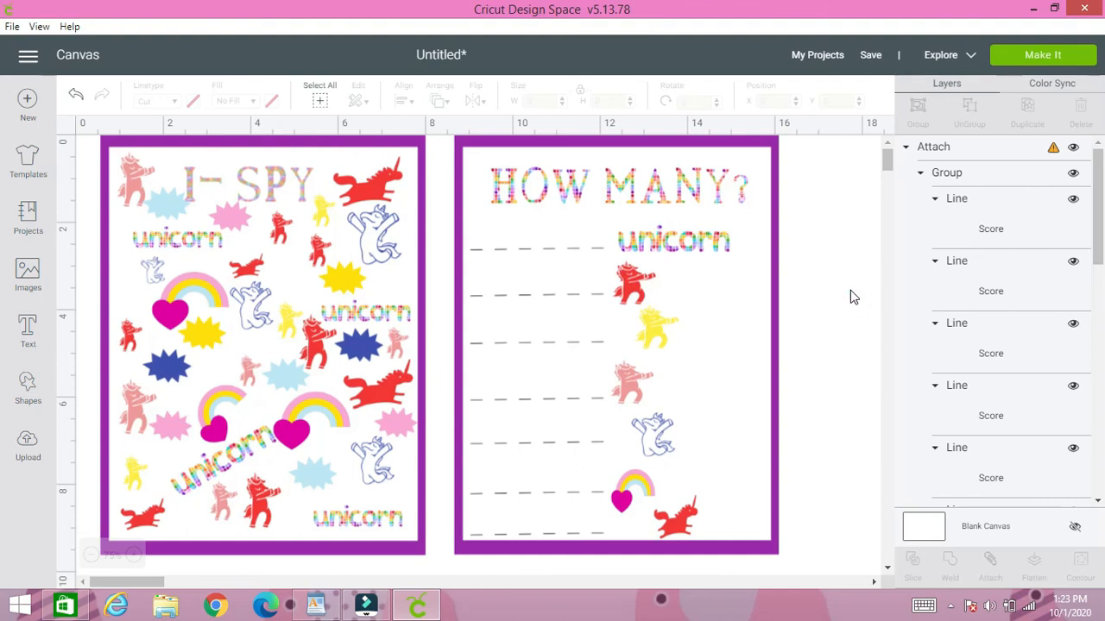